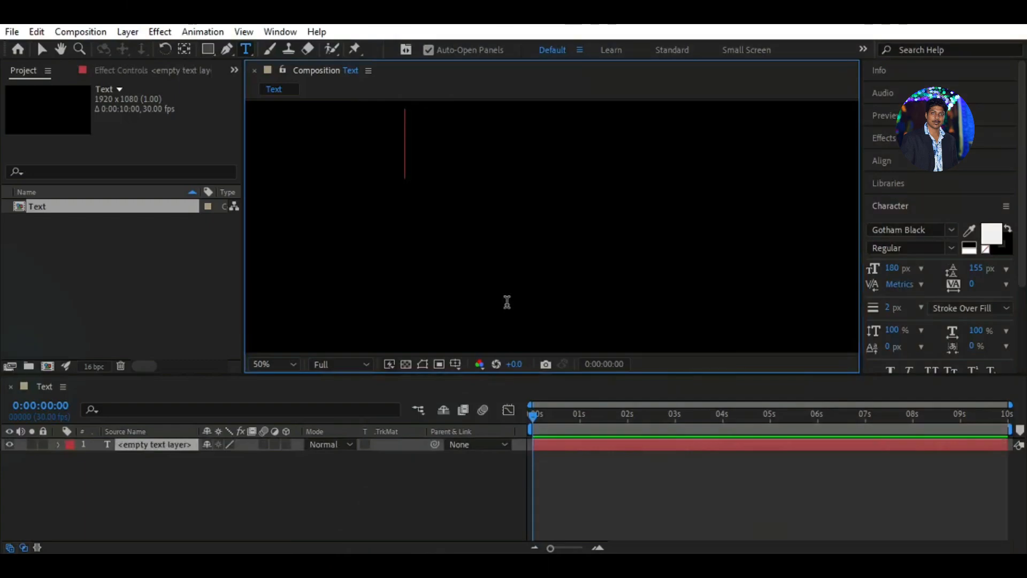
Step: Enter the text "Photosclip" and center its layer horizontally and vertically in the composition
text(sclip)
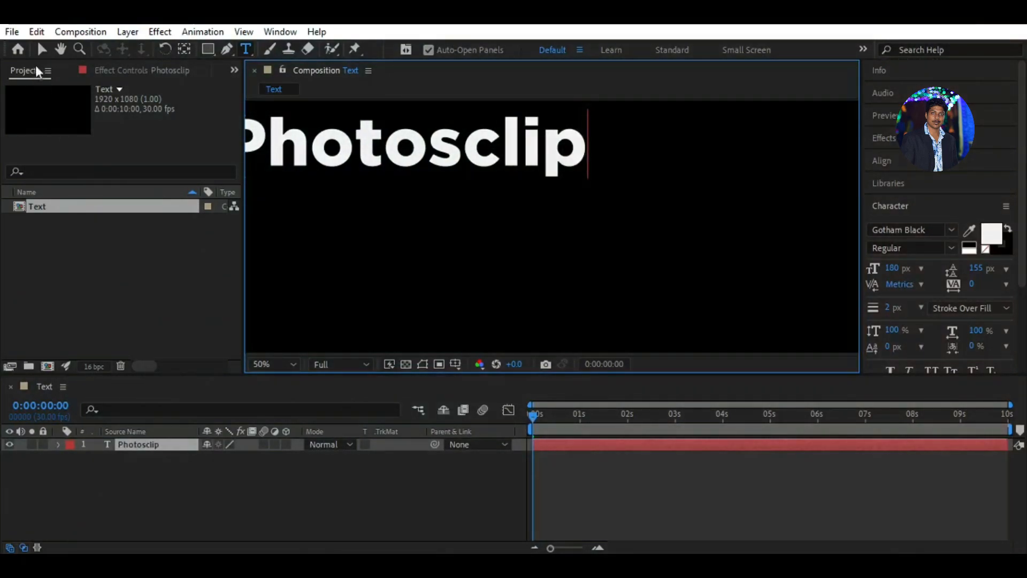
key(Escape)
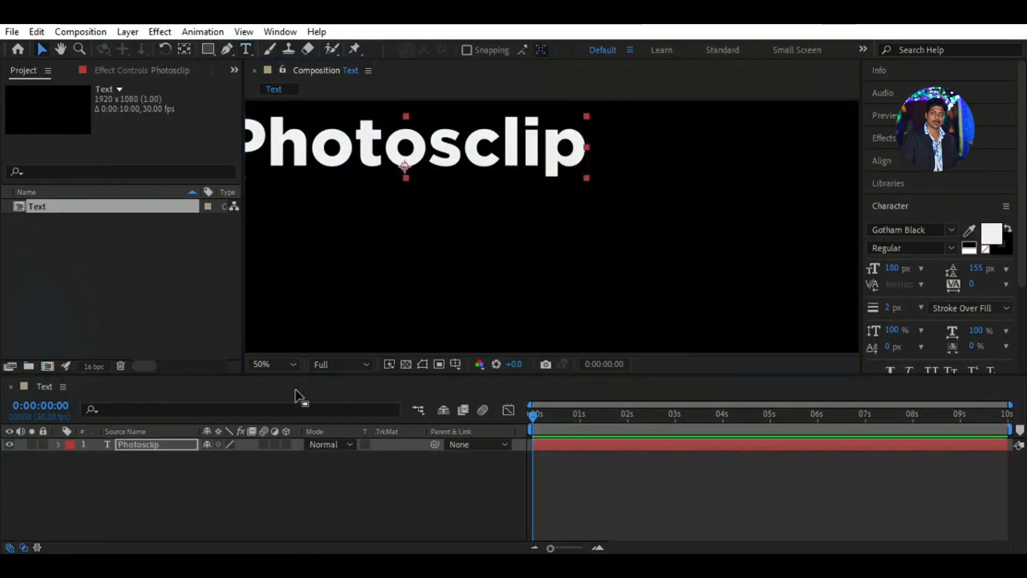
double_click(148, 445)
scroll(910, 284, down, 2)
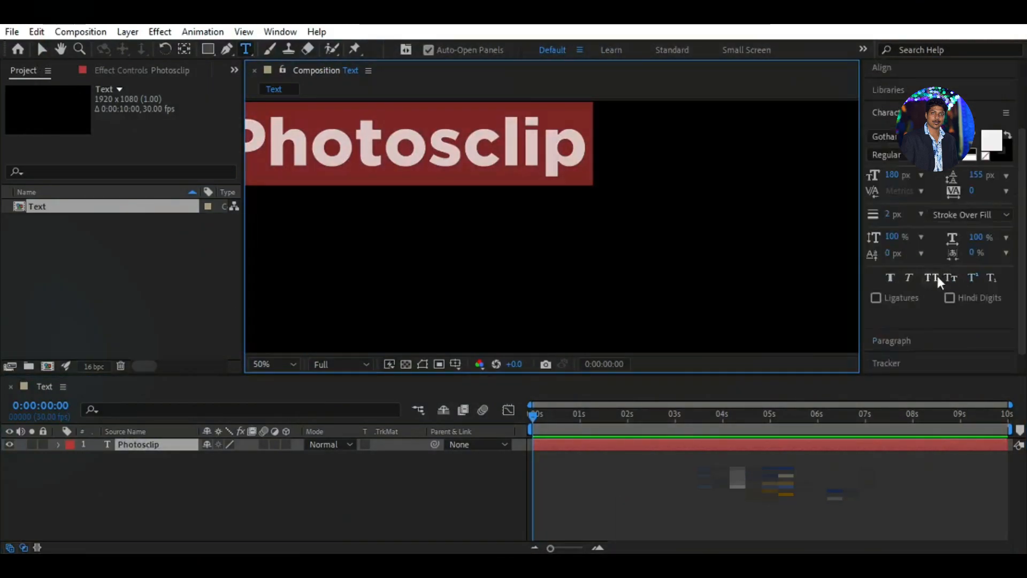
scroll(914, 188, up, 3)
click(888, 161)
click(908, 193)
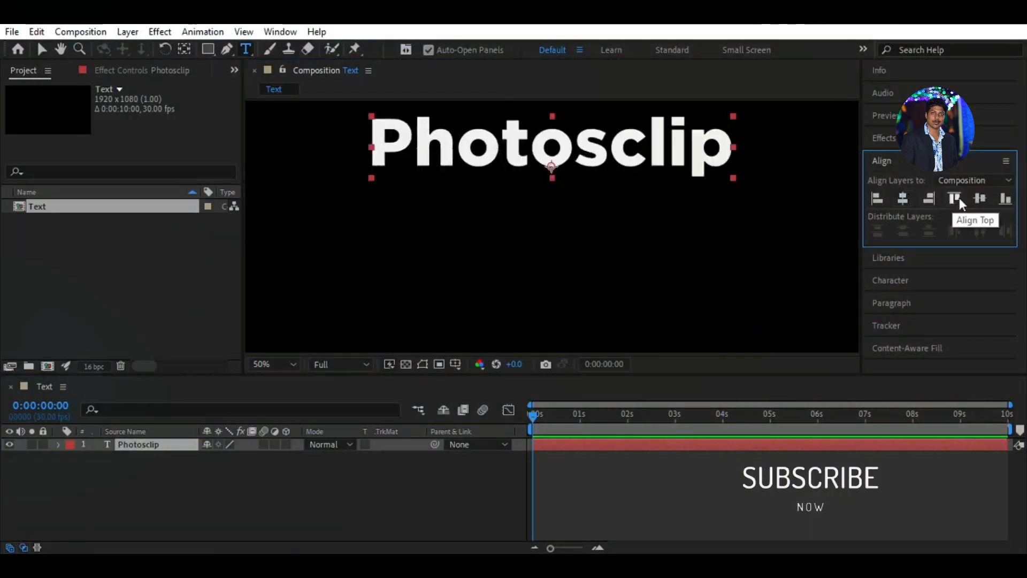
click(979, 198)
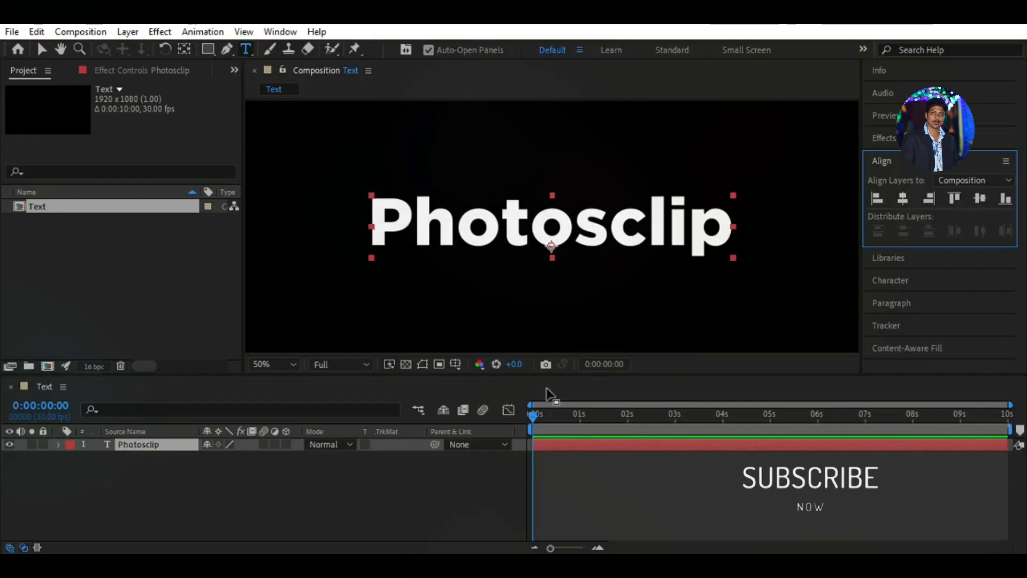
click(246, 476)
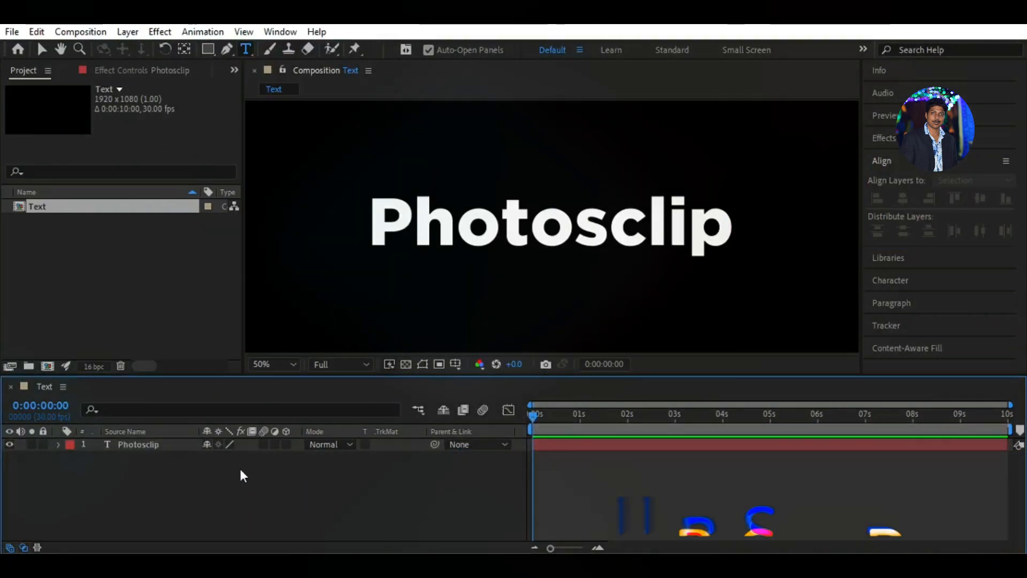
click(42, 49)
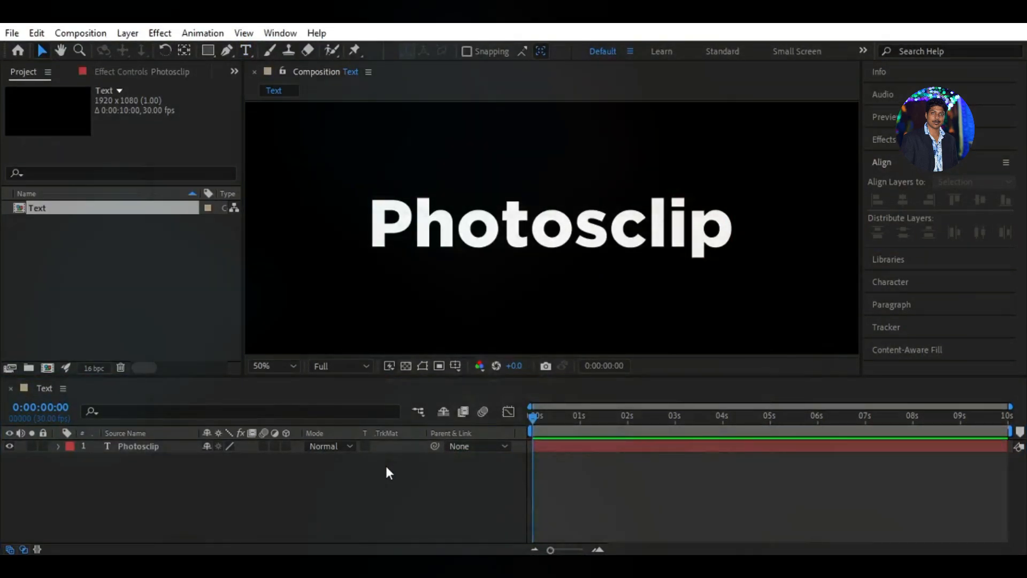
Step: Find the Fill effect and apply it to the Photosclip text layer
click(143, 447)
click(160, 446)
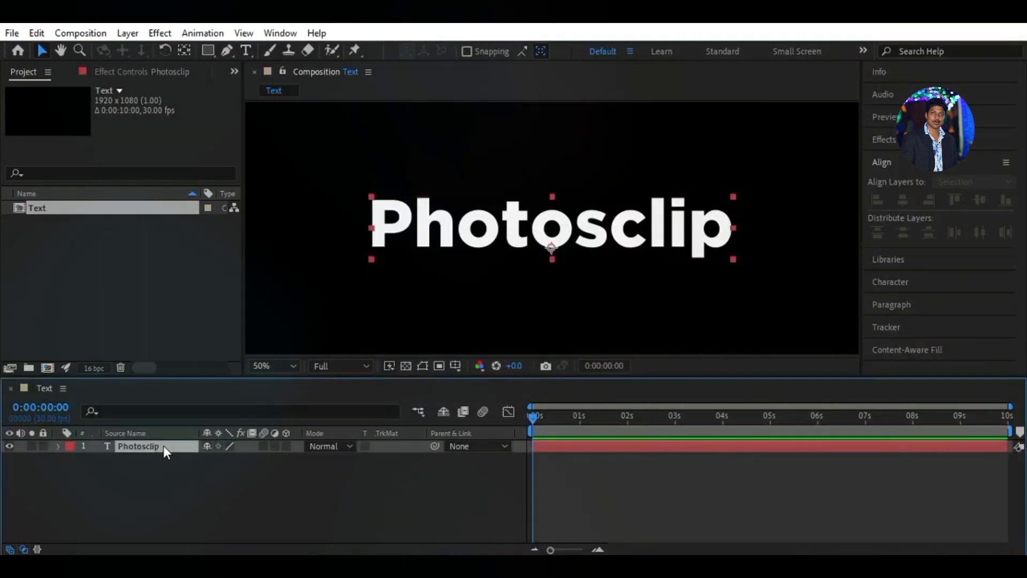
click(910, 139)
click(912, 159)
text(Fill)
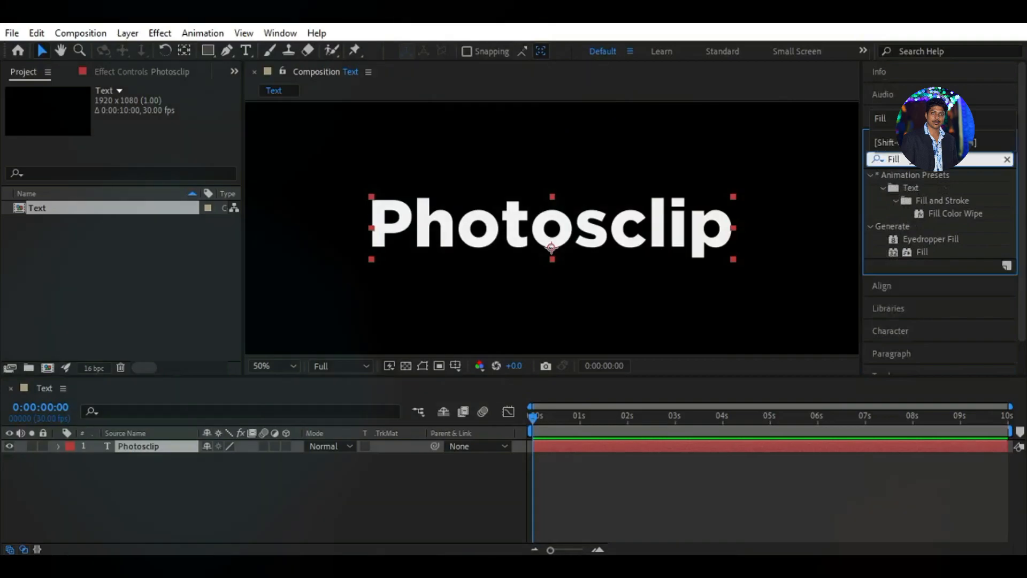
drag(930, 252, 549, 232)
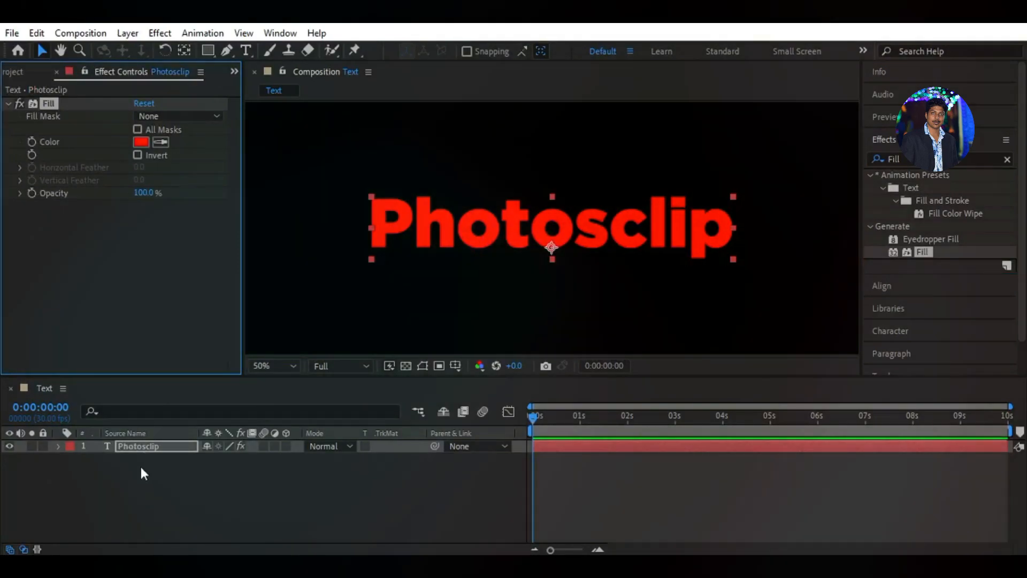
Step: Duplicate the Photosclip text layer and remove the Fill effect from the copy
click(16, 72)
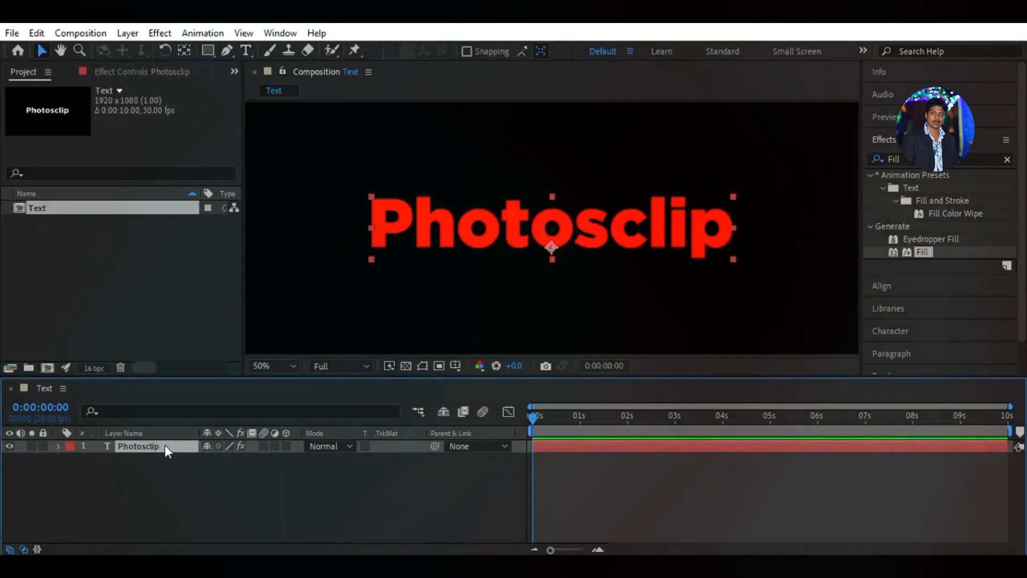
key(ctrl+d)
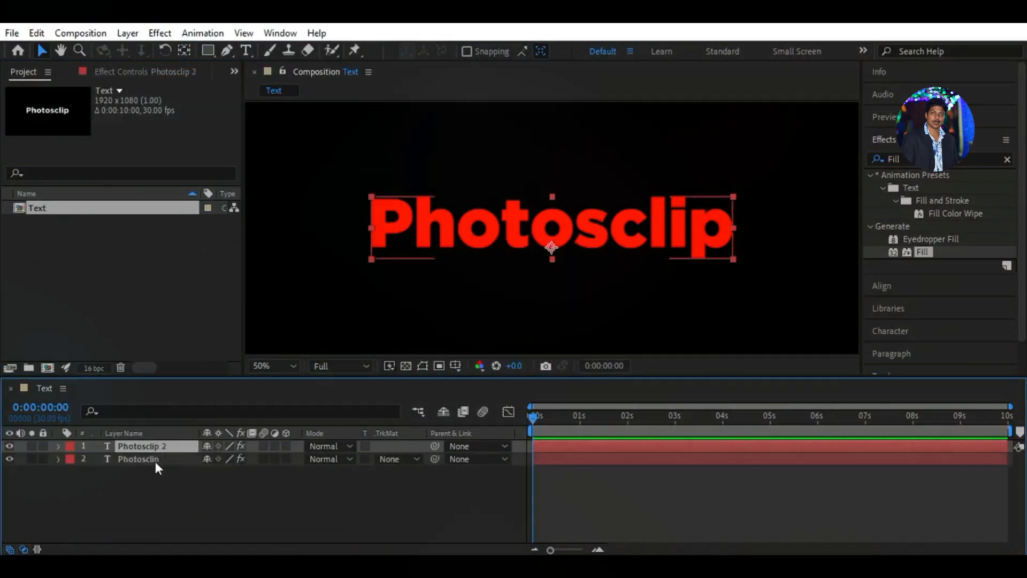
click(142, 73)
click(9, 104)
click(10, 103)
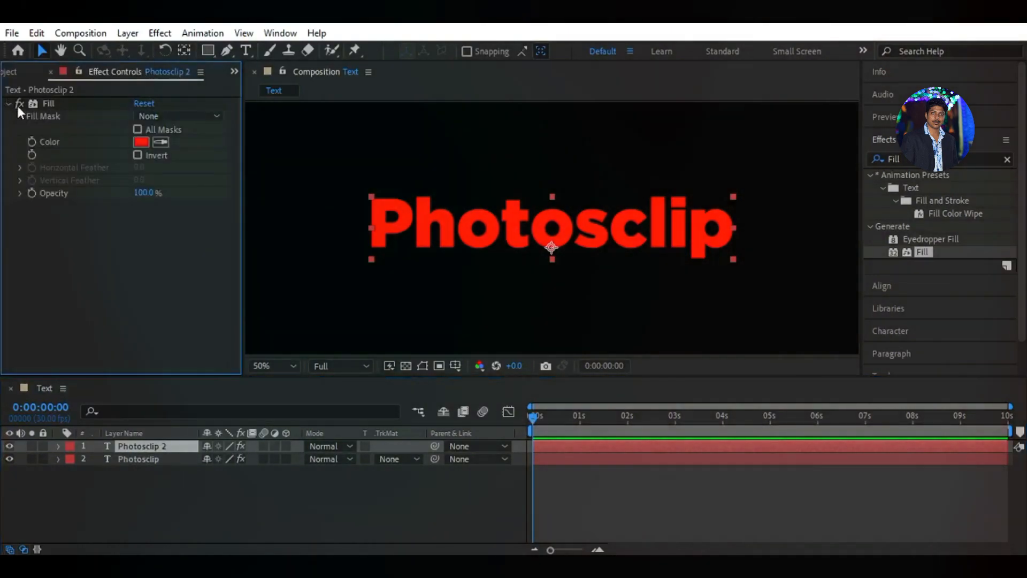
right_click(65, 109)
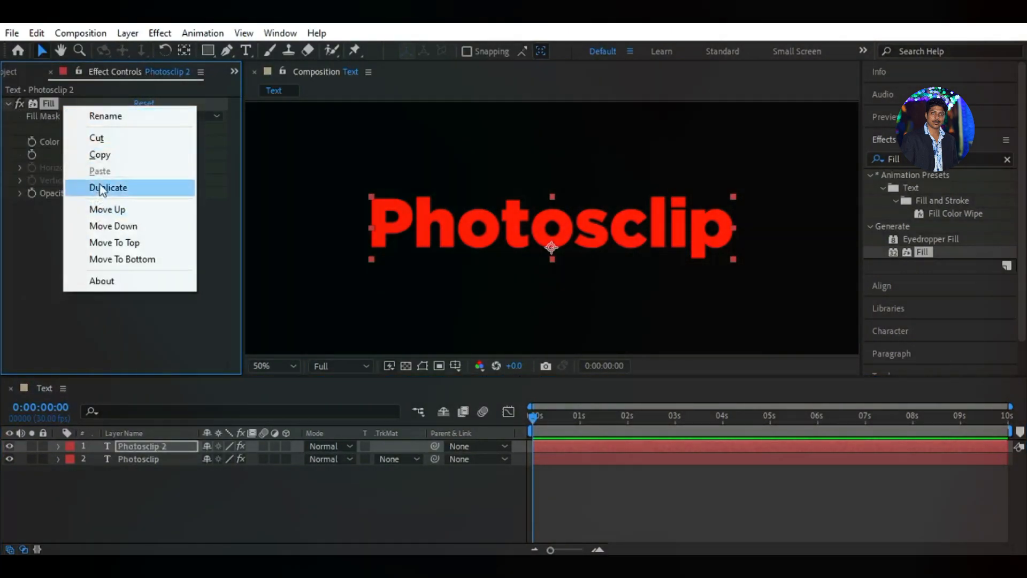
click(43, 239)
click(13, 101)
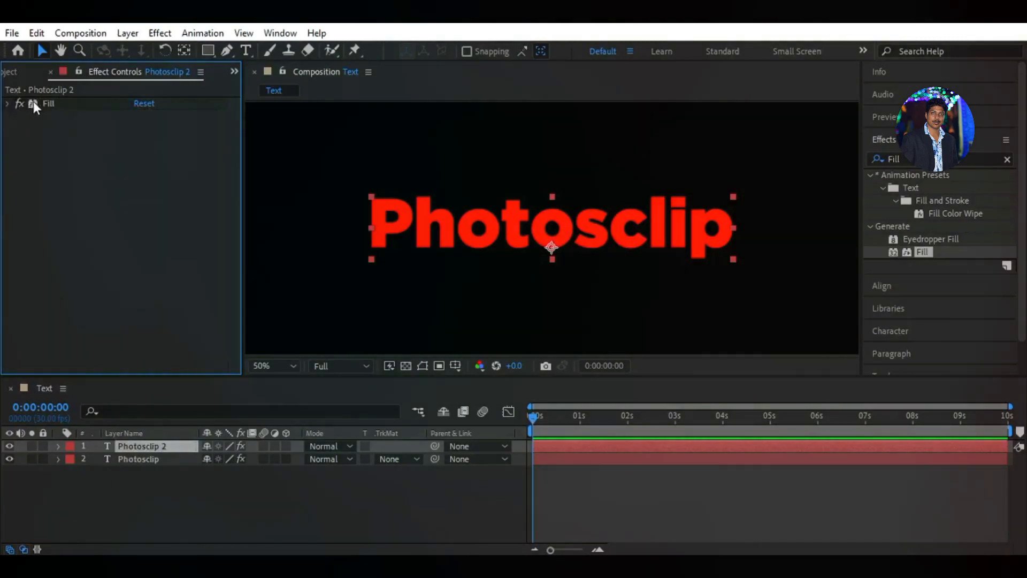
click(53, 108)
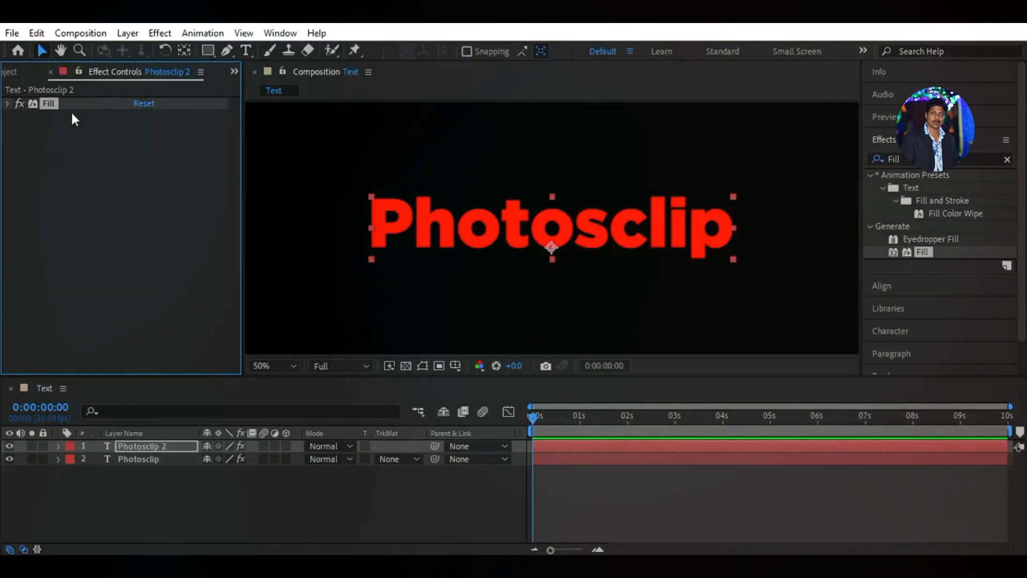
key(Delete)
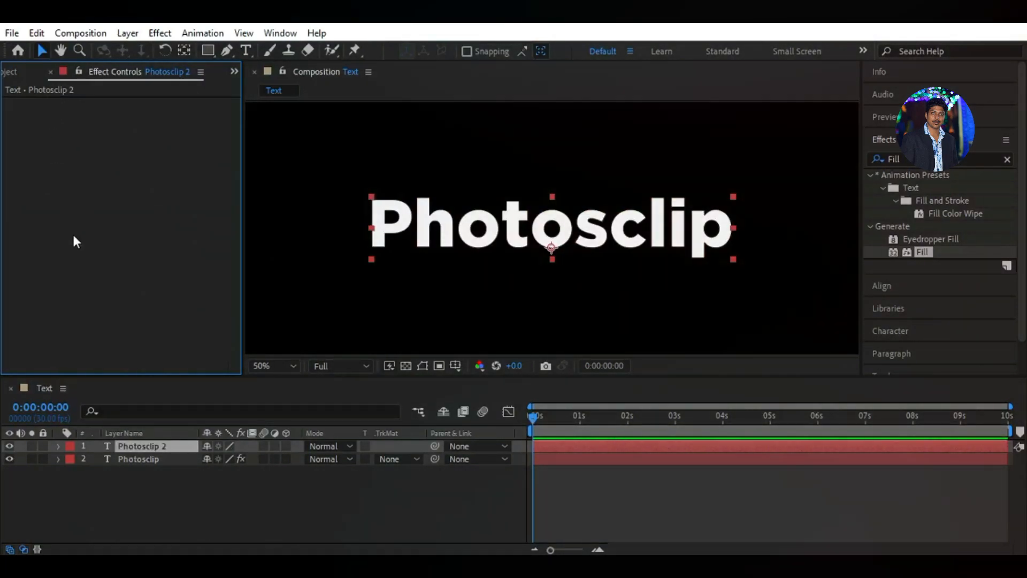
Step: Delete every letter except the initial "P" from the white duplicate text layer
double_click(175, 448)
drag(411, 228, 710, 229)
key(BackSpace)
click(25, 72)
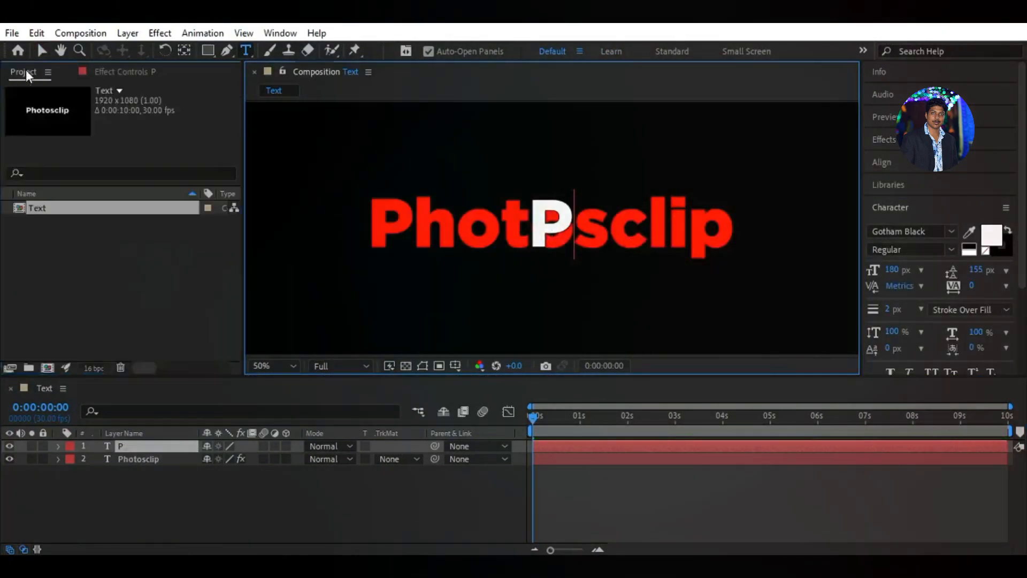
click(42, 50)
Step: Move the white P so that it covers the first letter of the red Photosclip text
scroll(513, 255, up, 3)
scroll(530, 249, down, 2)
key(h)
drag(449, 227, 497, 260)
key(v)
drag(654, 224, 332, 212)
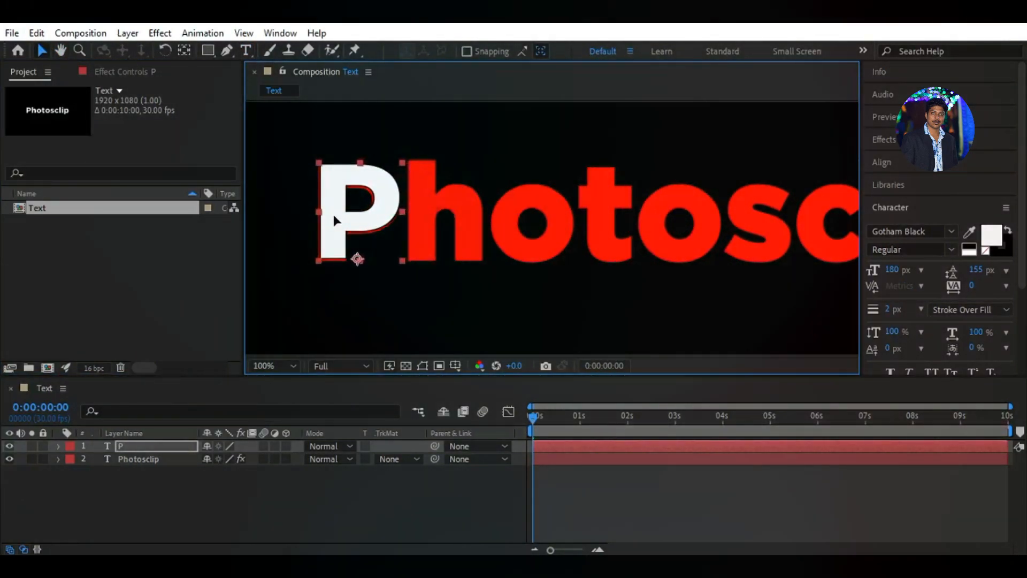
scroll(347, 220, up, 2)
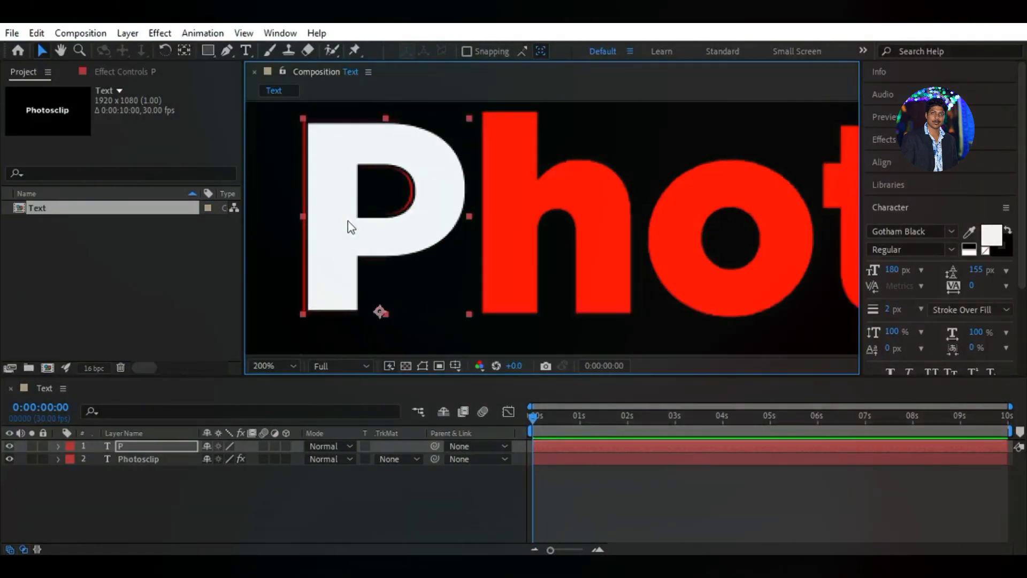
Step: Set the white P's text style to Fill Over Stroke and its stroke color to white, FFFFFF
click(998, 311)
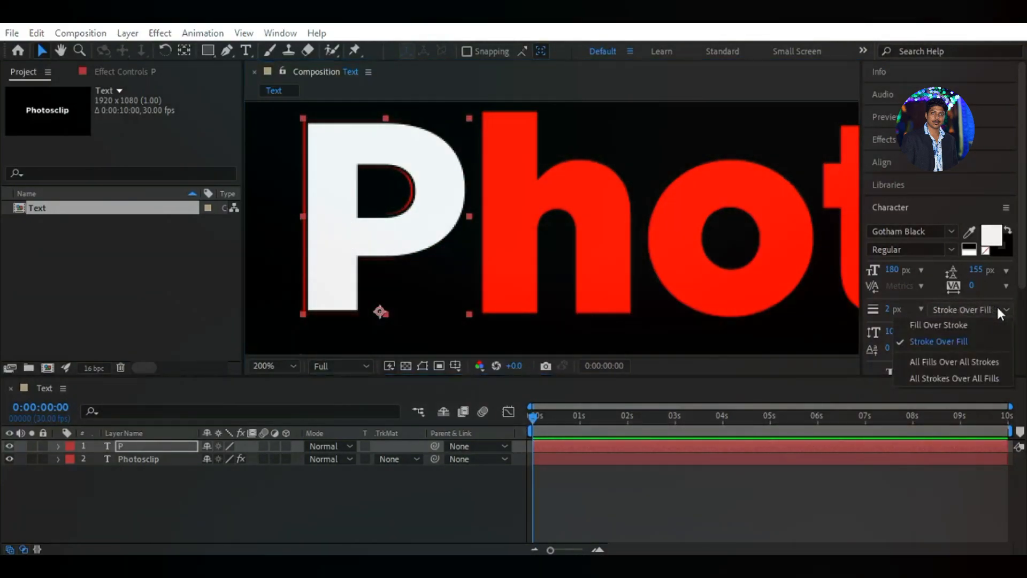
click(946, 325)
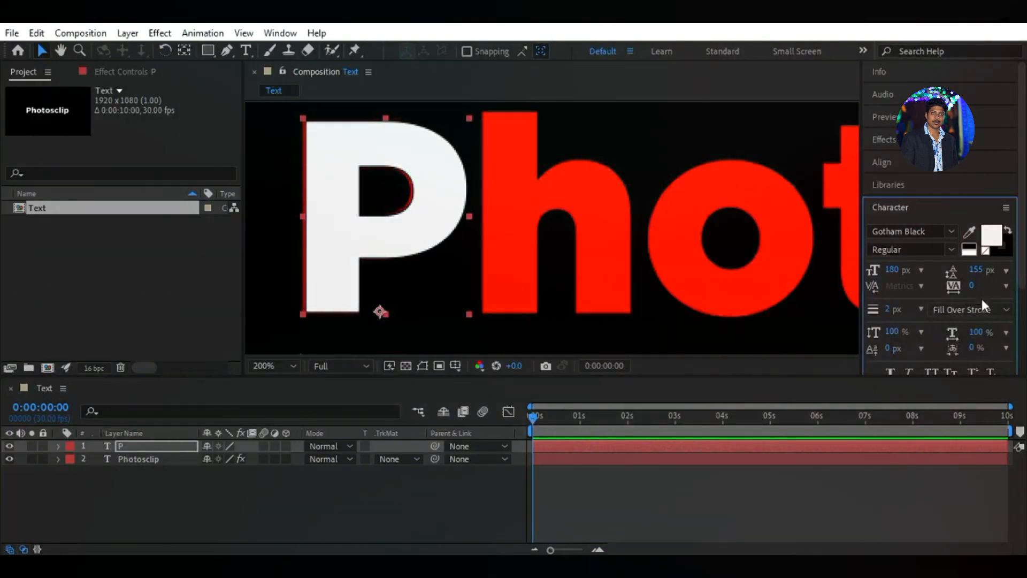
click(1006, 251)
click(564, 296)
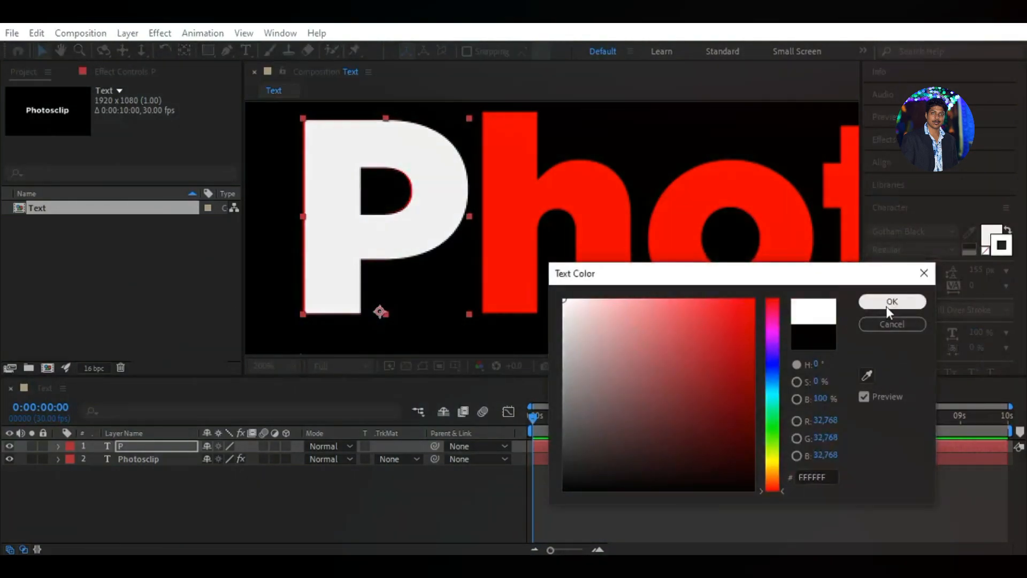
click(891, 302)
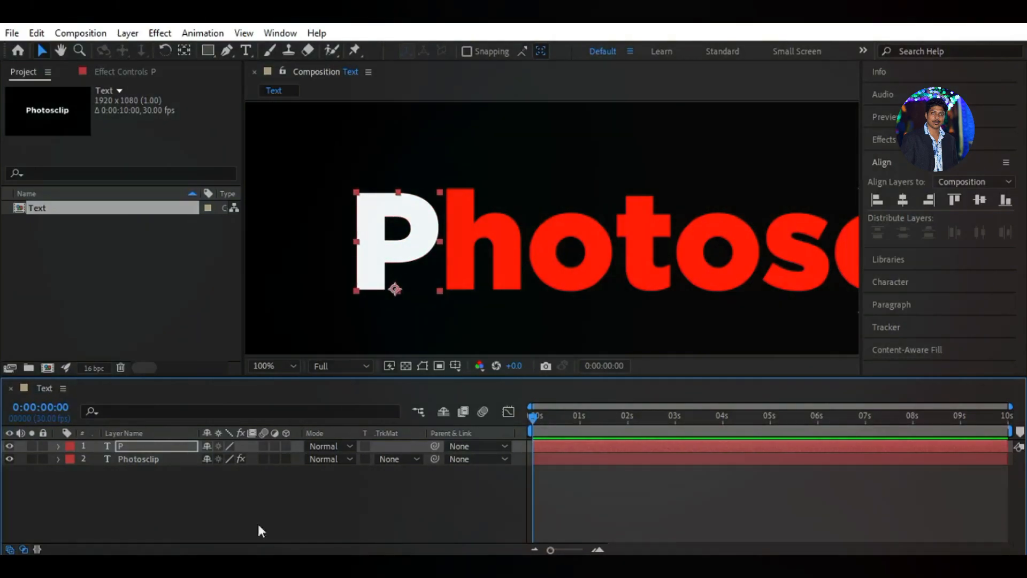
click(258, 522)
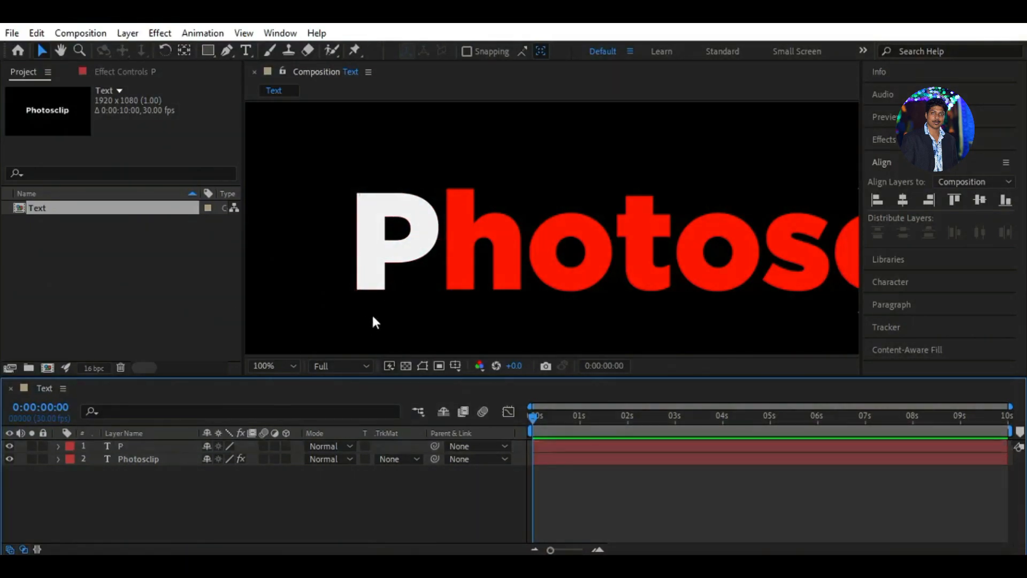
Step: Add a Position keyframe to the P layer at the start and shift it to about 6 seconds
scroll(510, 275, down, 1)
drag(622, 220, 569, 186)
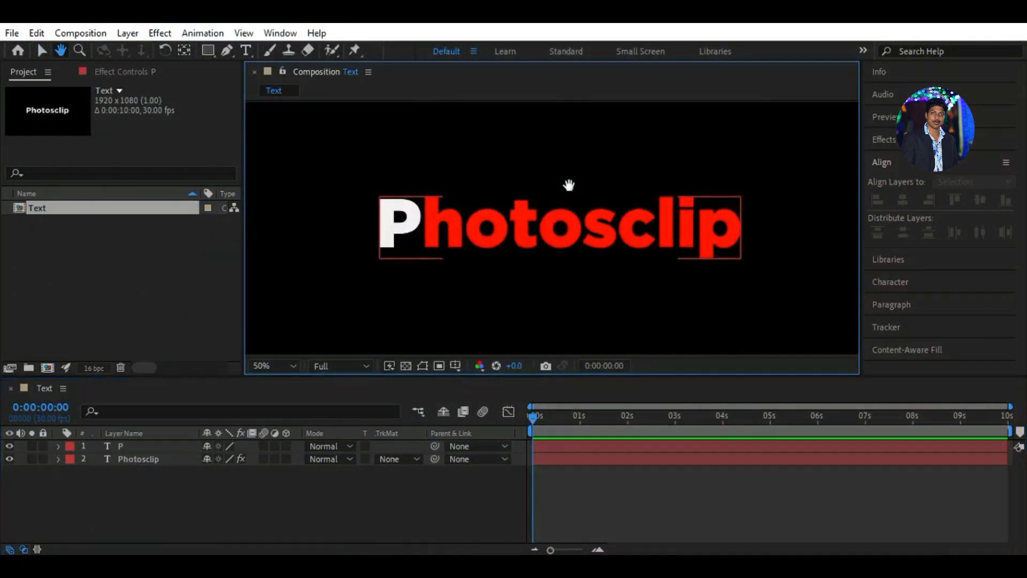
click(269, 490)
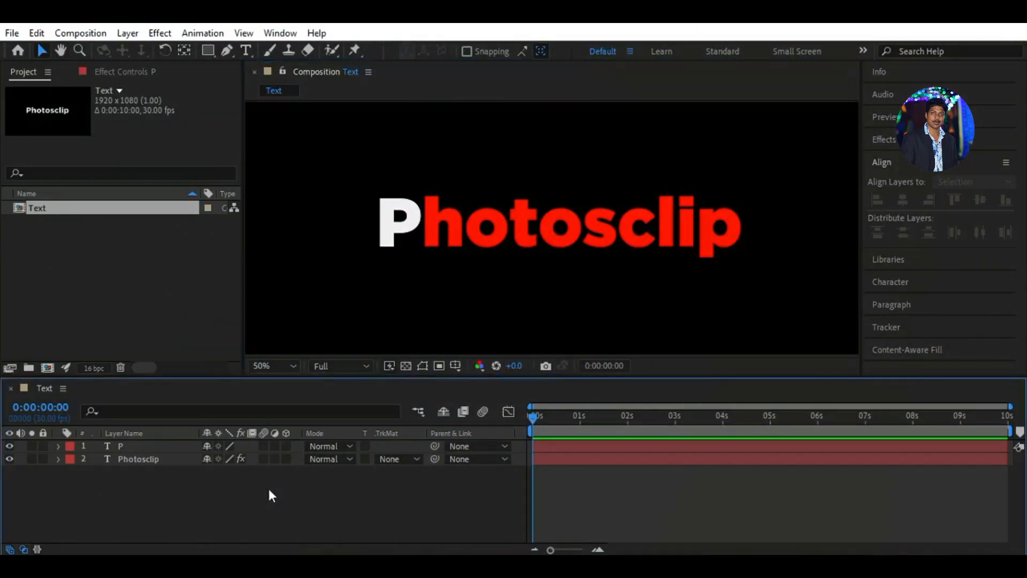
click(169, 446)
key(p)
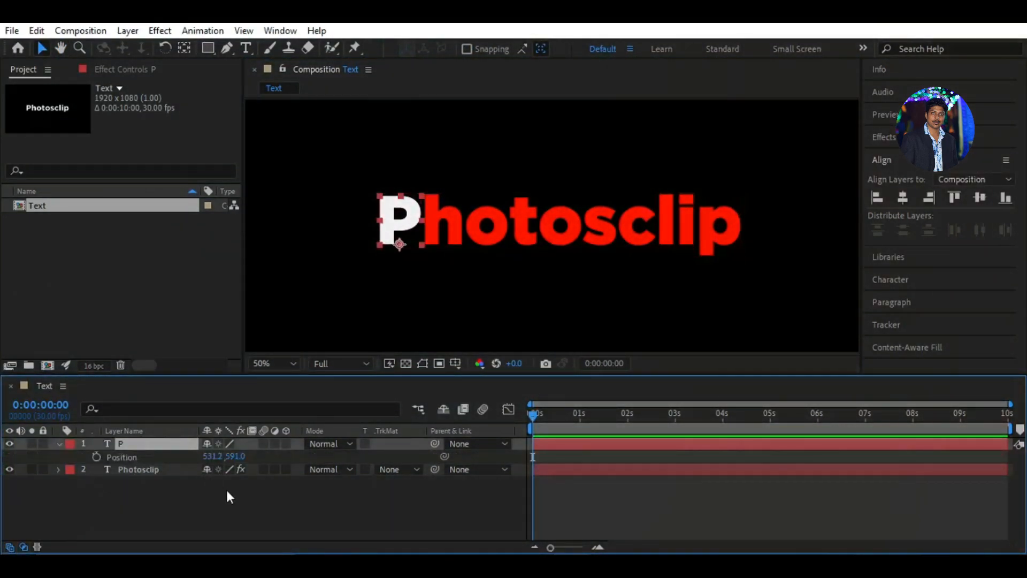
drag(551, 549, 561, 553)
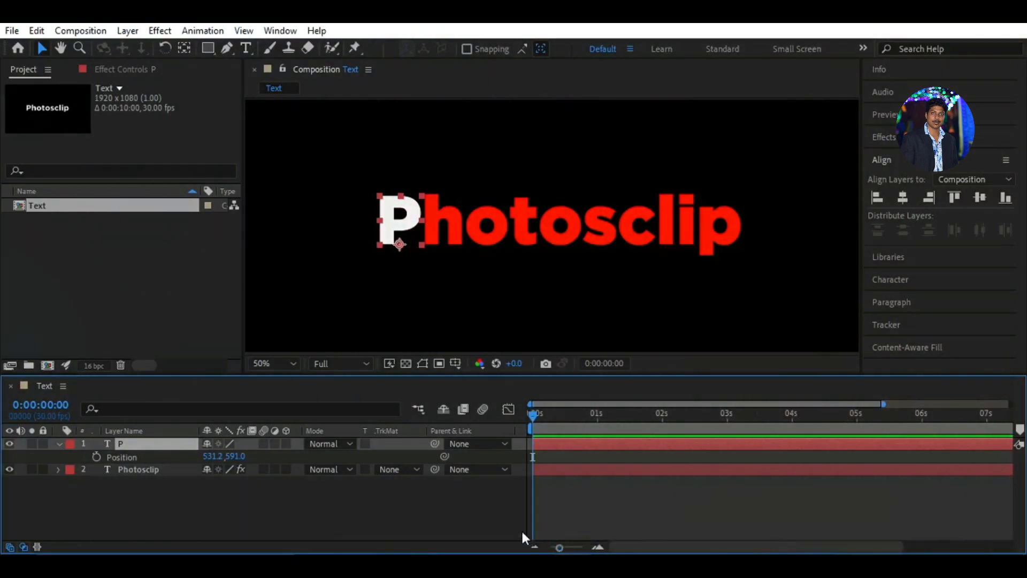
click(96, 457)
drag(547, 458, 727, 461)
drag(533, 456, 929, 453)
mouse_move(559, 548)
mouse_down()
mouse_move(539, 551)
mouse_move(560, 551)
mouse_up()
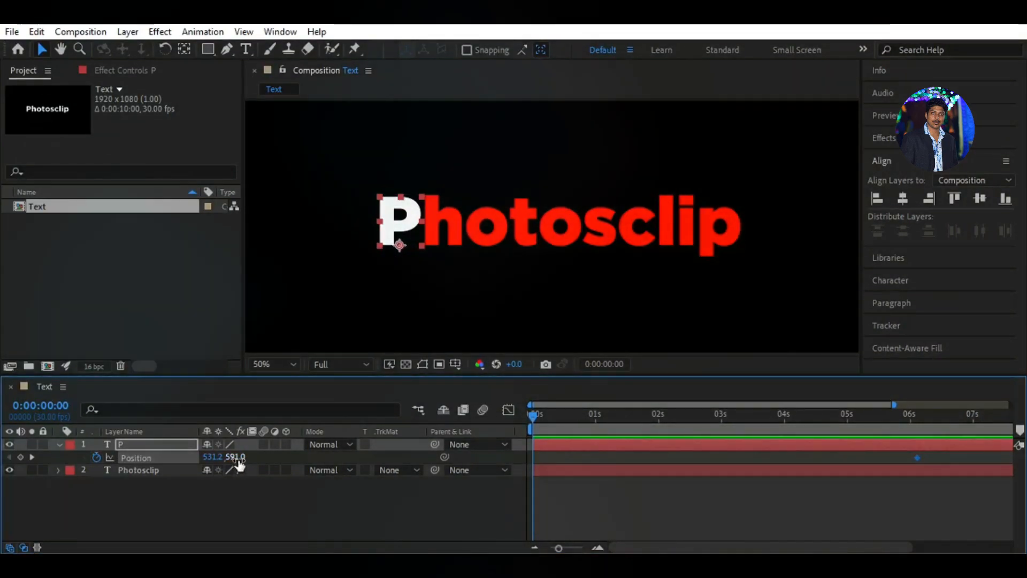
Step: Keyframe the P layer's vertical position at 806 at 0 seconds and 373.5 at 2 seconds
drag(236, 463, 397, 458)
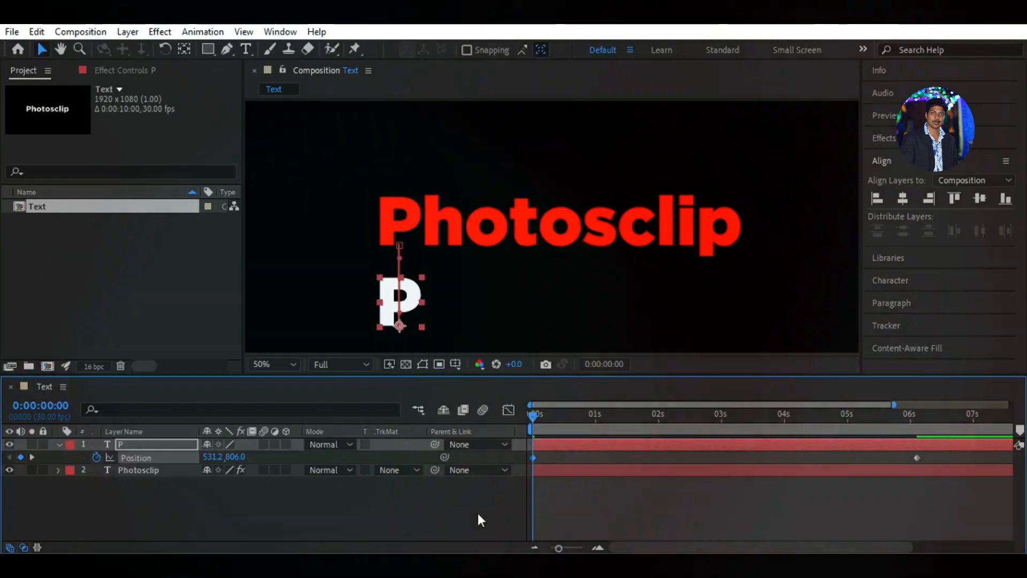
click(477, 512)
drag(534, 418, 659, 412)
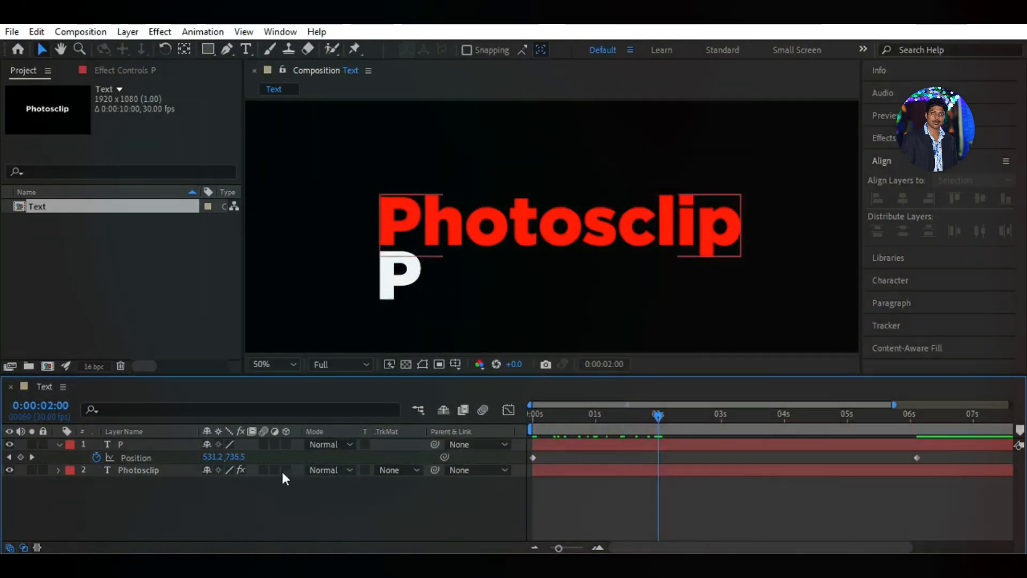
drag(236, 458, 41, 458)
drag(236, 461, 171, 458)
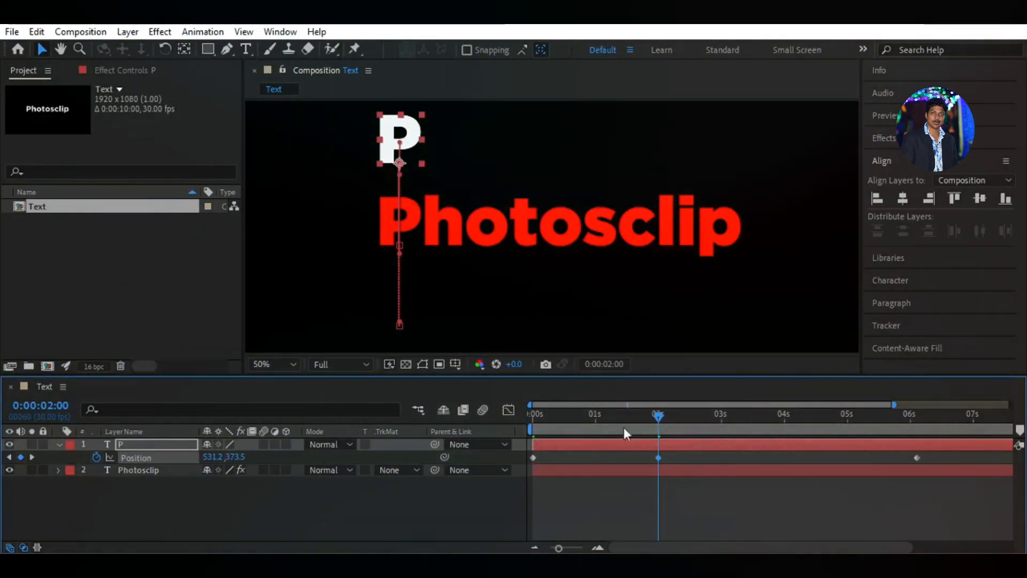
Step: Move the P layer's 2-second Position keyframe to frame 7 and place the current time at frame 15
drag(662, 412, 551, 410)
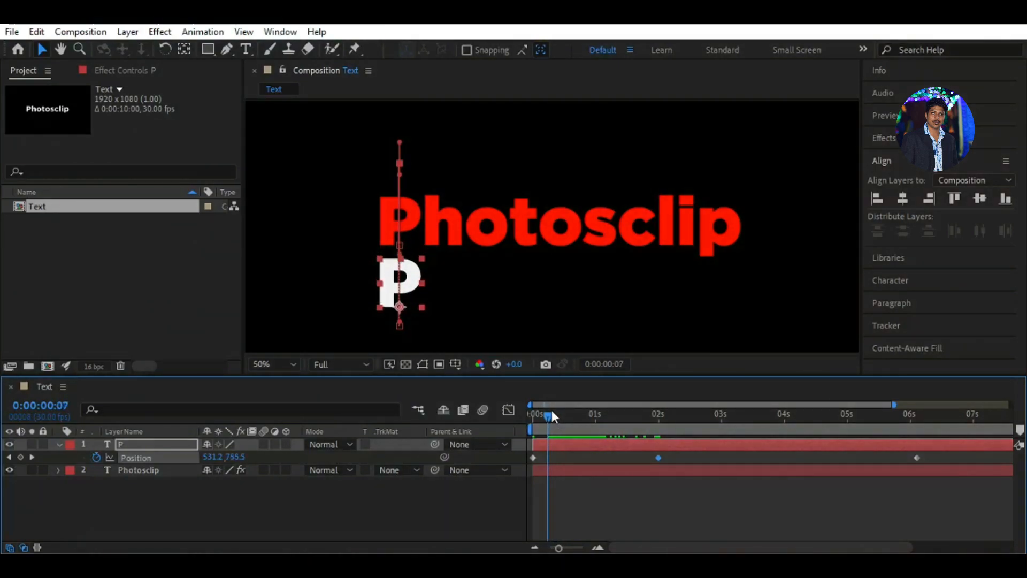
drag(659, 458, 548, 470)
drag(589, 420, 564, 425)
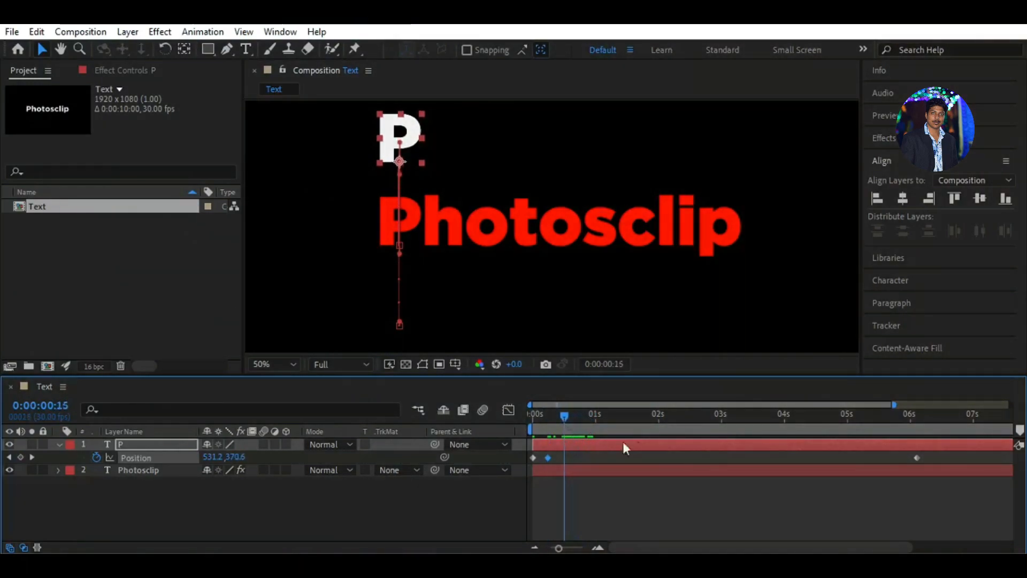
Step: Move the P layer's last Position keyframe to frame 15 and preview the motion from the start
drag(914, 458, 566, 497)
drag(564, 415, 531, 417)
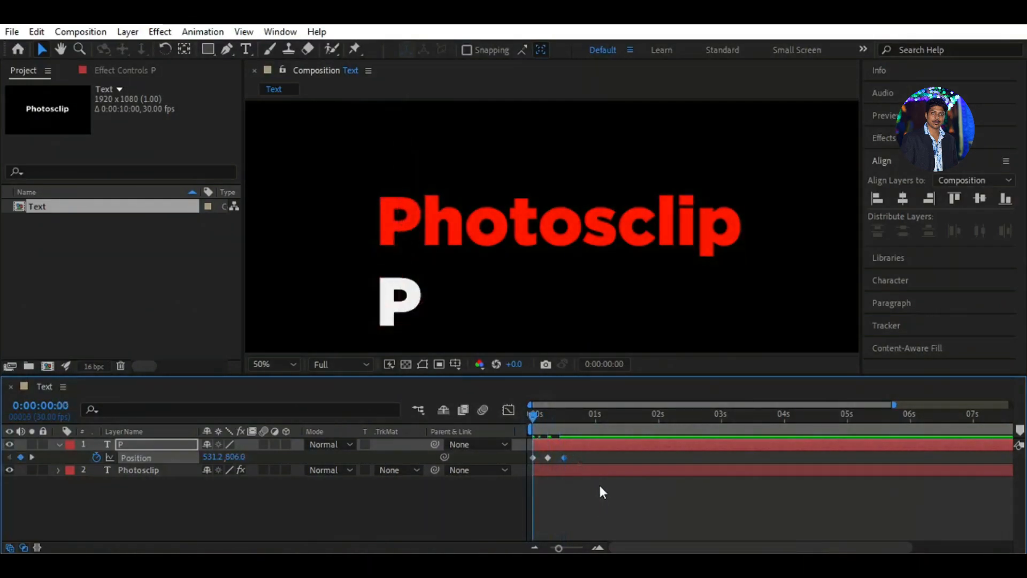
key(space)
key(space)
drag(533, 417, 511, 406)
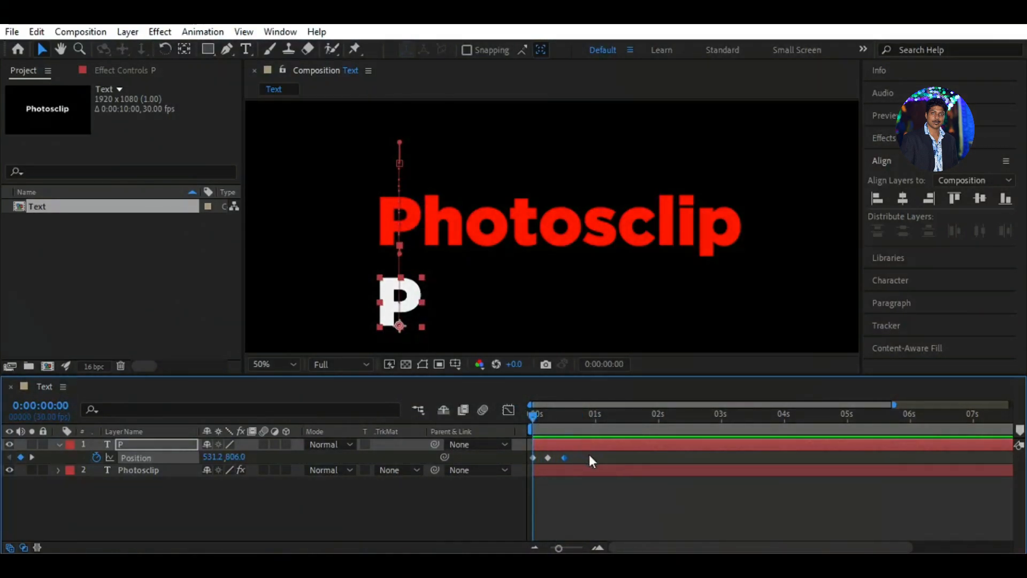
Step: Place the current time at frame 17 and copy all the expression code from the ae file in Notepad
drag(532, 415, 568, 413)
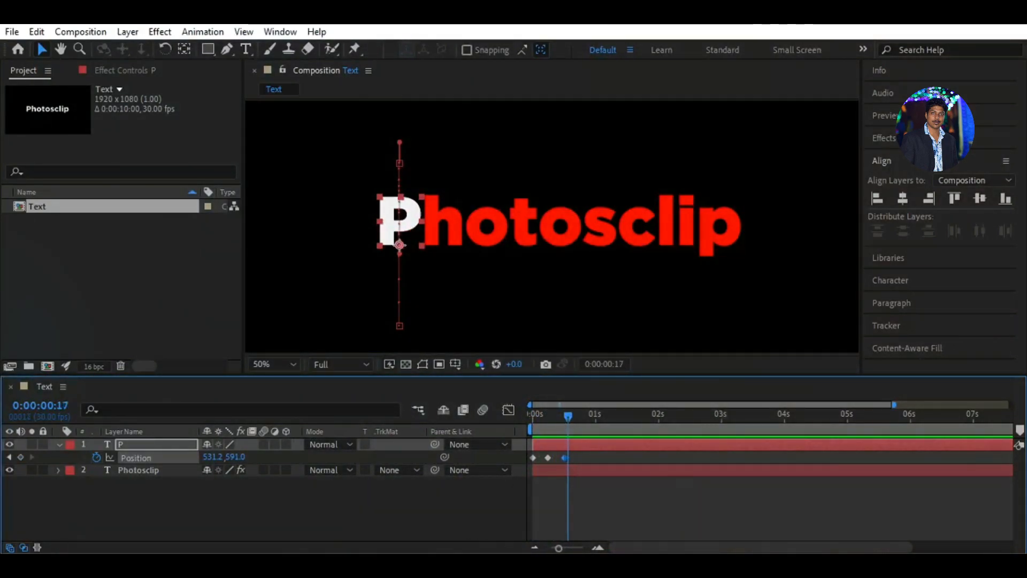
key(alt+Tab)
scroll(326, 239, down, 5)
scroll(326, 238, up, 5)
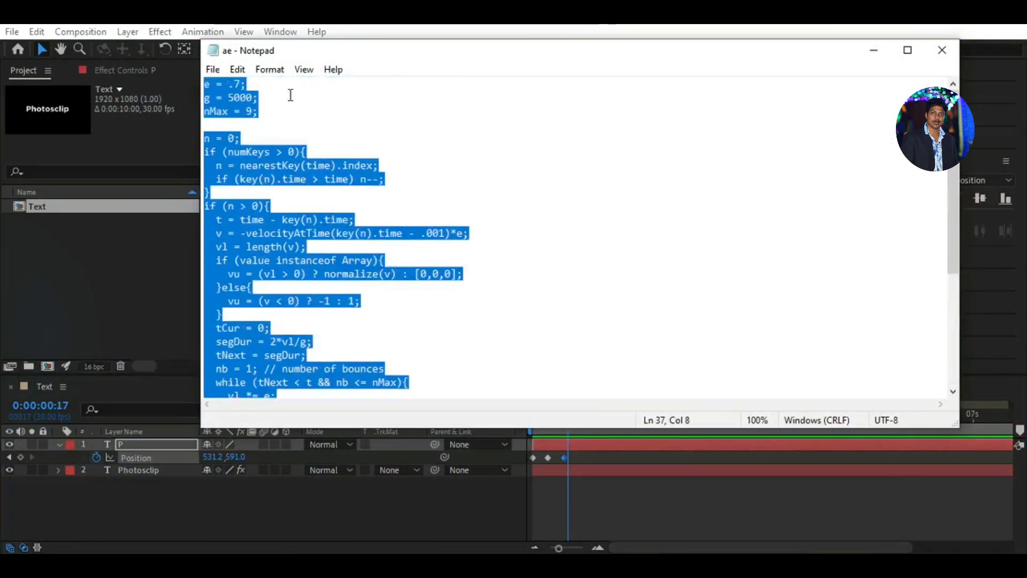
click(204, 83)
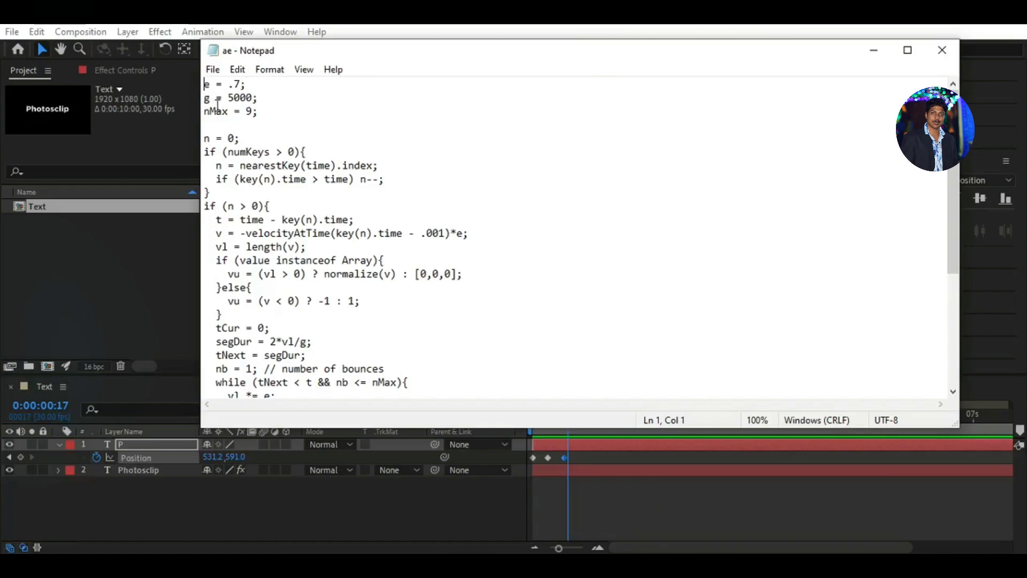
key(ctrl+a)
key(alt+Tab)
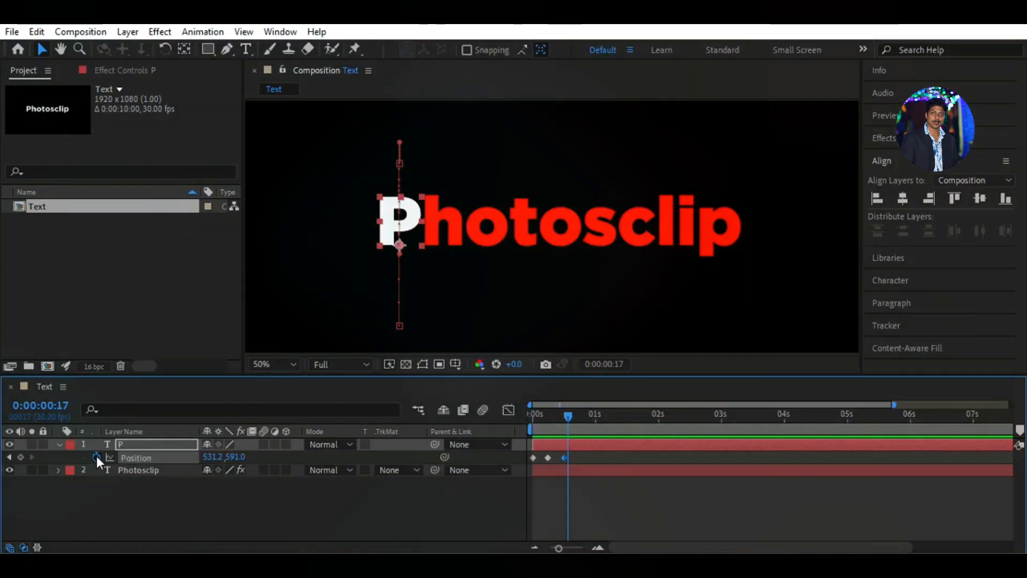
Step: Add an expression to the P layer's Position in After Effects, replacing the default with the copied bounce code
key(alt+shift+equal)
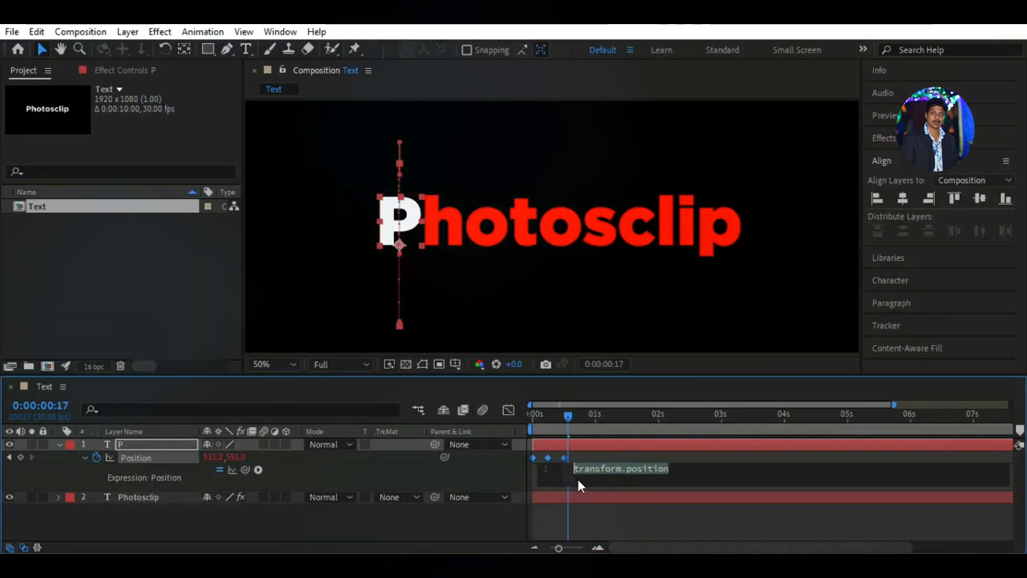
key(ctrl+v)
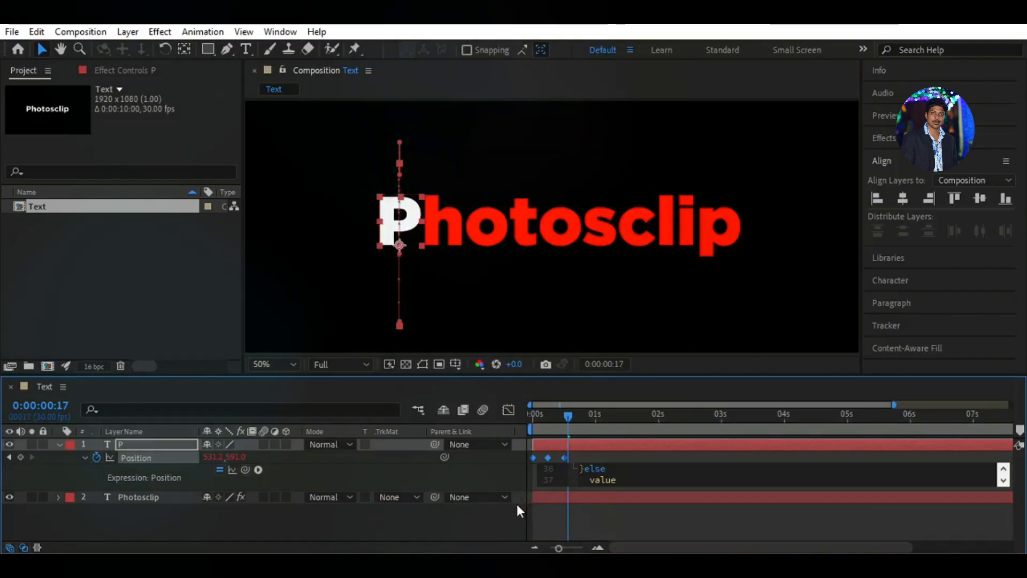
drag(554, 418, 609, 414)
Step: Apply Easy Ease to the P layer's first two Position keyframes at frames 0 and 7
drag(559, 548, 576, 548)
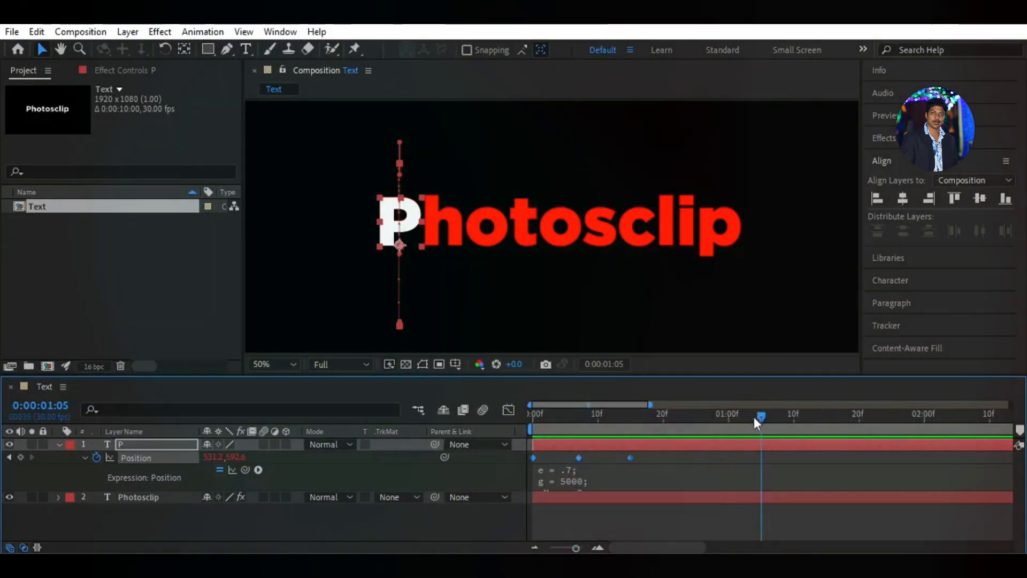
drag(757, 417, 532, 435)
drag(599, 454, 495, 470)
key(F9)
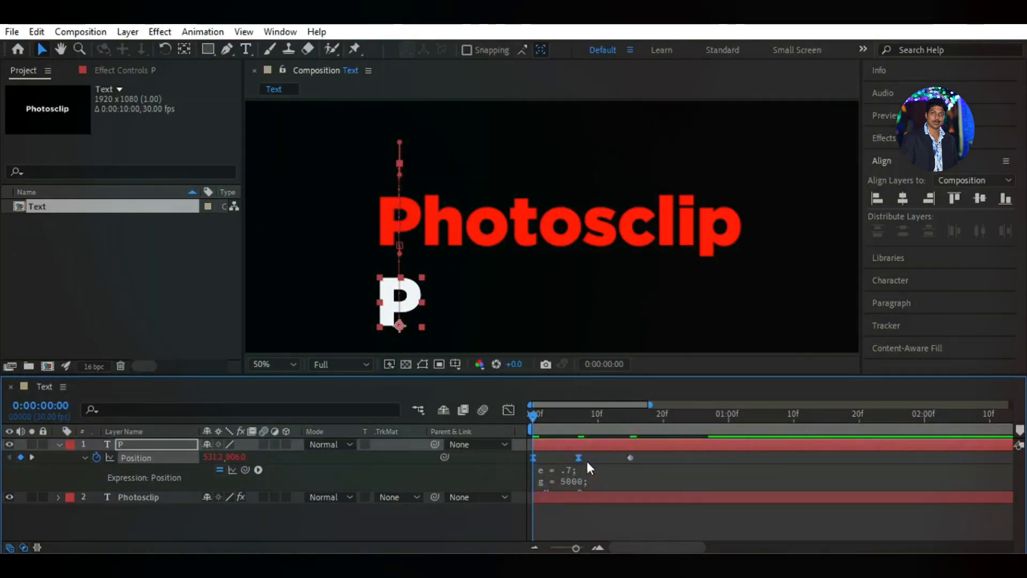
Step: Reshape the P layer's Position speed graph so motion is fastest at the start and slows gradually around frame 7
click(508, 410)
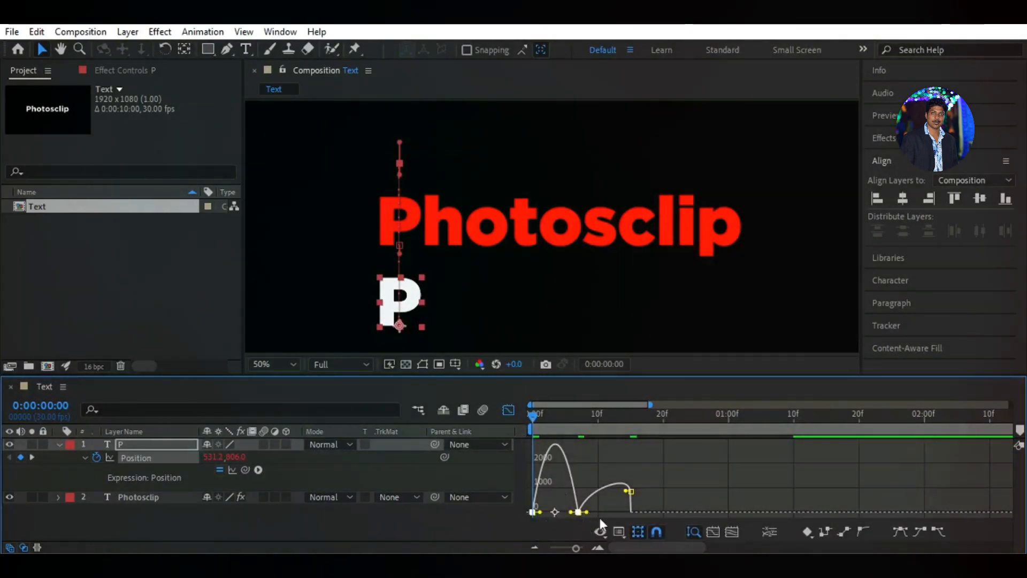
drag(550, 516, 618, 507)
click(508, 409)
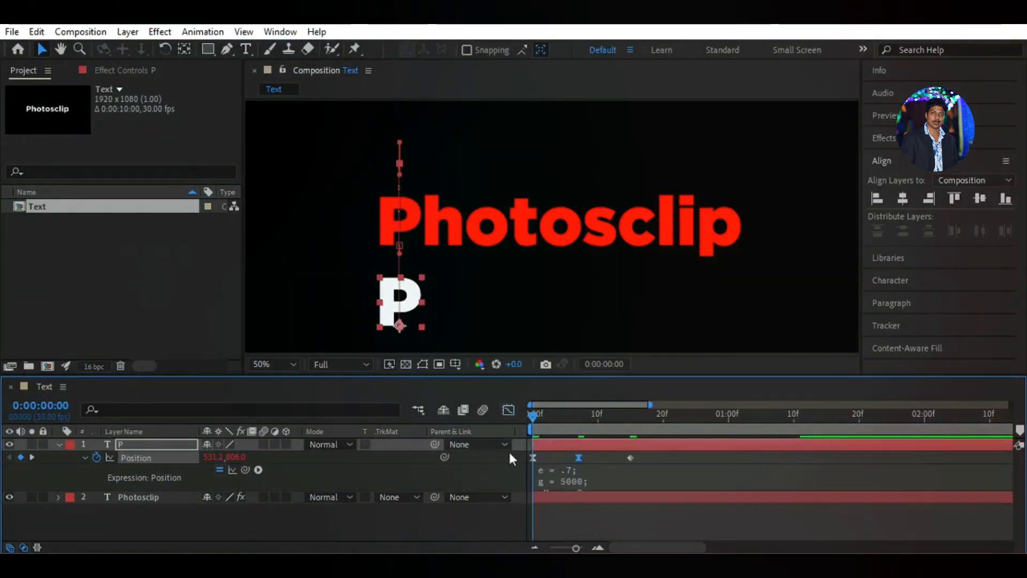
click(507, 508)
Step: Preview the P layer's eased bounce from the start and return to frame 0
click(541, 415)
drag(541, 416, 515, 436)
key(space)
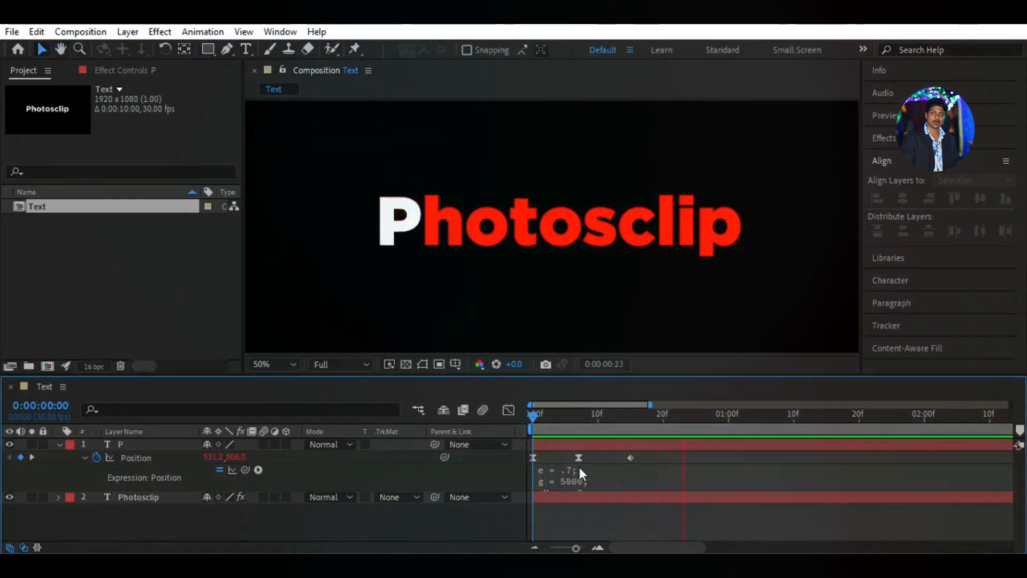
key(space)
drag(839, 418, 471, 423)
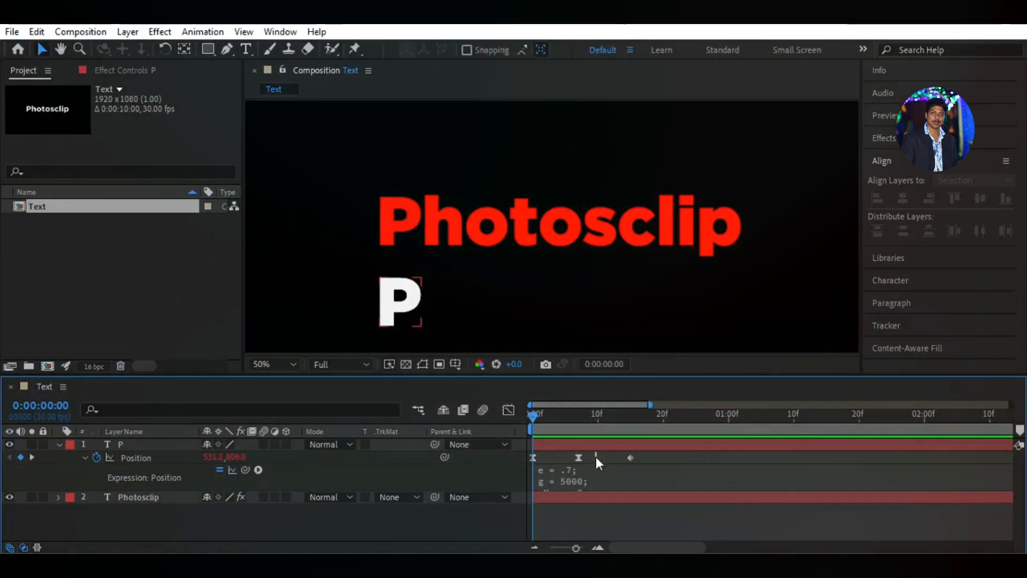
Step: Try to lower the speed of the P layer's last Position keyframe at frame 15 to zero in the speed graph
drag(596, 457, 528, 461)
drag(596, 451, 524, 463)
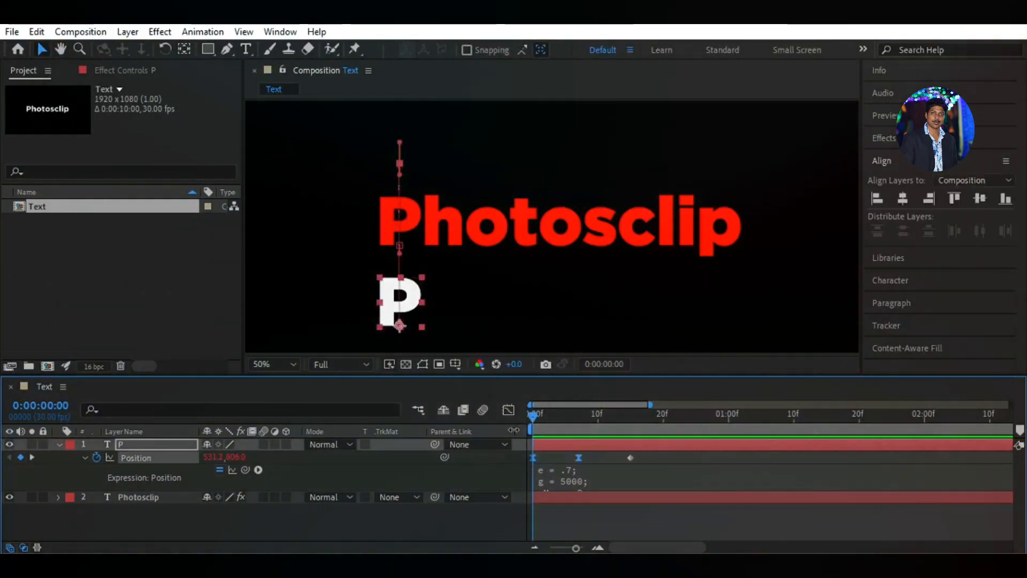
key(shift+F3)
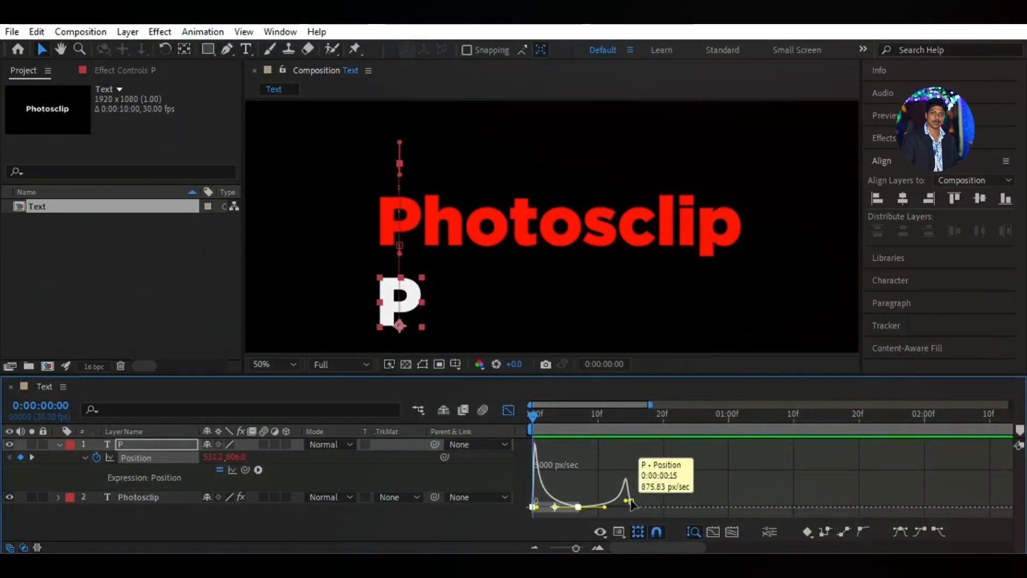
drag(631, 503, 630, 512)
click(644, 512)
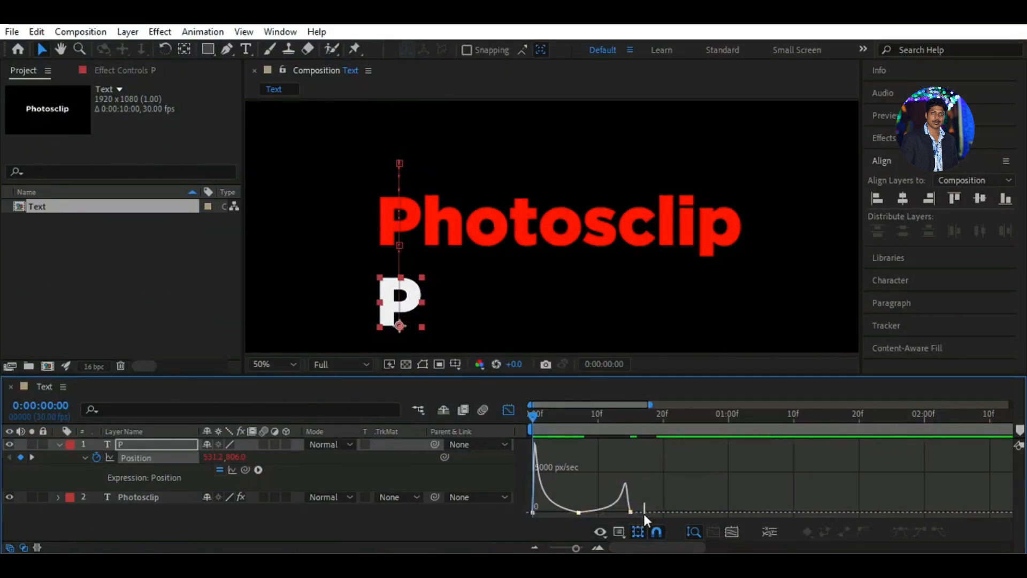
drag(520, 518, 519, 517)
mouse_move(608, 508)
mouse_down()
mouse_move(596, 514)
mouse_move(615, 511)
mouse_up()
click(578, 495)
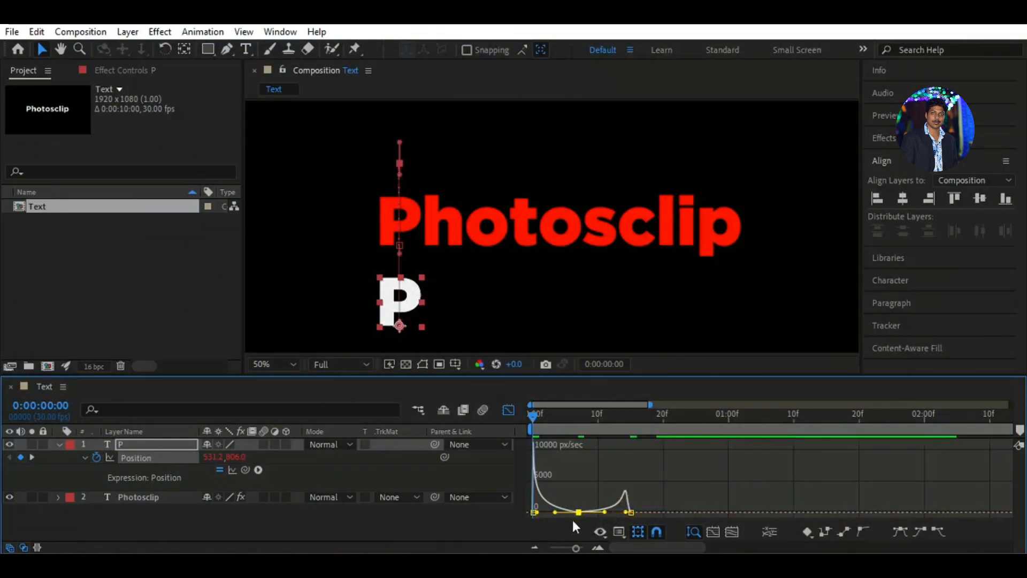
click(510, 413)
Step: Preview the altered P motion, undo the last keyframe's speed changes, and return to frame 0
drag(534, 416, 650, 428)
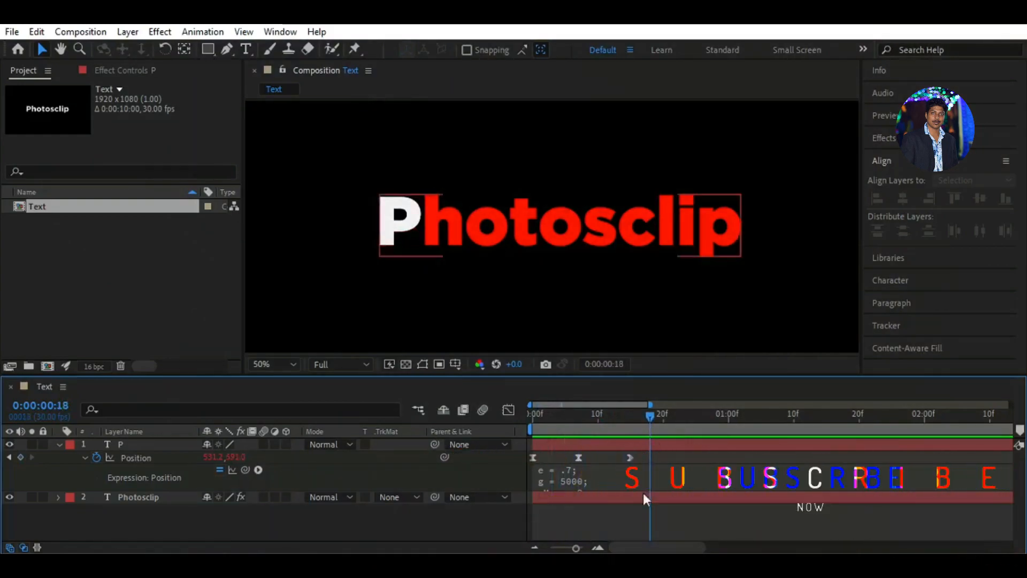
key(space)
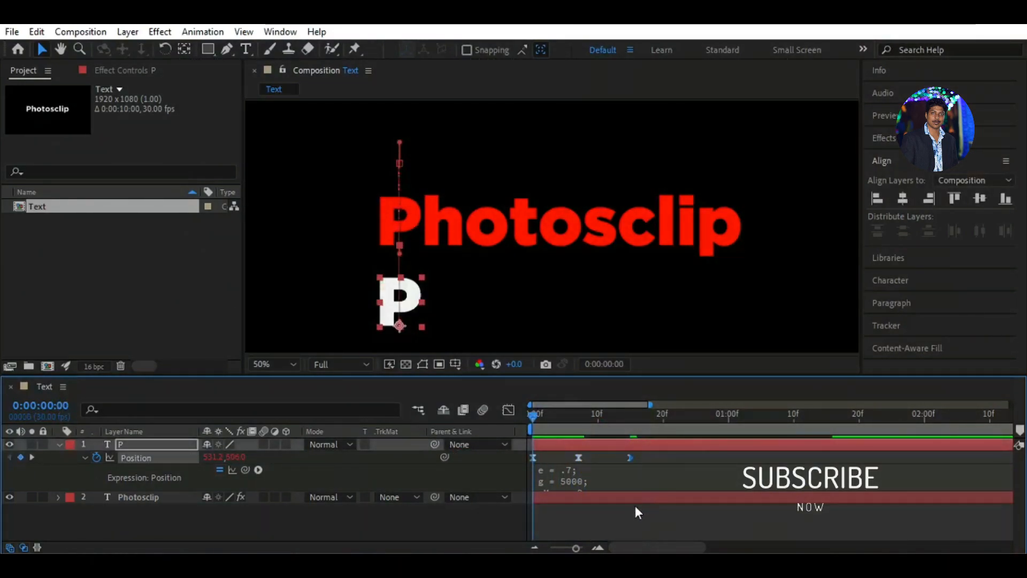
drag(524, 419, 512, 443)
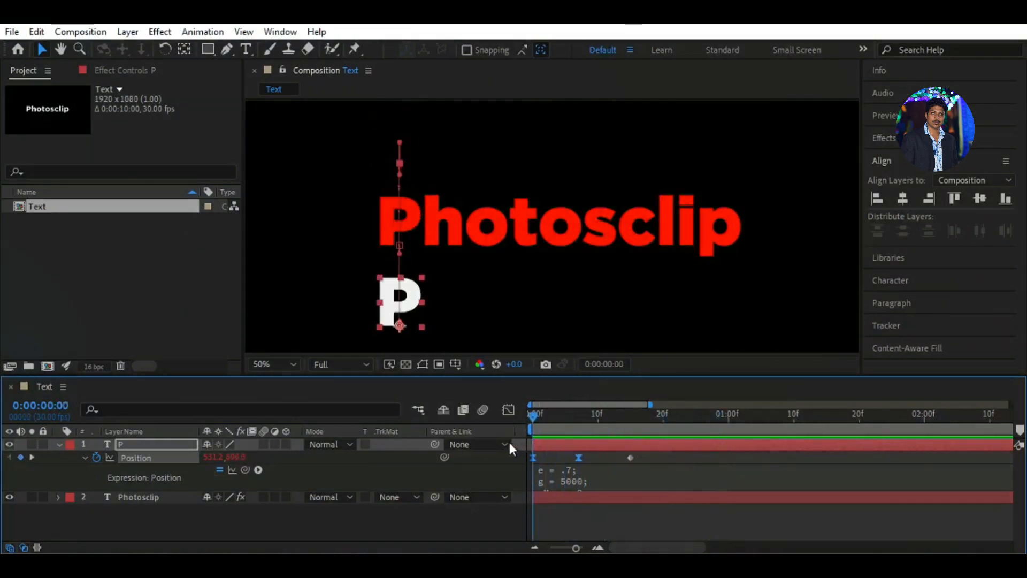
Step: Enlarge the speed graph view and slightly adjust the outgoing ease of the P layer's frame 7 Position keyframe
click(509, 410)
mouse_move(578, 548)
mouse_down()
mouse_move(589, 548)
mouse_move(565, 548)
mouse_move(594, 547)
mouse_move(568, 548)
mouse_move(579, 548)
mouse_up()
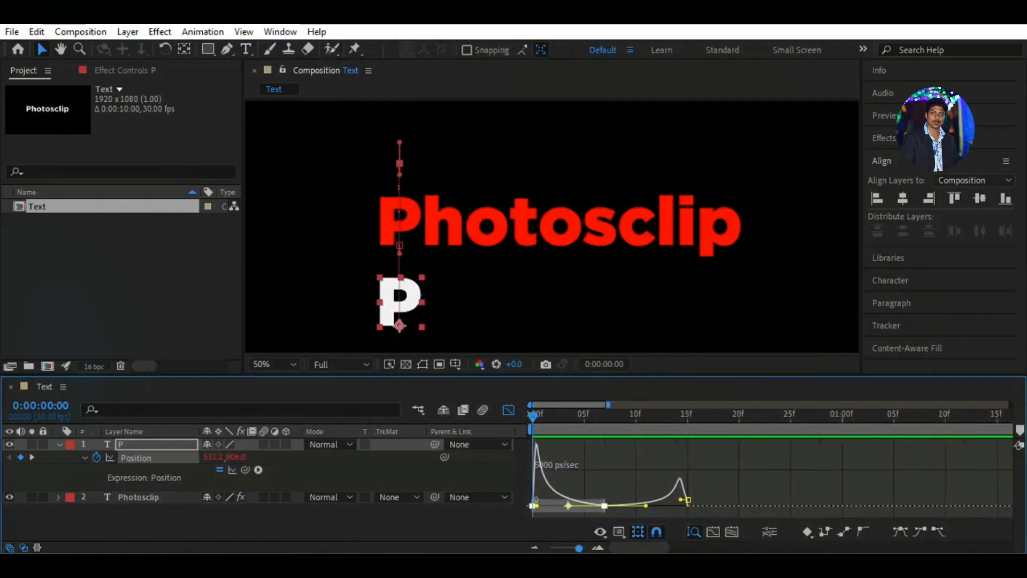
drag(610, 375, 611, 346)
mouse_move(579, 548)
mouse_down()
mouse_move(570, 547)
mouse_move(581, 547)
mouse_up()
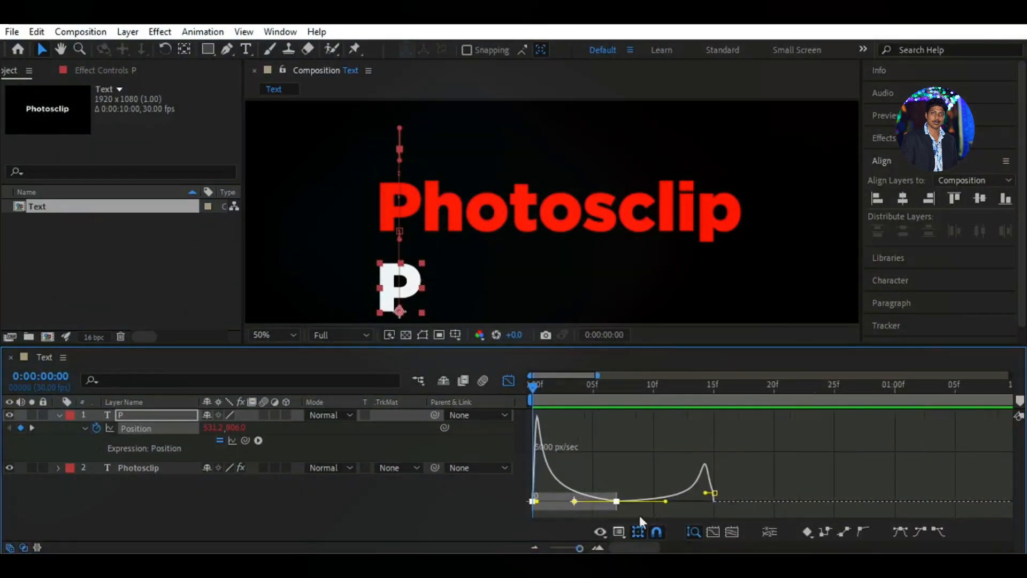
mouse_move(666, 501)
mouse_down()
mouse_move(674, 501)
mouse_move(665, 502)
mouse_up()
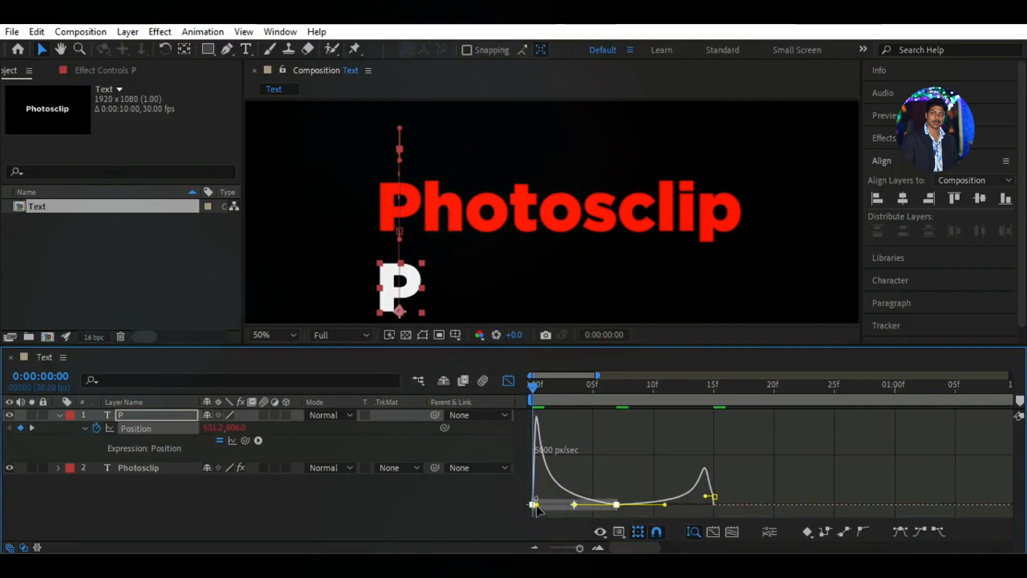
click(508, 380)
click(513, 500)
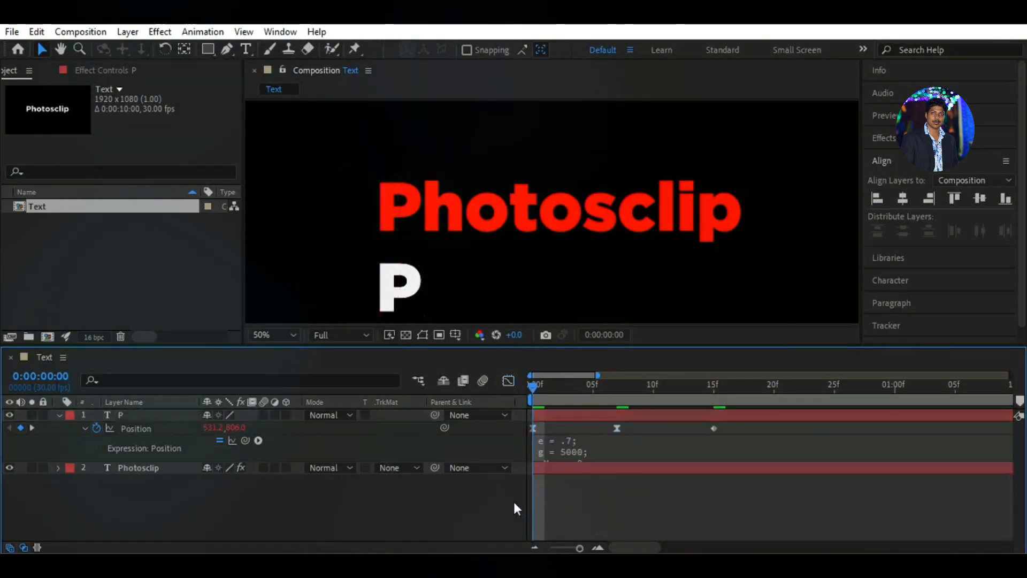
Step: Preview the P letter's bounce repeatedly from the start over a wider time range
key(space)
key(space)
drag(770, 389, 489, 407)
drag(580, 548, 564, 548)
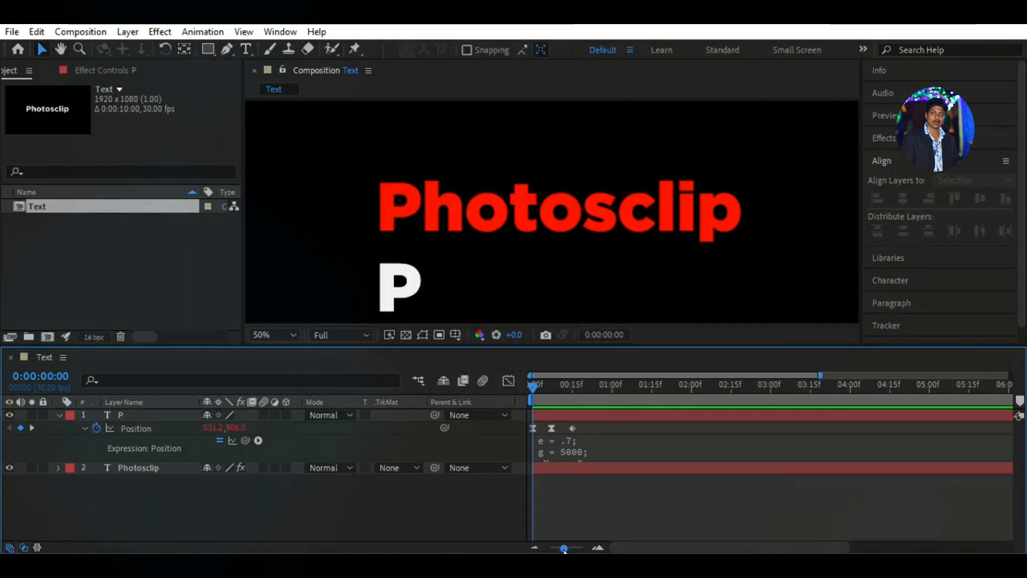
key(space)
key(space)
drag(659, 390, 520, 407)
click(486, 464)
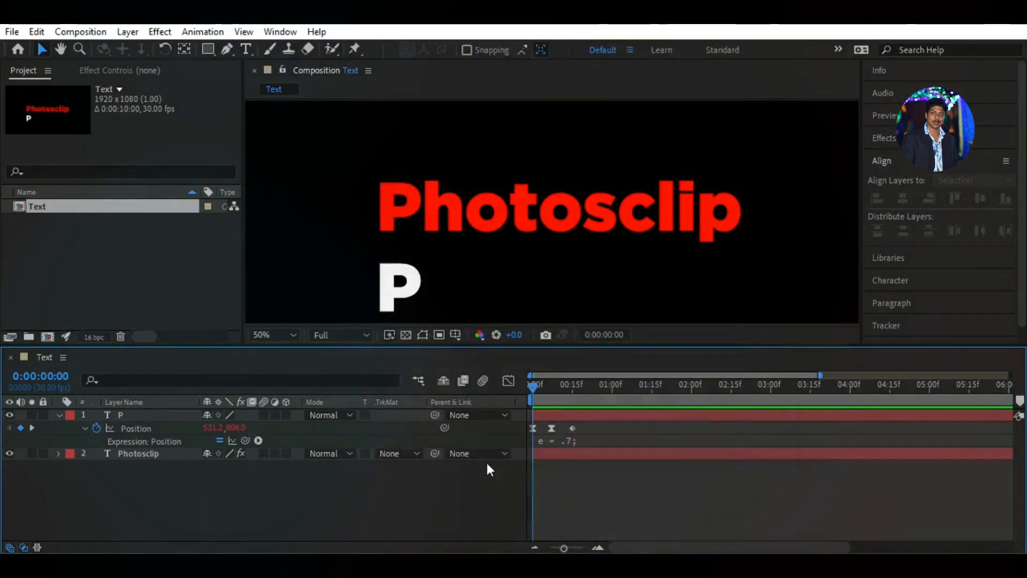
key(space)
Step: Move the P layer's last Position keyframe to frame 16 and the middle one to about frame 8, then collapse the layer
drag(592, 385, 573, 431)
click(572, 428)
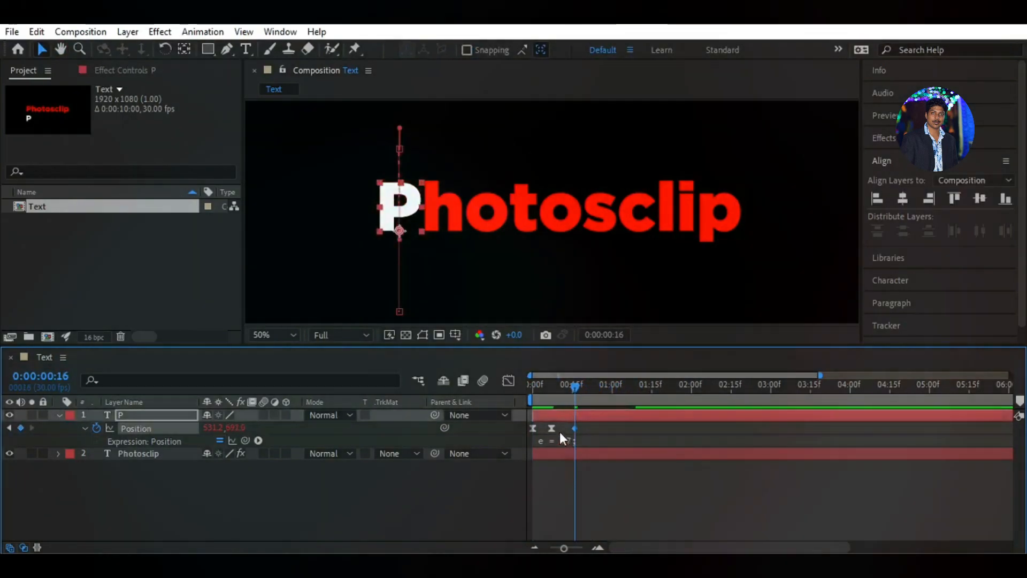
drag(576, 387, 573, 413)
click(567, 470)
key(Page_Up)
click(59, 415)
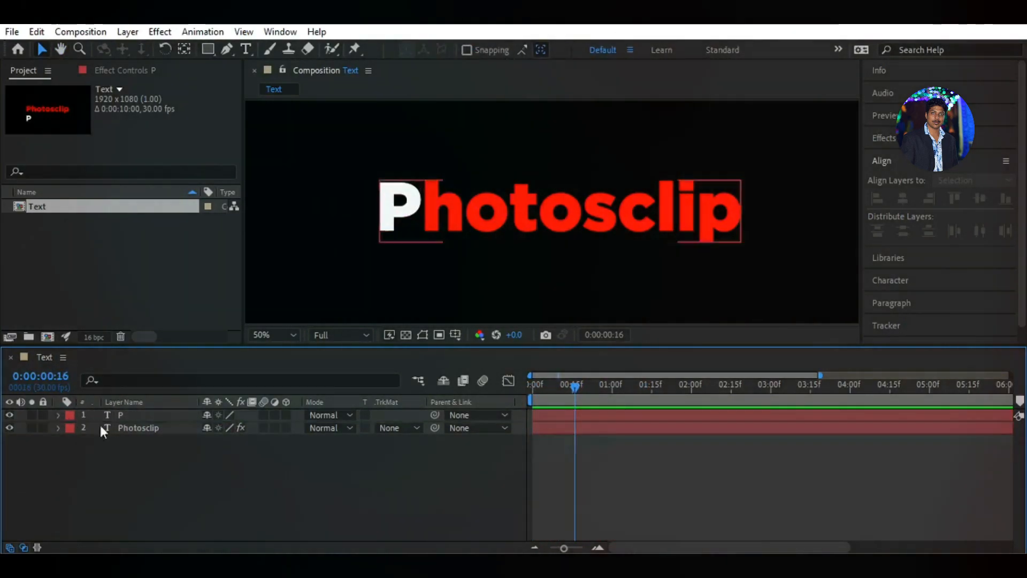
Step: Duplicate the P layer and show the duplicate's Position keyframes
click(153, 415)
key(ctrl+d)
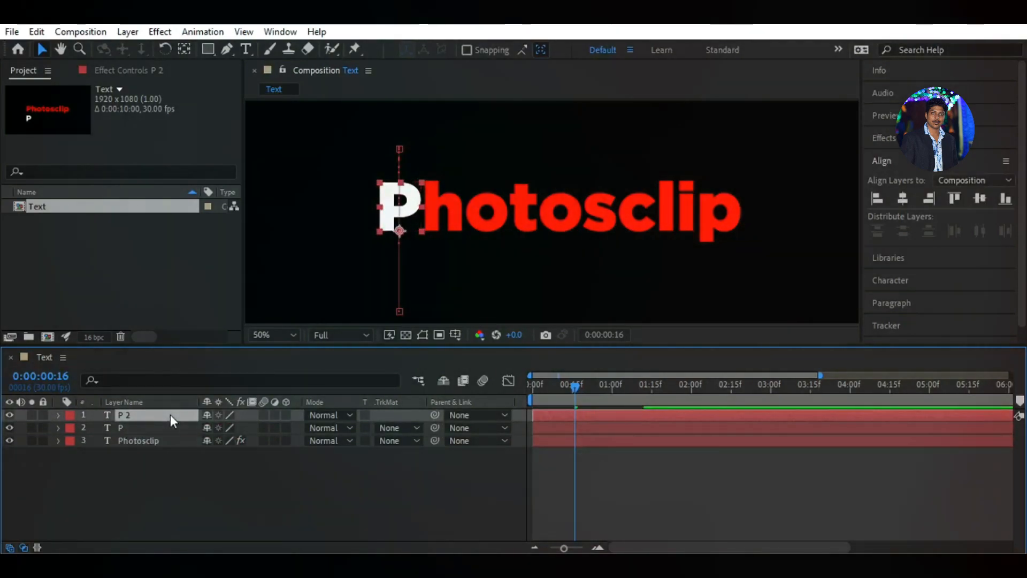
key(p)
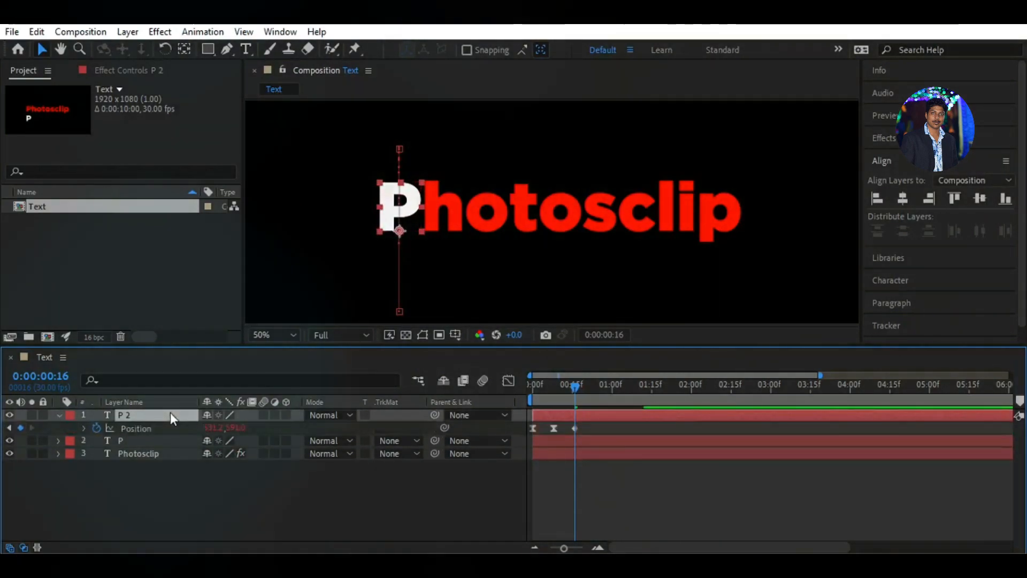
click(140, 441)
key(p)
key(p)
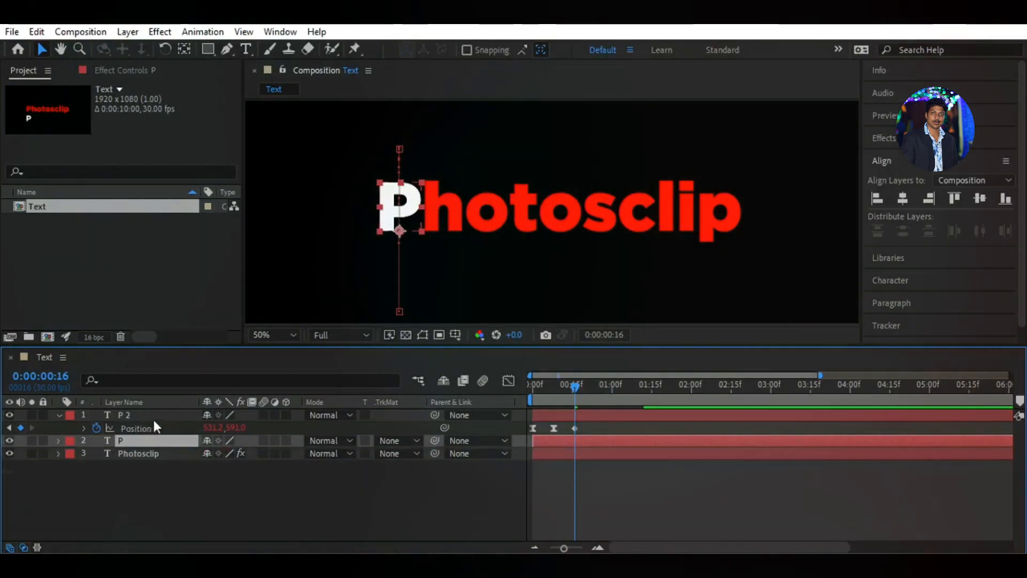
Step: Change the duplicated P layer's text to a lowercase h
click(172, 415)
double_click(173, 416)
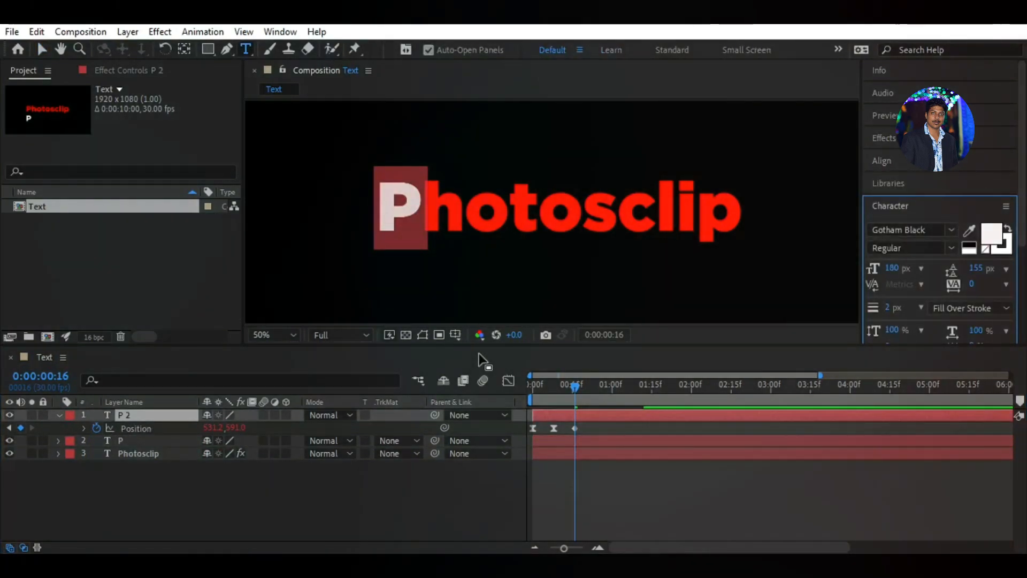
text(h)
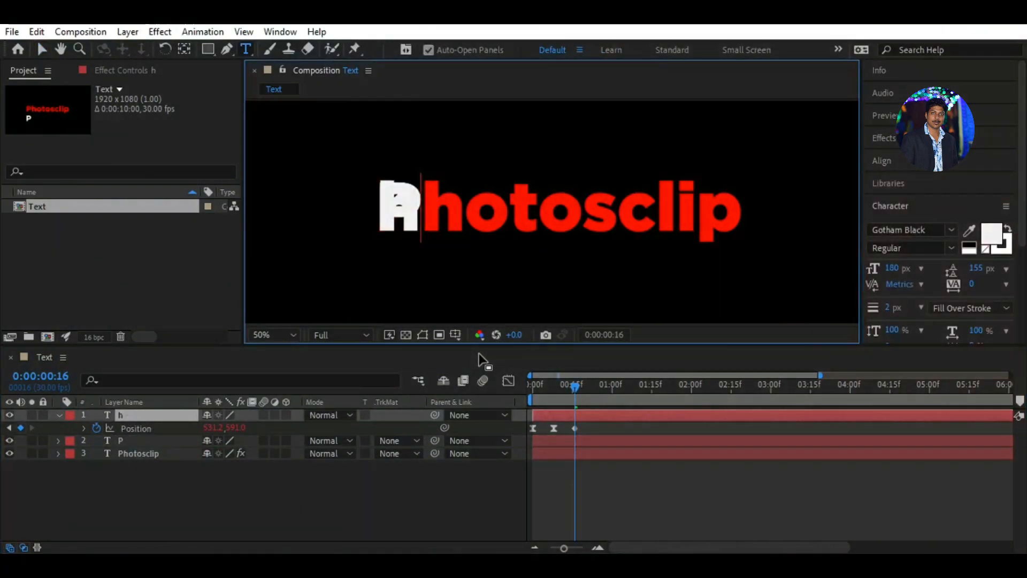
click(489, 428)
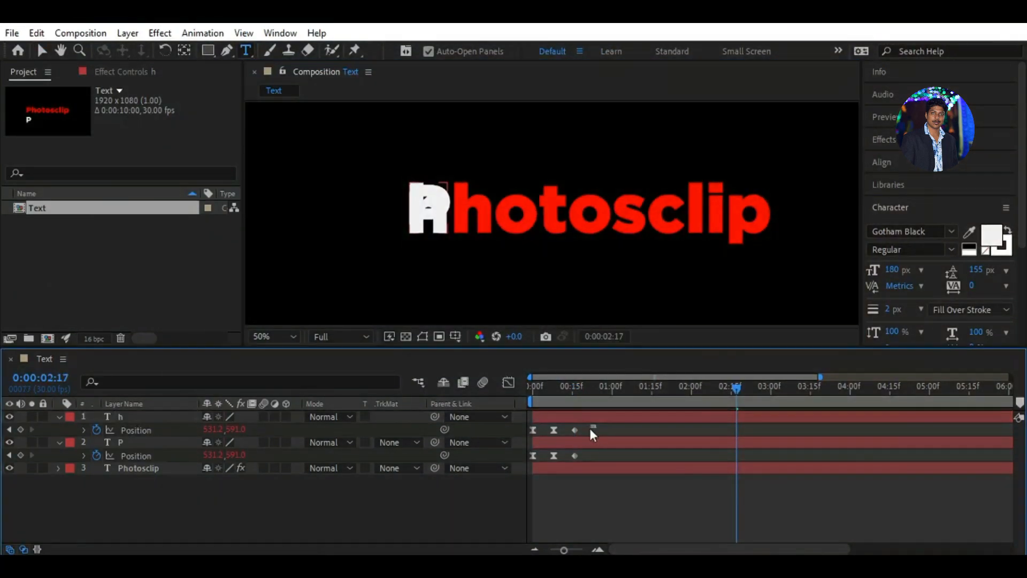
drag(590, 429, 528, 436)
key(shift+Right)
key(shift+Right)
key(shift+Right)
key(shift+Right)
key(shift+Right)
key(shift+Right)
key(shift+Right)
key(shift+Right)
key(shift+Right)
key(shift+Right)
key(shift+Right)
key(shift+Right)
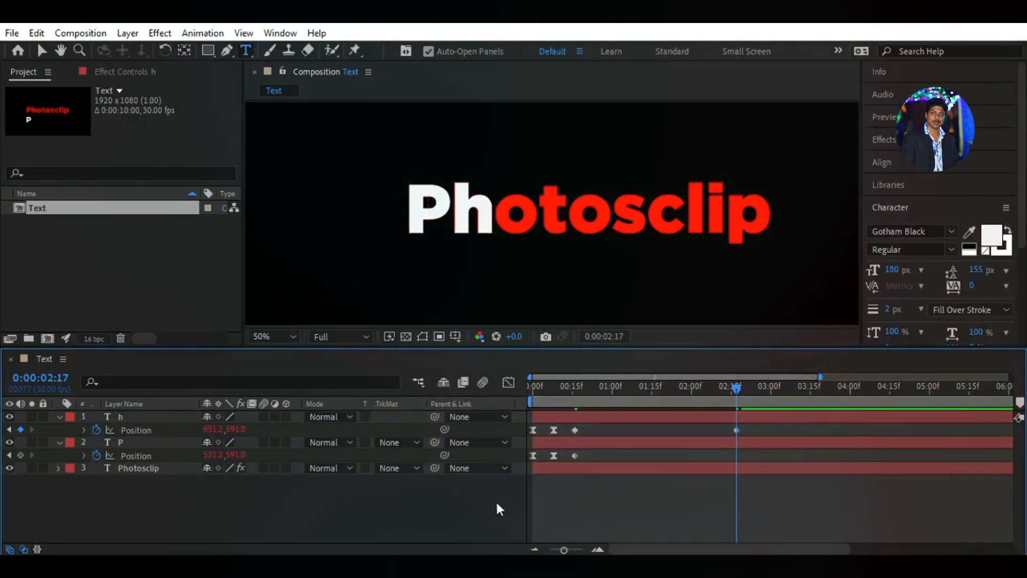
key(shift+Left)
key(shift+Left)
key(shift+Left)
key(shift+Left)
key(shift+Left)
key(shift+Left)
key(Delete)
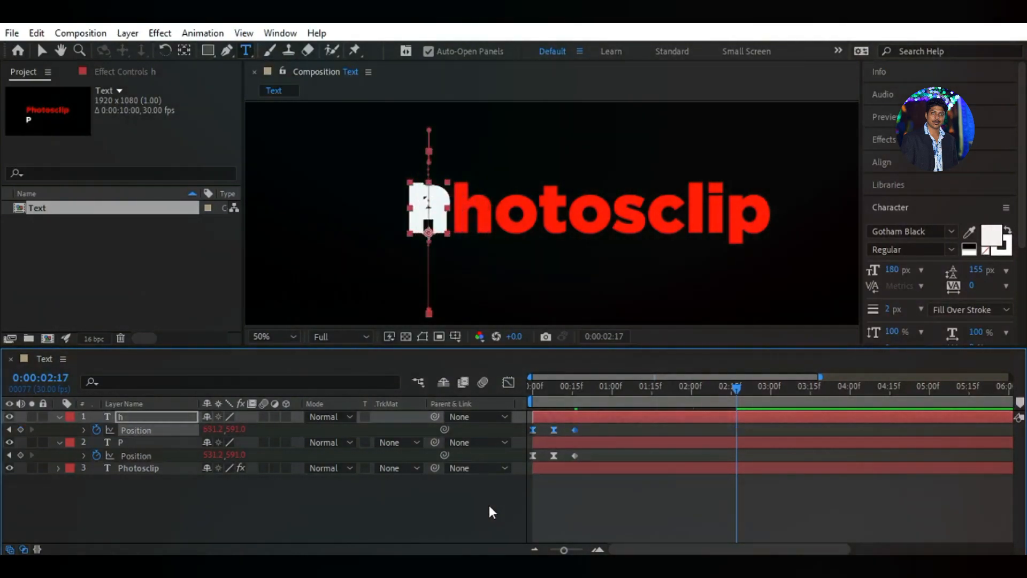
Step: Go to frame 16 and shift all of the h layer's Position keyframes horizontally onto the red h, reaching X 646.2
drag(739, 384, 531, 434)
key(shift+Right)
key(shift+Right)
key(shift+Right)
key(shift+Right)
key(shift+Right)
key(shift+Right)
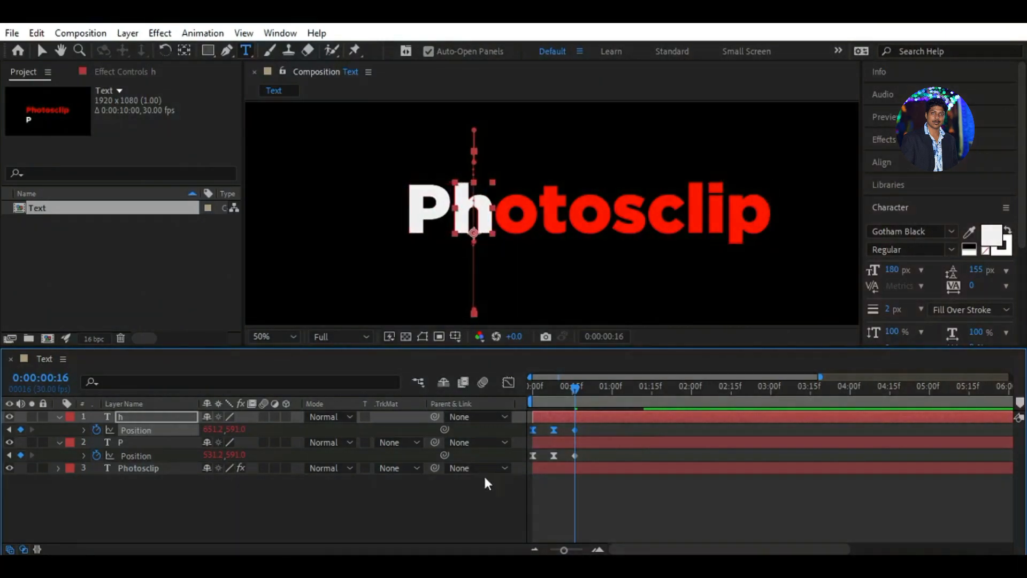
click(478, 496)
click(169, 419)
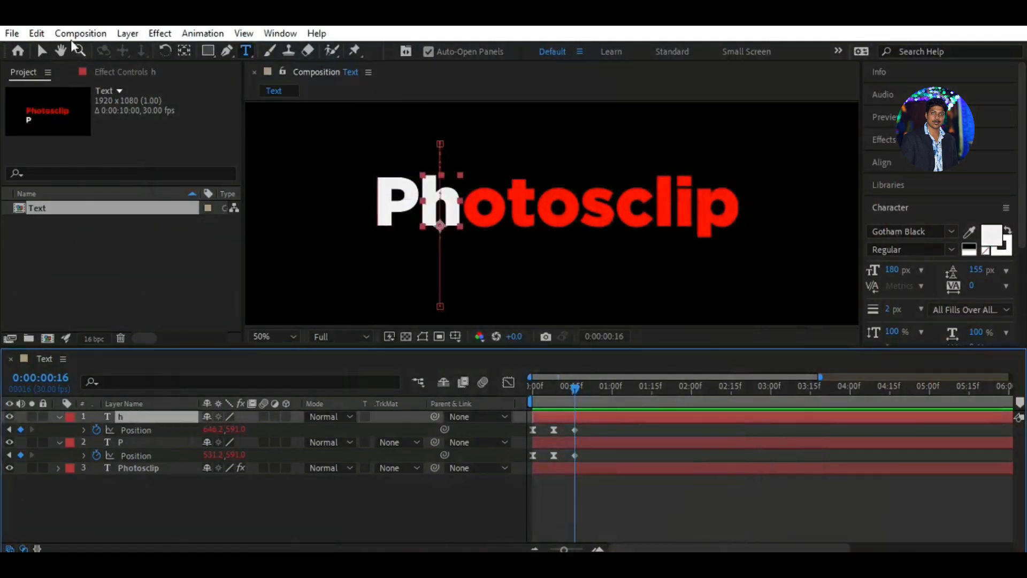
Step: Activate the Selection tool and collapse the h and P layers
click(42, 51)
click(58, 417)
click(60, 429)
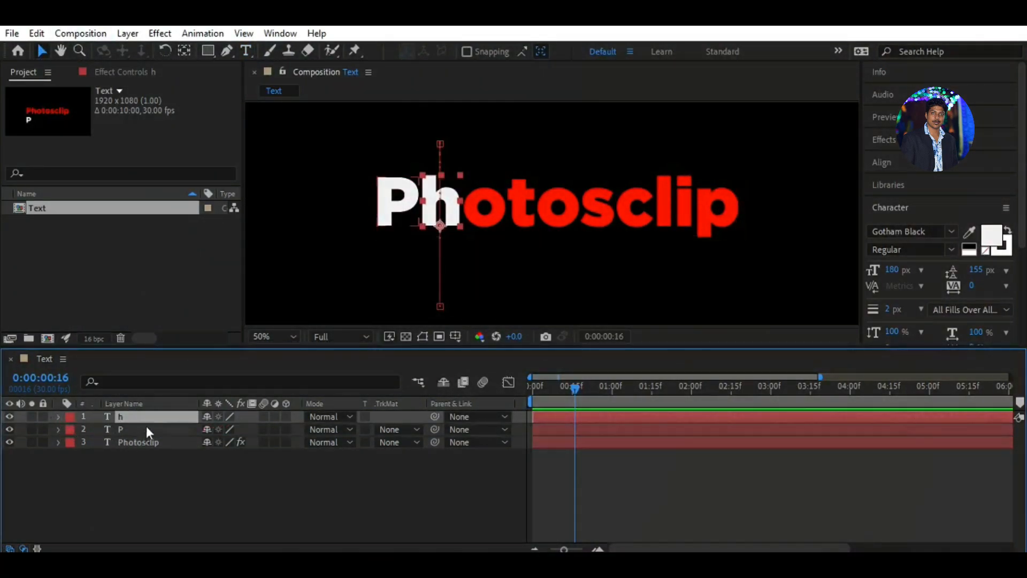
Step: Duplicate the h layer, show the duplicate's Position keyframes and change its text to a lowercase o
key(ctrl+d)
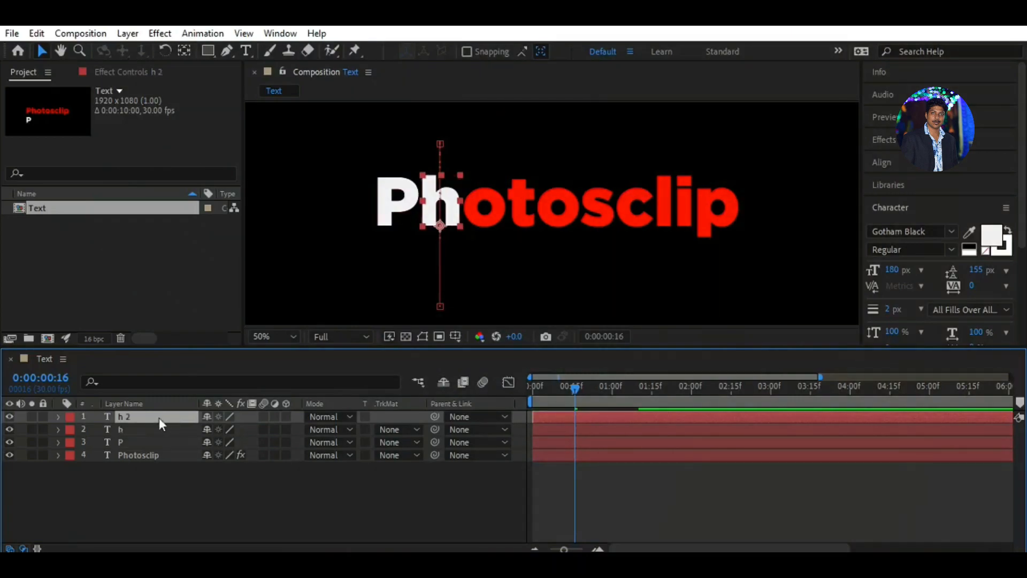
key(p)
double_click(141, 417)
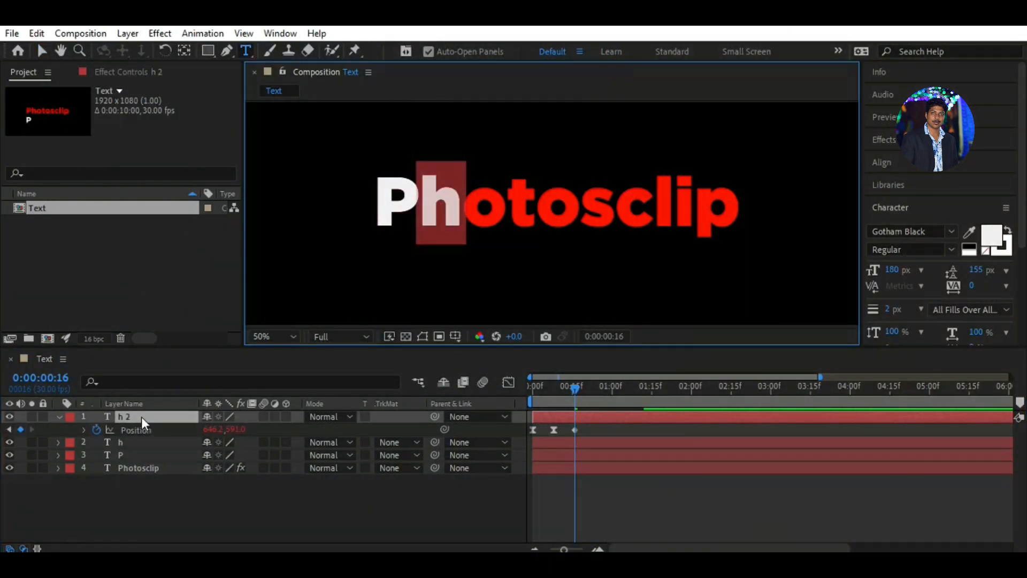
text(o)
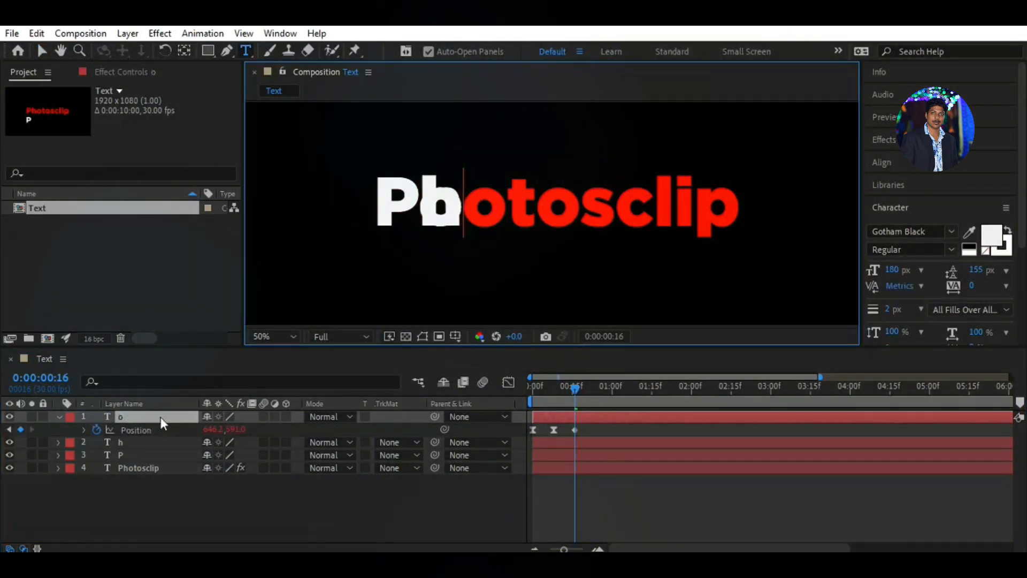
Step: Shift all of the o layer's Position keyframes horizontally onto the first red o, reaching X 766.2
click(601, 428)
key(shift+Right)
key(shift+Right)
key(shift+Right)
key(shift+Right)
key(shift+Right)
key(shift+Right)
key(shift+Right)
key(shift+Right)
key(shift+Right)
key(shift+Right)
key(shift+Right)
key(shift+Right)
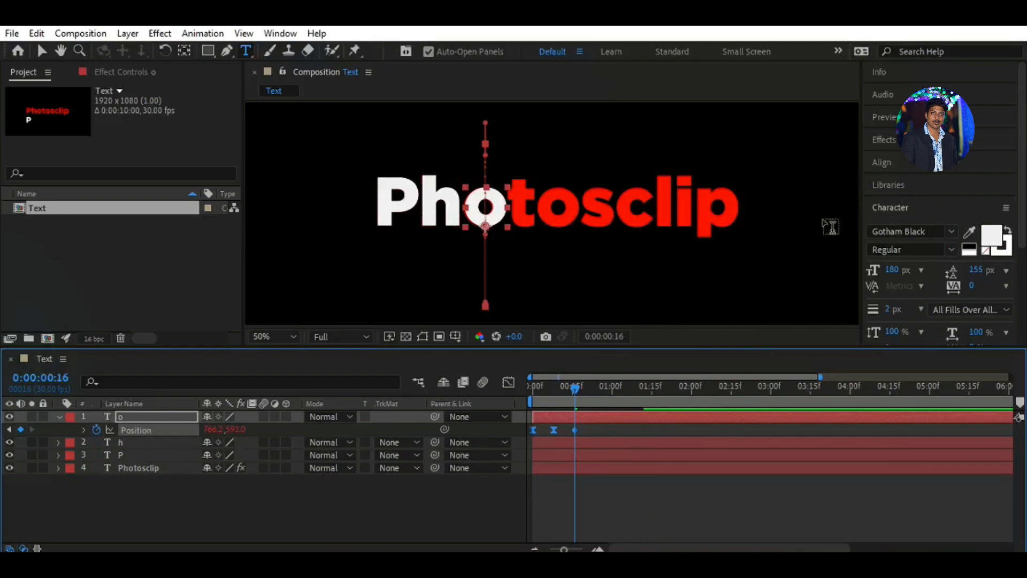
Step: Enlarge the composition view to 100% and fine-tune the o's alignment with a first-line indent of -3 px
click(43, 52)
scroll(999, 221, down, 3)
scroll(924, 224, up, 3)
click(908, 208)
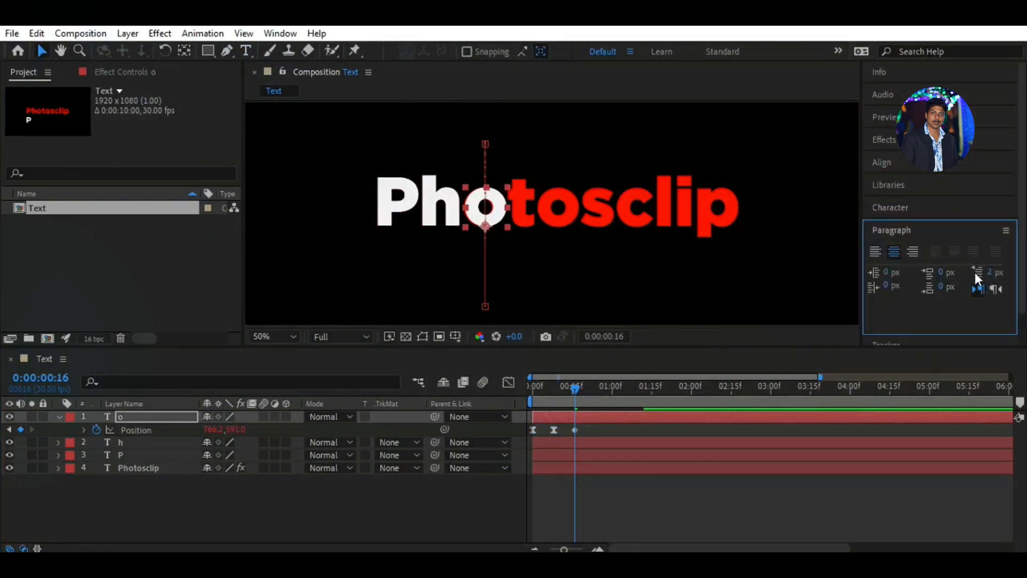
click(262, 335)
click(279, 220)
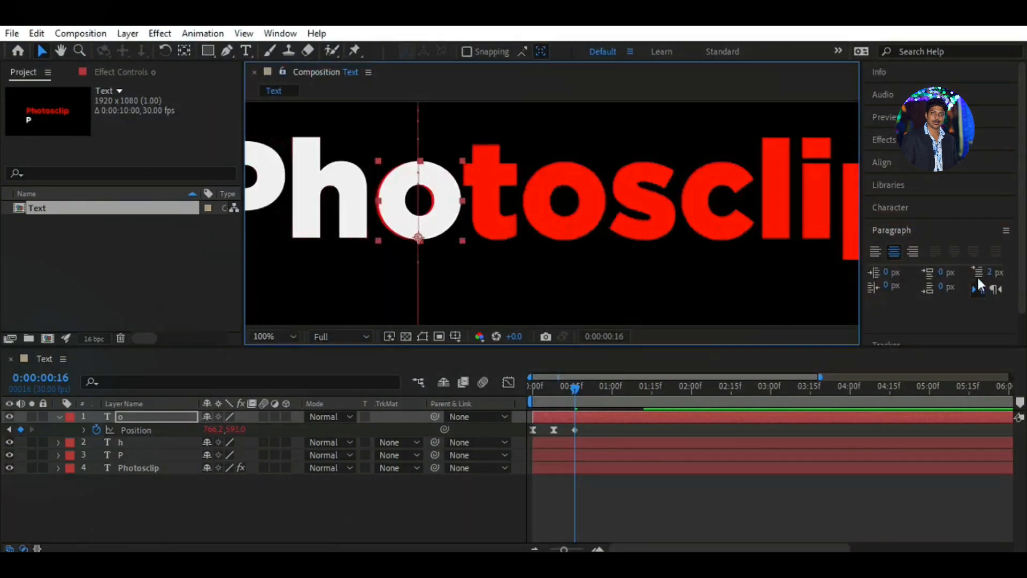
drag(587, 424, 529, 436)
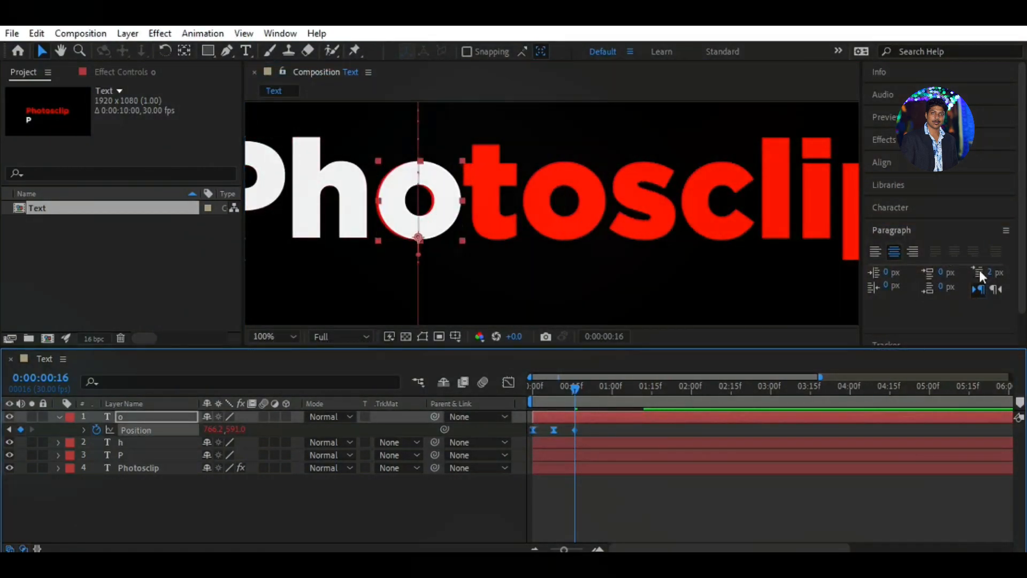
drag(980, 272, 977, 273)
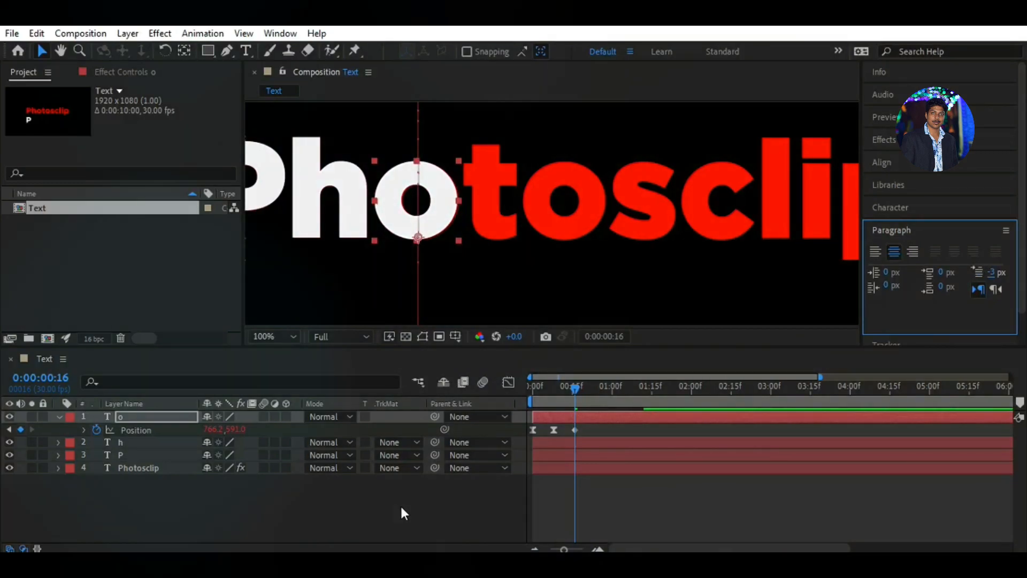
click(453, 499)
Step: Duplicate the o layer and change the duplicate's text to a lowercase t
click(155, 417)
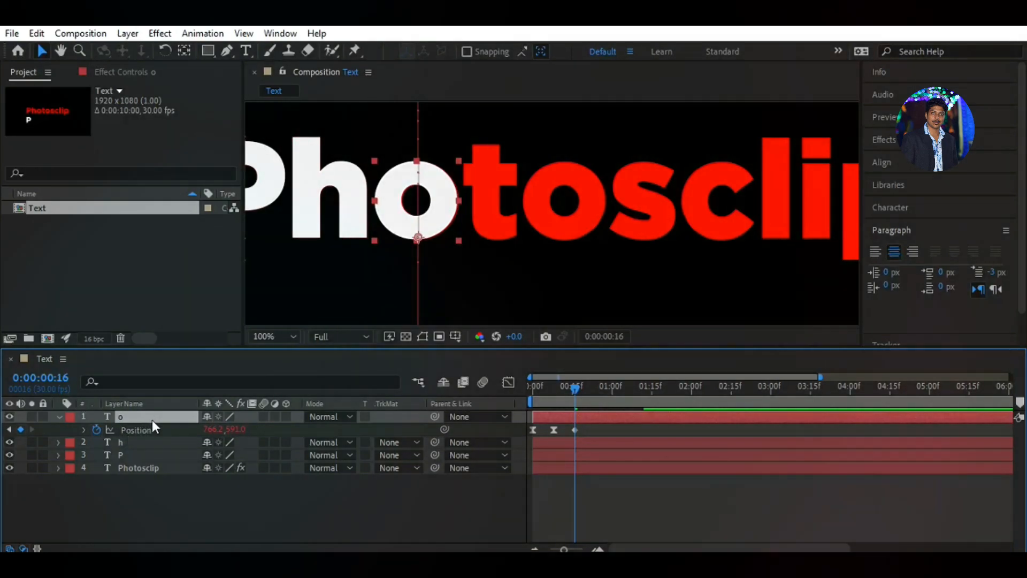
key(ctrl+d)
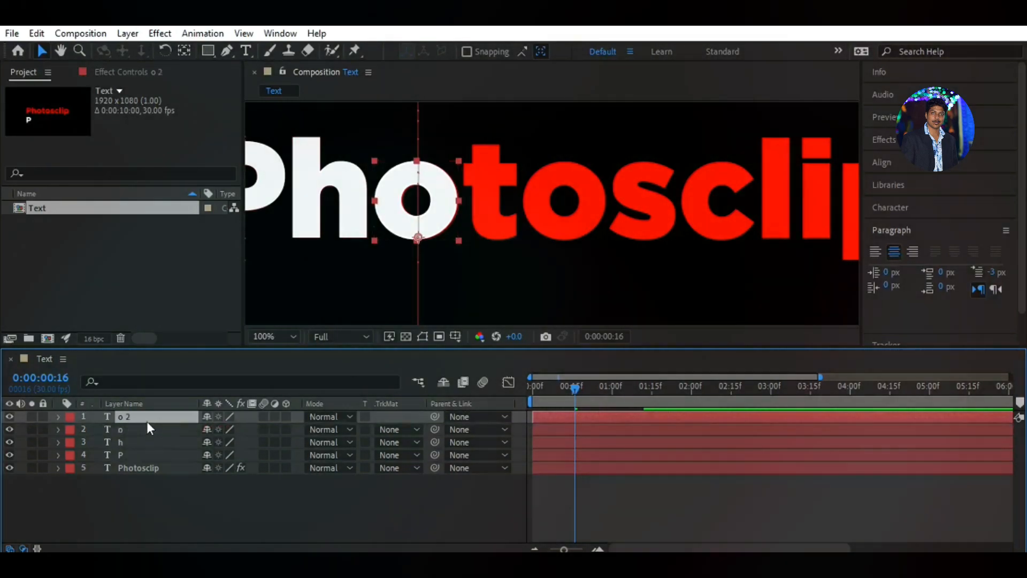
double_click(146, 419)
text(tv)
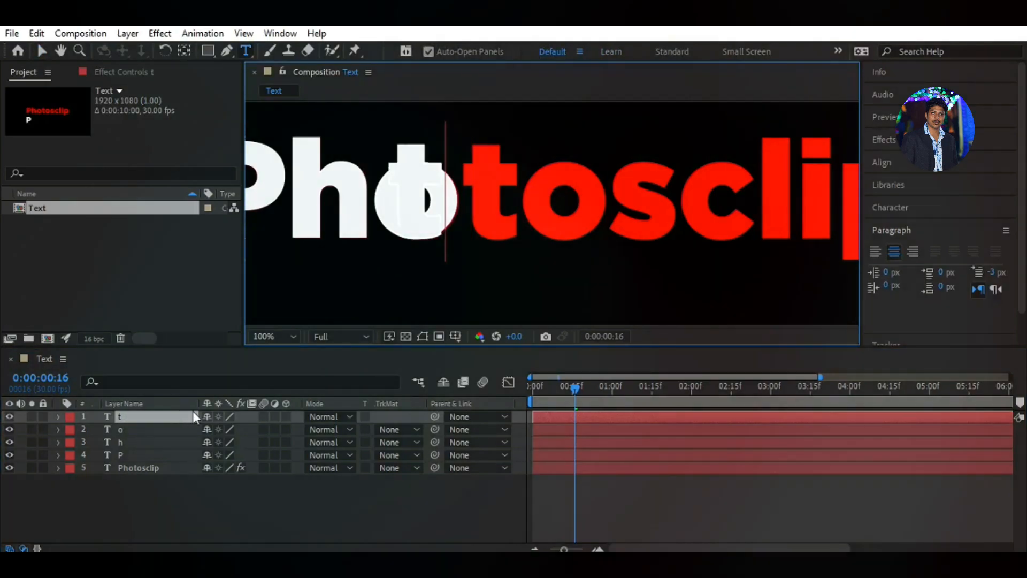
key(BackSpace)
Step: Shift all of the t layer's Position keyframes onto the red t at X 866.2 and set its first-line indent to -4 px
click(43, 52)
click(155, 416)
key(p)
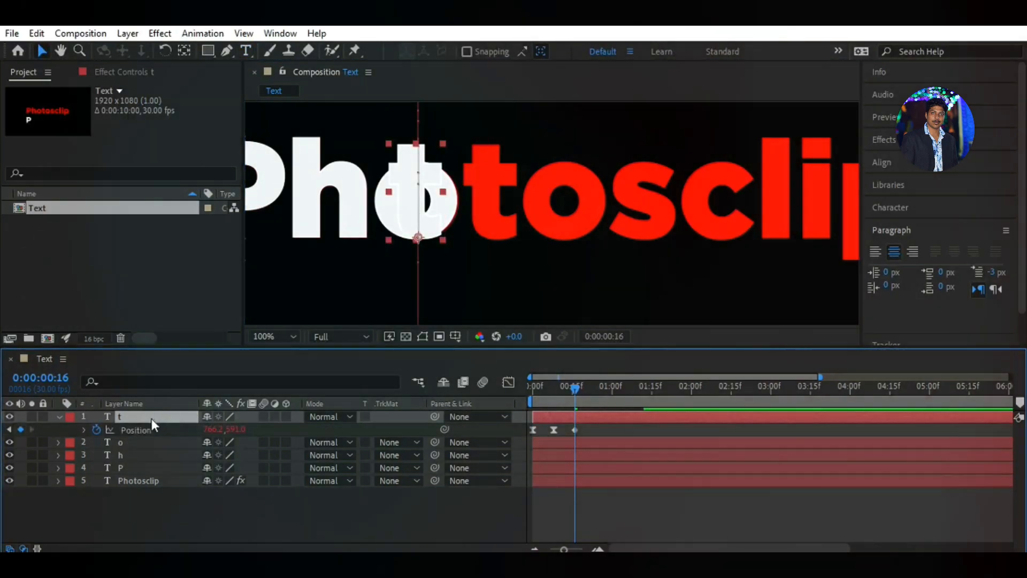
key(shift+Right)
key(shift+Right)
key(shift+Right)
key(shift+Right)
key(shift+Right)
key(shift+Right)
key(shift+Right)
key(shift+Right)
key(shift+Right)
key(shift+Right)
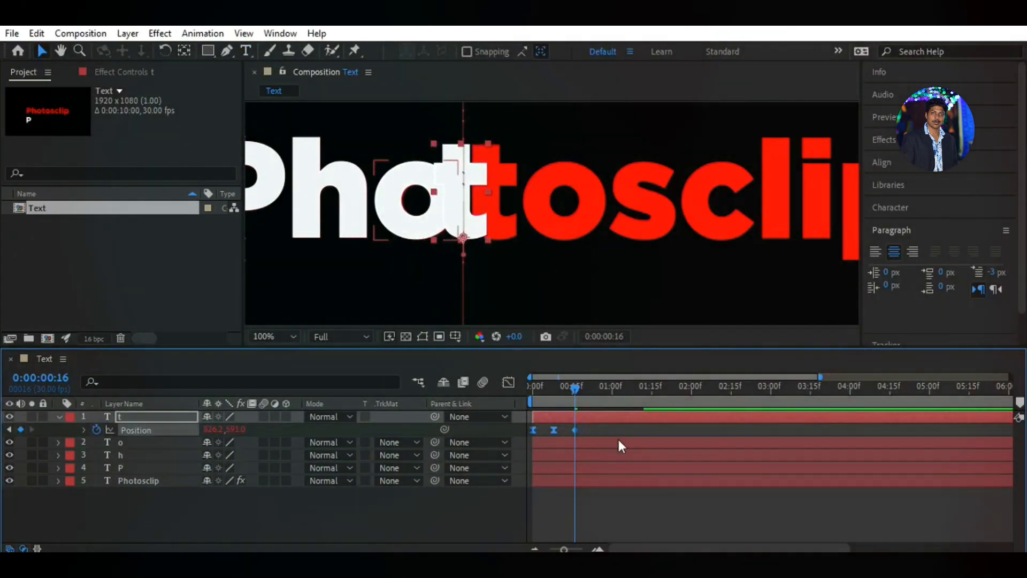
drag(987, 271, 990, 272)
Step: Collapse and duplicate the t layer, and change the duplicate's text to a lowercase o
click(149, 416)
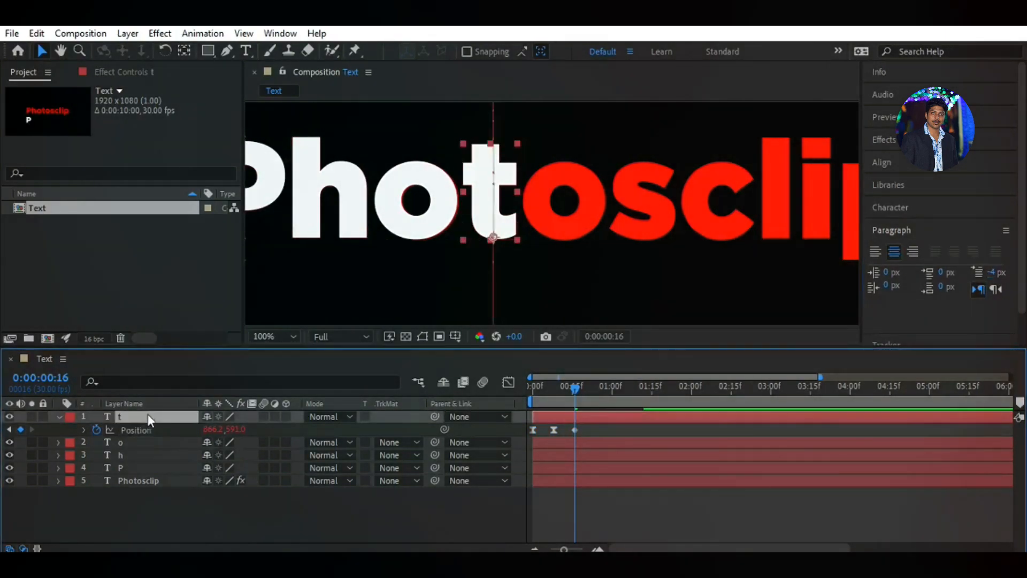
click(58, 416)
key(ctrl+d)
double_click(132, 417)
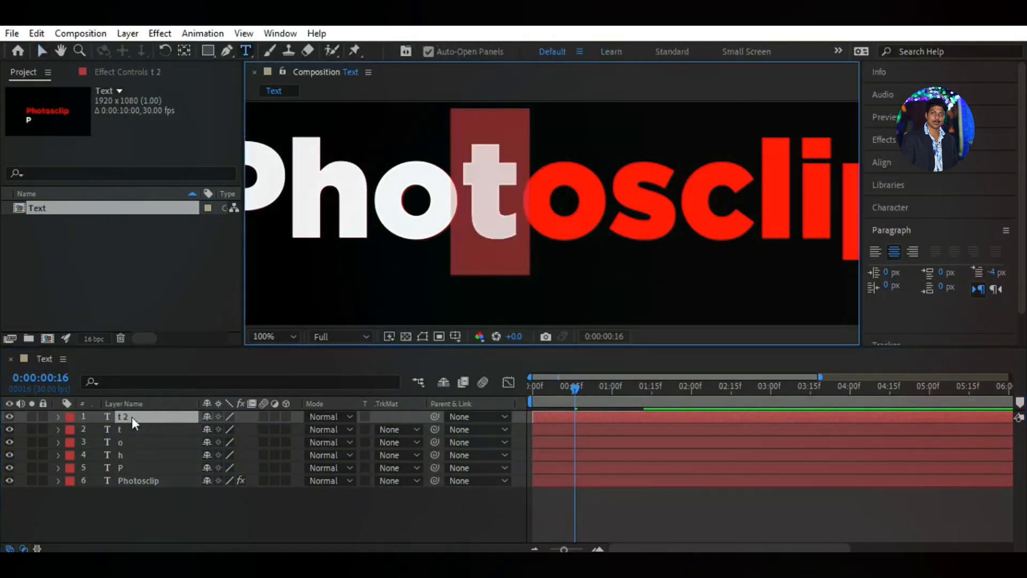
text(o)
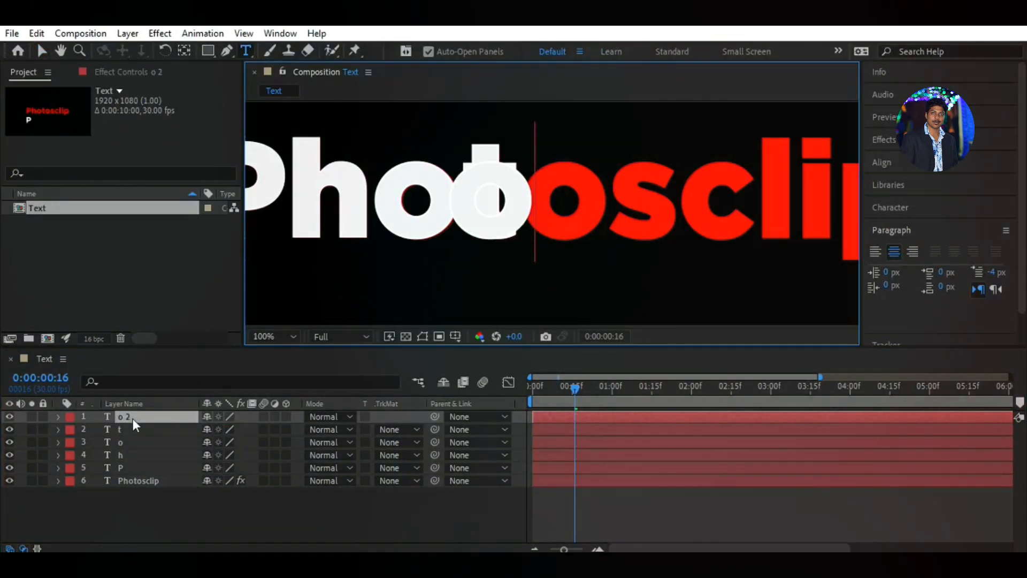
text(u)
key(BackSpace)
click(41, 51)
click(148, 417)
key(u)
drag(582, 440, 529, 427)
key(shift+Right)
key(ctrl+z)
key(ctrl+z)
key(ctrl+z)
key(ctrl+z)
key(ctrl+z)
key(ctrl+z)
key(ctrl+z)
key(ctrl+z)
key(ctrl+z)
key(ctrl+z)
key(ctrl+z)
key(ctrl+z)
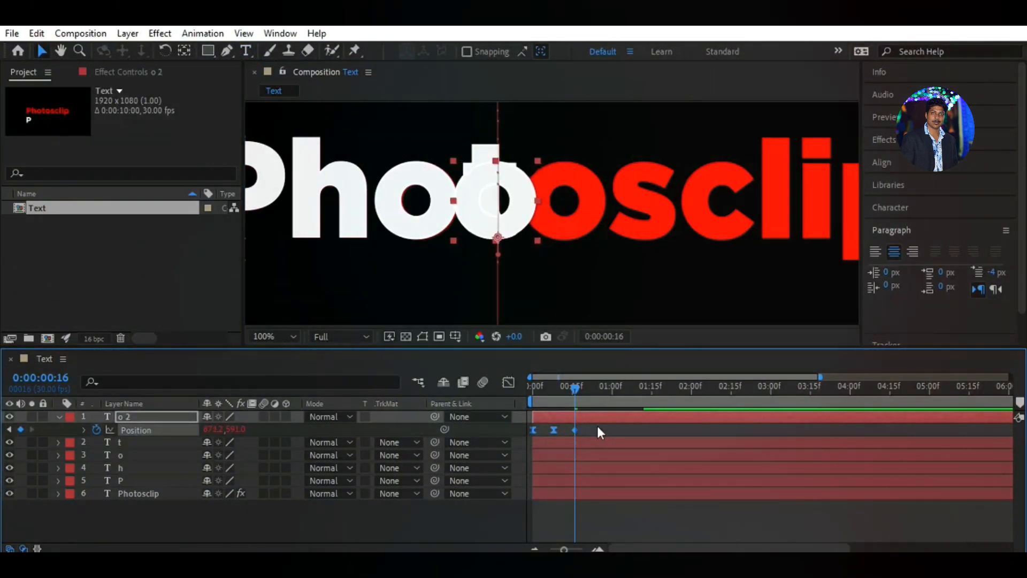
key(ctrl+d)
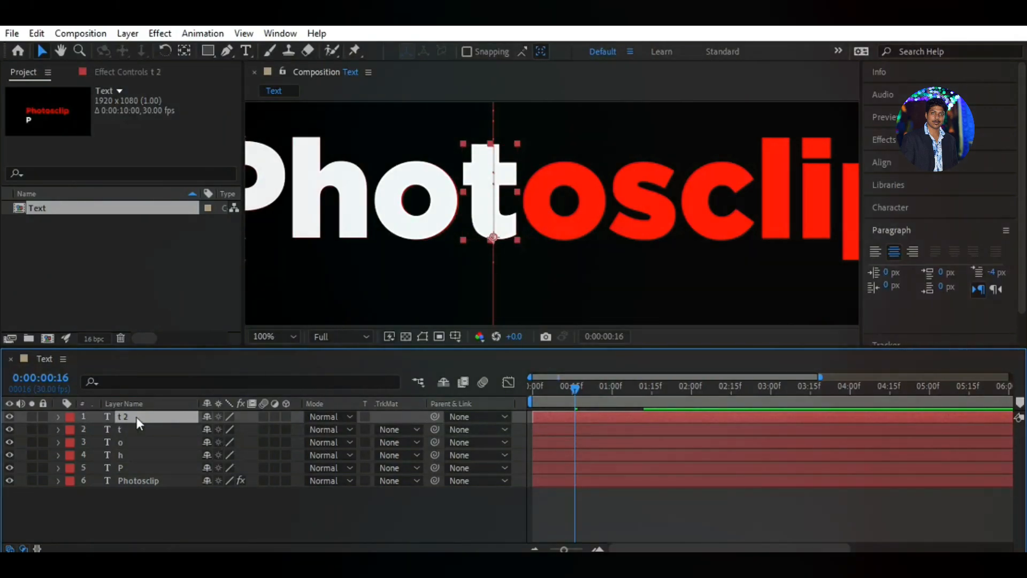
key(ctrl+z)
key(ctrl+z)
Step: Shift the second o layer's Position keyframes onto the second red o at X 966.2 and set its first-line indent to -5 px
key(u)
drag(535, 442, 547, 442)
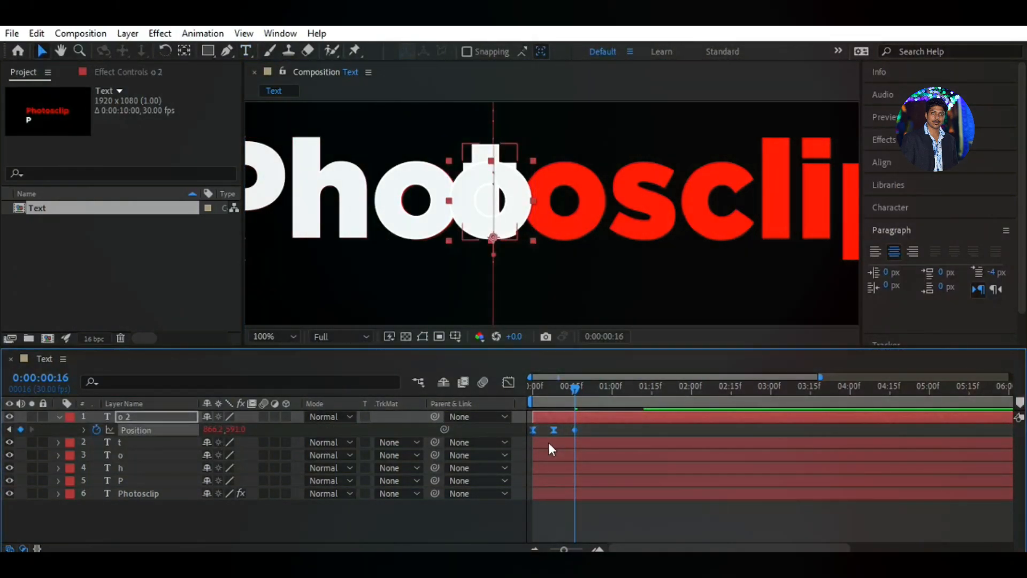
key(shift+Right)
key(shift+Right)
key(shift+Right)
key(shift+Right)
key(shift+Right)
key(shift+Right)
key(shift+Right)
key(shift+Right)
key(shift+Right)
drag(992, 273, 982, 273)
click(40, 55)
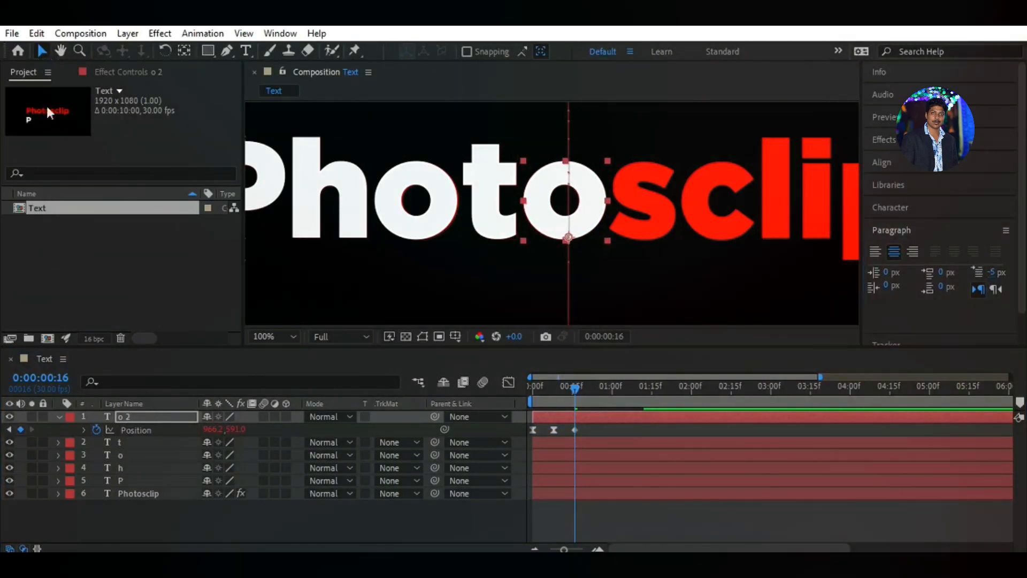
Step: Collapse and duplicate the second o layer, and change the duplicate's text to a lowercase s
click(59, 416)
key(ctrl+d)
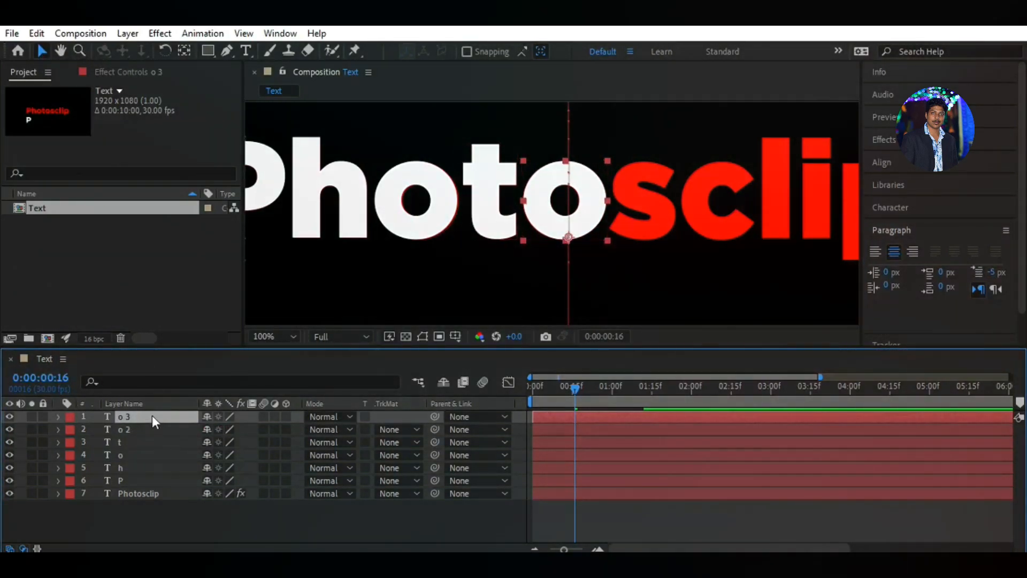
double_click(152, 416)
text(s)
key(Return)
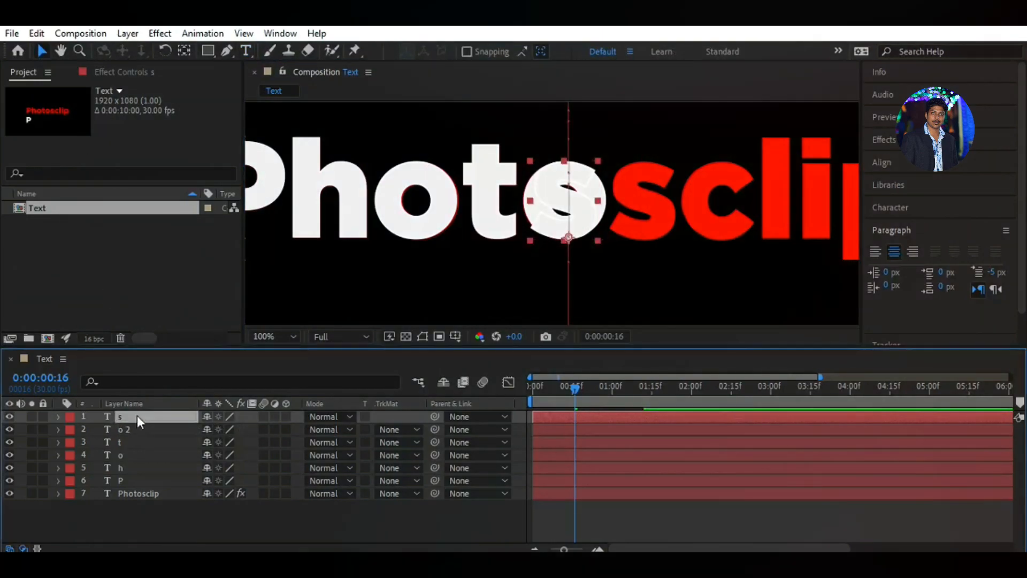
Step: Shift all of the s layer's Position keyframes onto the red s at X 1076.2 and set its first-line indent to -11 px
key(p)
drag(584, 428, 529, 435)
key(shift+Right)
key(shift+Right)
key(shift+Right)
key(shift+Right)
key(shift+Right)
key(shift+Right)
key(shift+Right)
key(shift+Right)
key(shift+Right)
key(shift+Right)
key(shift+Right)
key(shift+Right)
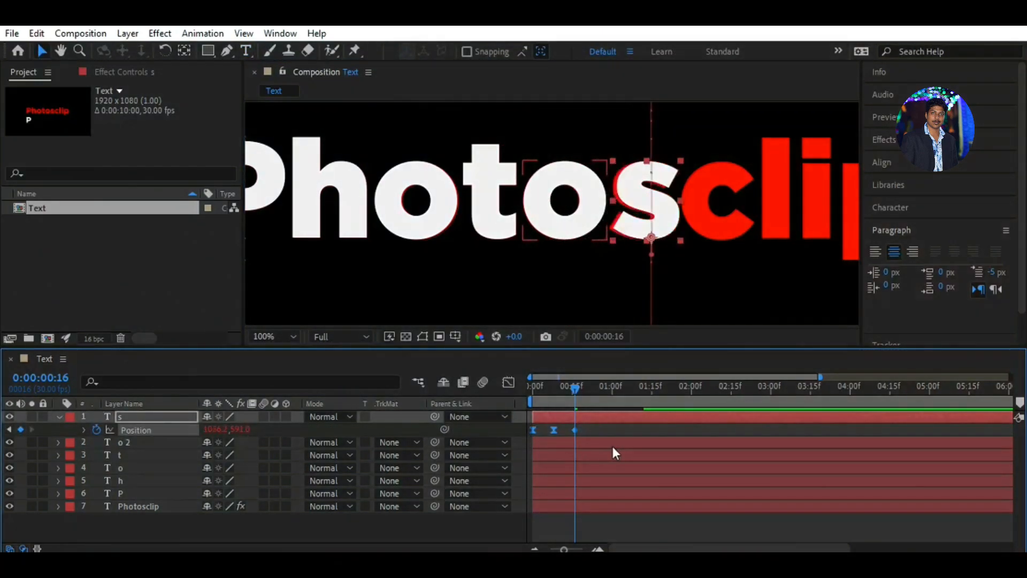
drag(989, 274, 973, 283)
Step: Duplicate the s layer and change the duplicate's text to a lowercase c
click(152, 416)
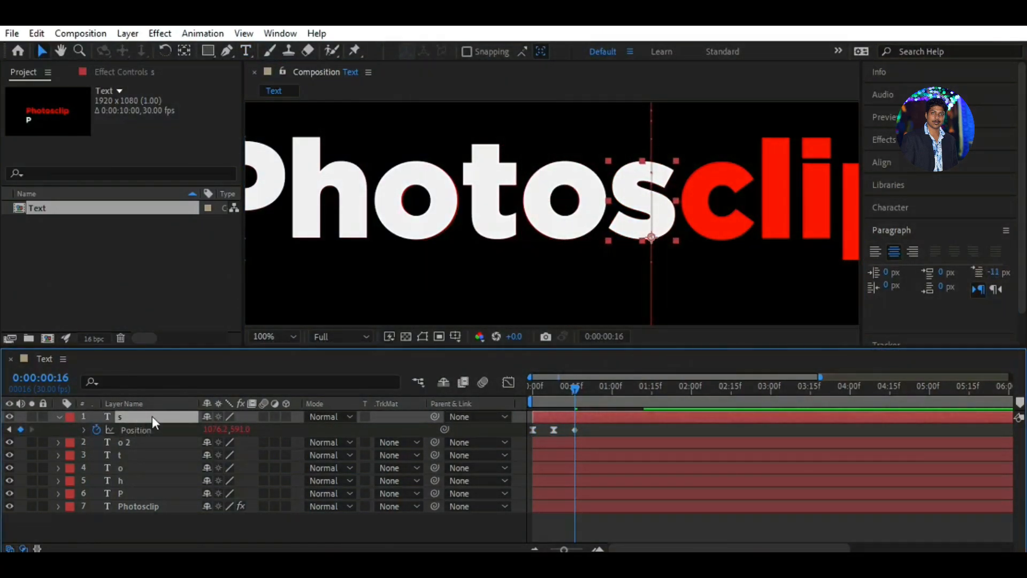
key(ctrl+d)
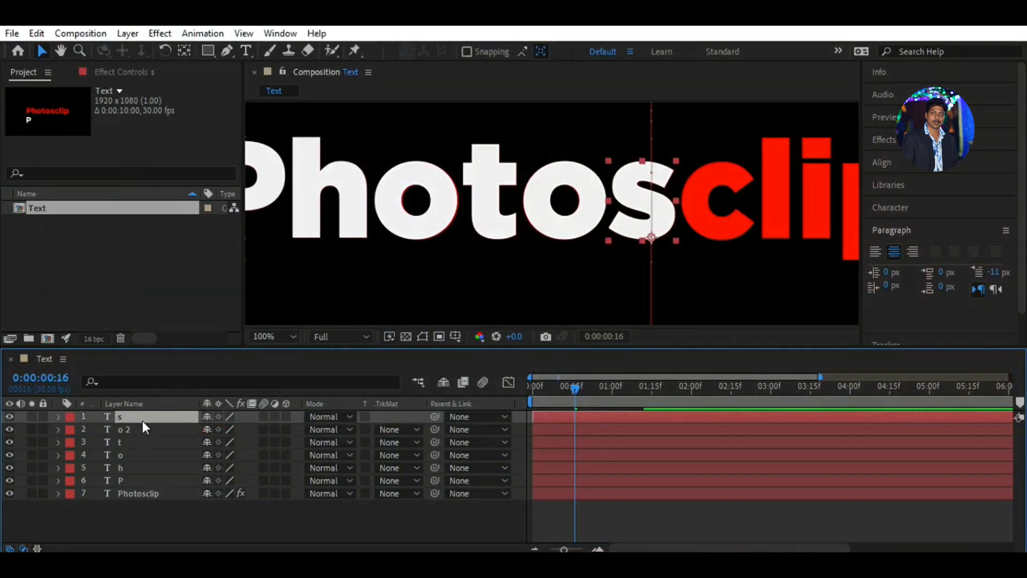
double_click(140, 418)
text(c)
key(Escape)
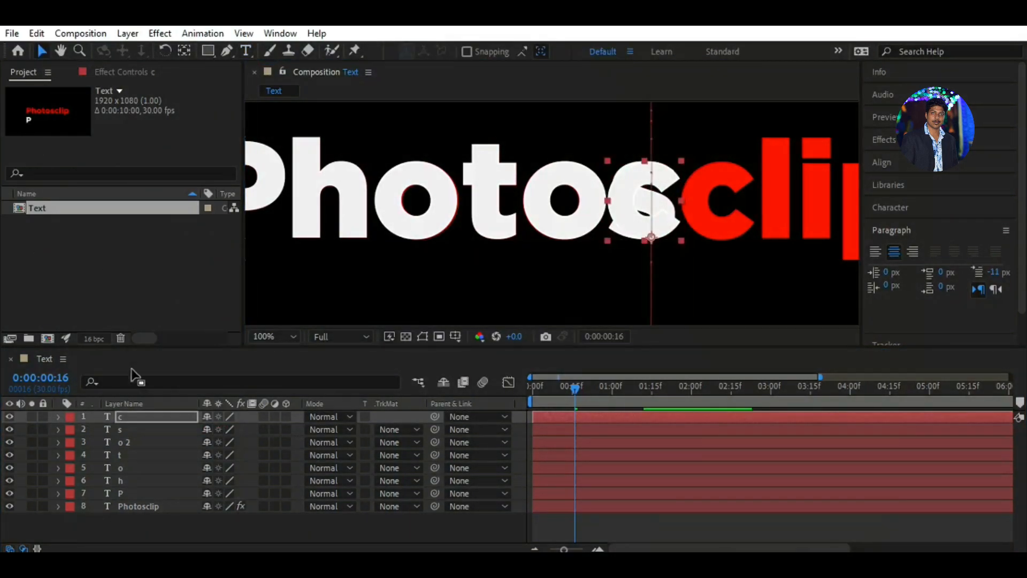
Step: Shift all of the c layer's Position keyframes horizontally onto the red c and set its first-line indent to -14 px
key(p)
drag(595, 428, 529, 436)
key(shift+Right)
key(shift+Right)
key(shift+Right)
key(shift+Right)
key(shift+Right)
key(shift+Right)
key(shift+Right)
key(shift+Right)
key(shift+Right)
key(shift+Right)
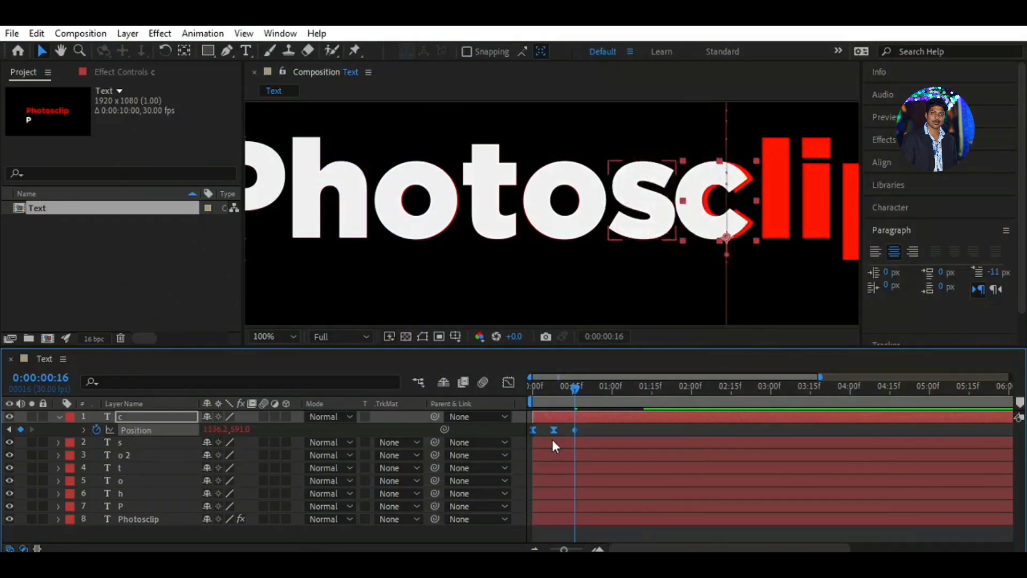
drag(993, 273, 984, 273)
Step: Collapse and duplicate the c layer, and change the duplicate's text to a lowercase l
click(58, 417)
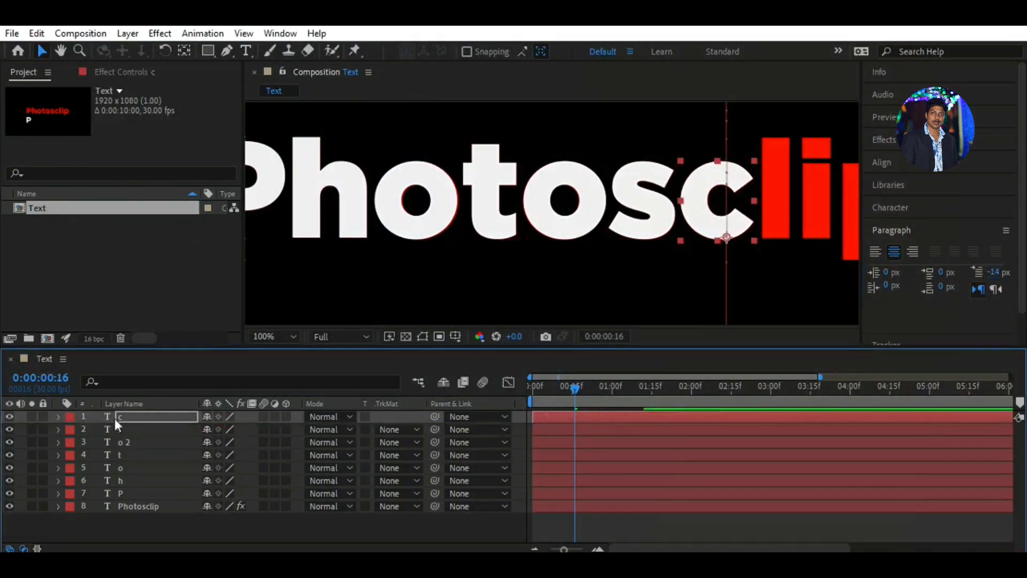
key(ctrl+d)
double_click(150, 418)
text(l)
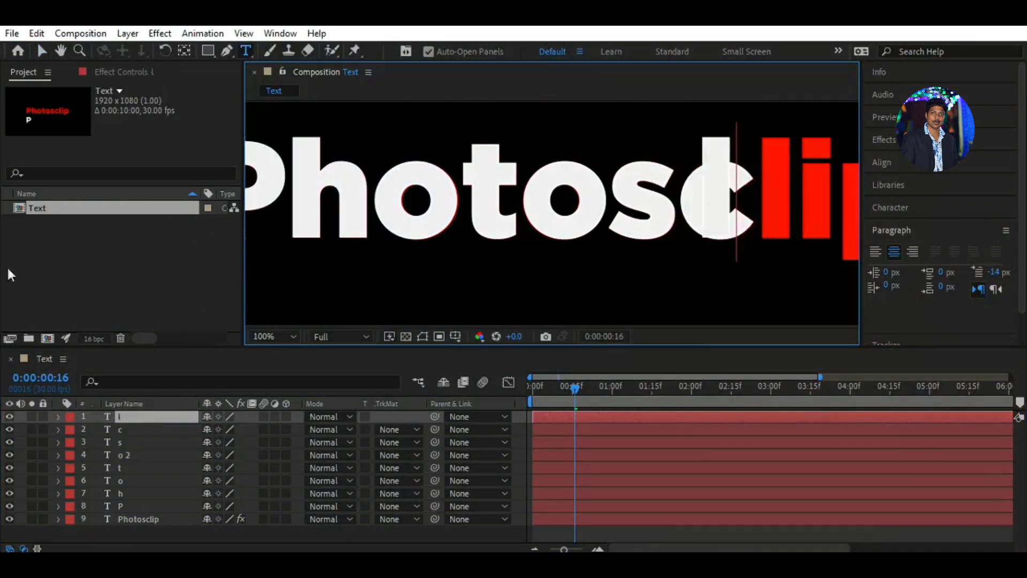
Step: Shift all of the l layer's Position keyframes onto the red l at X 1256.2 and set its first-line indent to -15 px
text(u)
drag(580, 428, 528, 435)
key(shift+Right)
key(shift+Right)
key(shift+Right)
key(shift+Right)
key(shift+Right)
key(shift+Right)
key(shift+Right)
key(shift+Right)
key(shift+Right)
key(shift+Right)
key(shift+Right)
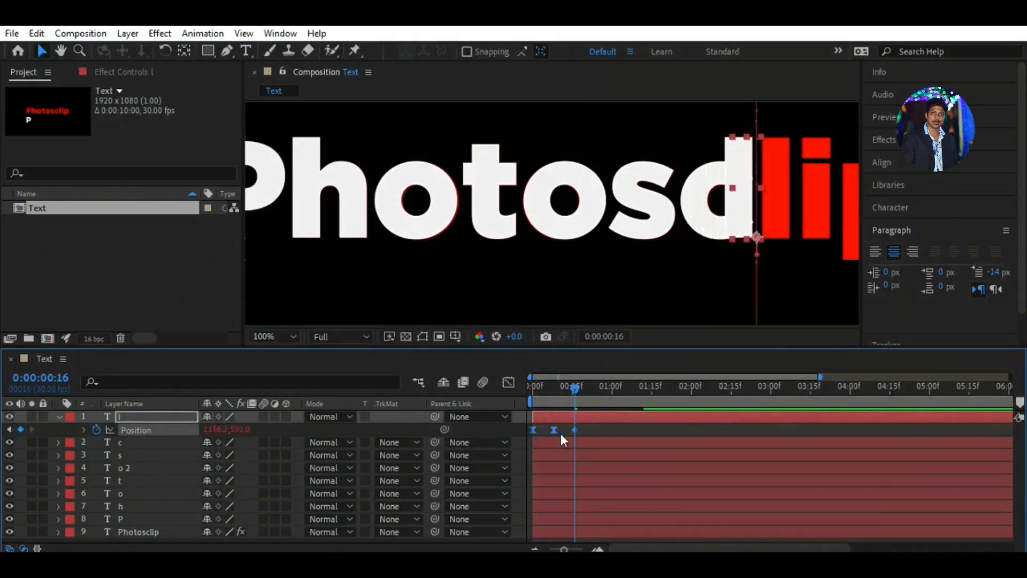
drag(999, 273, 994, 273)
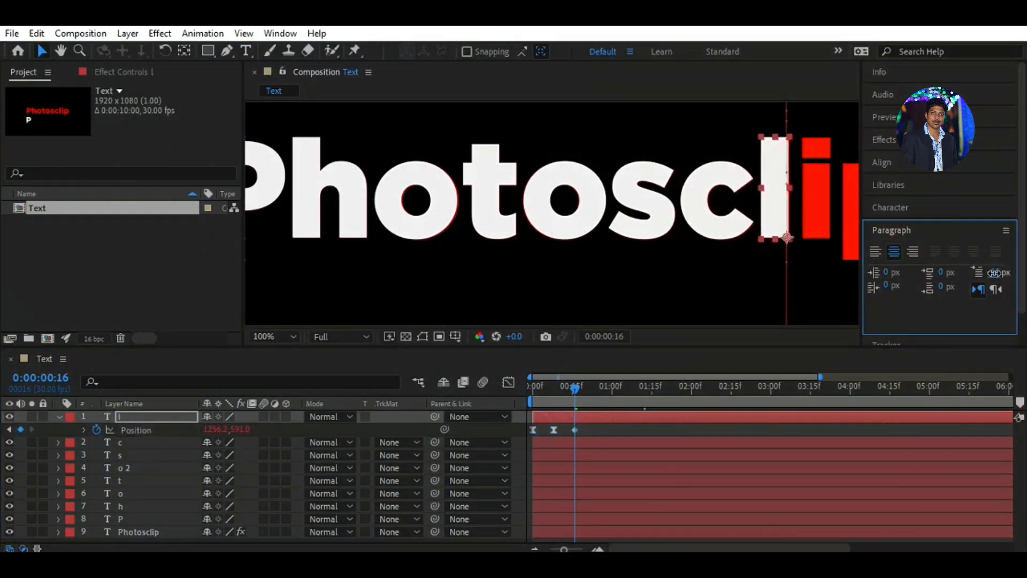
Step: Collapse and duplicate the l layer, and change the duplicate's text to a lowercase i
click(167, 419)
click(59, 416)
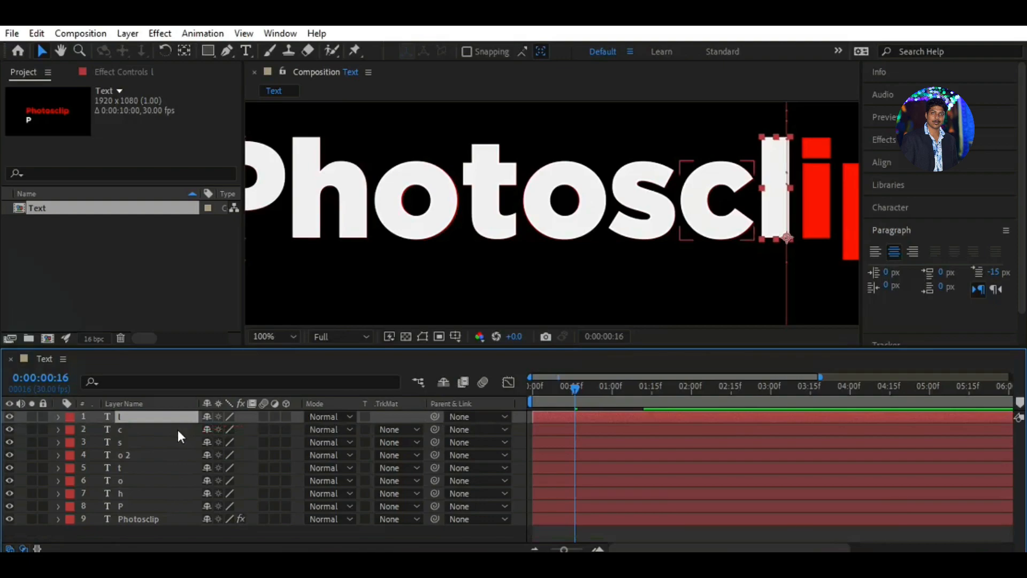
key(ctrl+d)
key(ctrl+t)
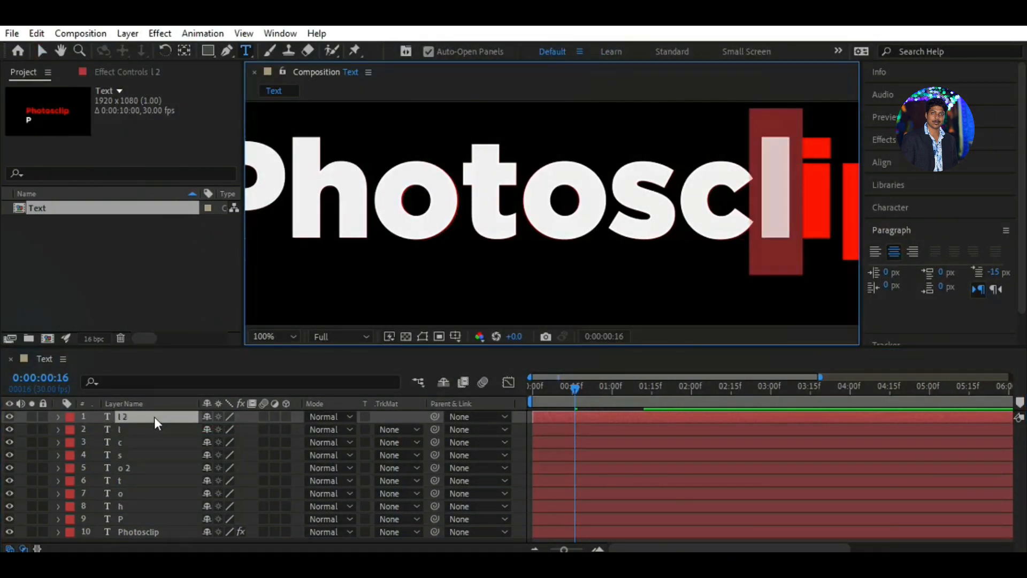
Step: Shift all of the i layer's Position keyframes horizontally onto the red i and set its first-line indent to -20 px
key(v)
key(p)
drag(210, 431, 679, 434)
drag(995, 272, 986, 272)
Step: Collapse and duplicate the i layer, and change the duplicate's text to a lowercase p
click(58, 416)
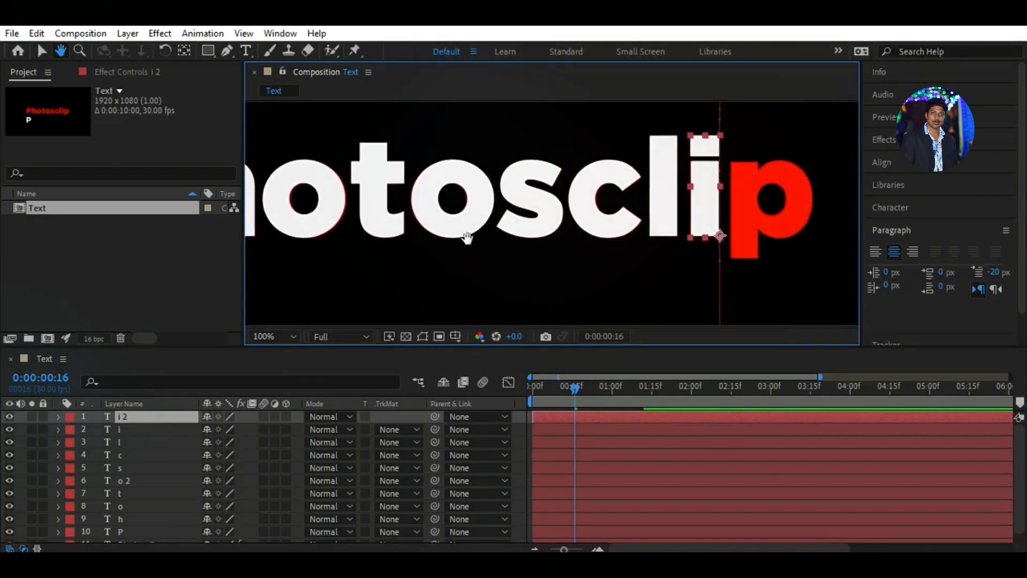
key(ctrl+t)
key(v)
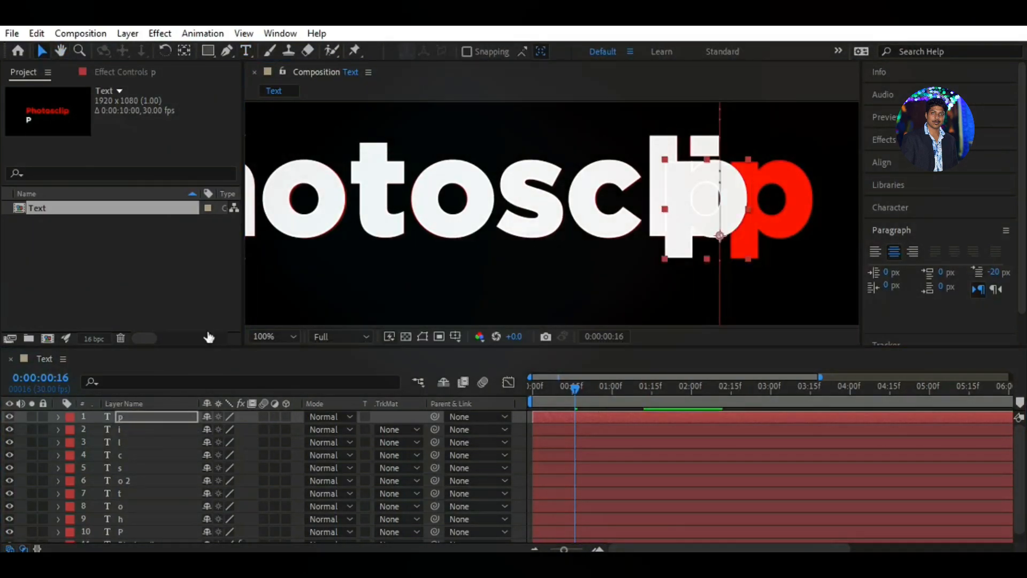
Step: Shift all of the p layer's Position keyframes onto the red p at X 1406.2 and set its first-line indent to -23 px
key(p)
key(shift+Right)
key(shift+Right)
key(shift+Right)
key(shift+Right)
key(shift+Right)
key(shift+Right)
key(shift+Right)
key(shift+Right)
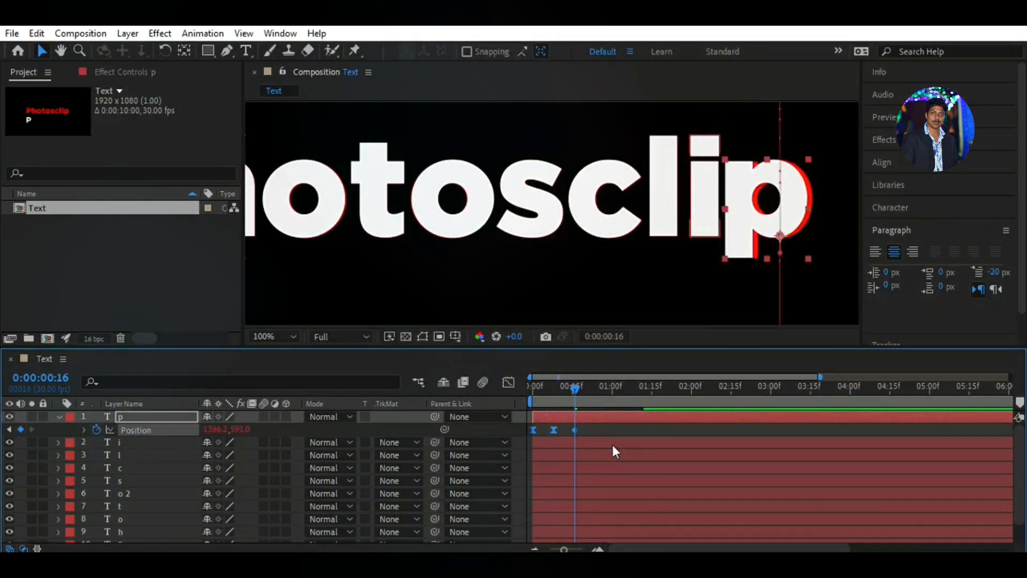
drag(992, 272, 985, 272)
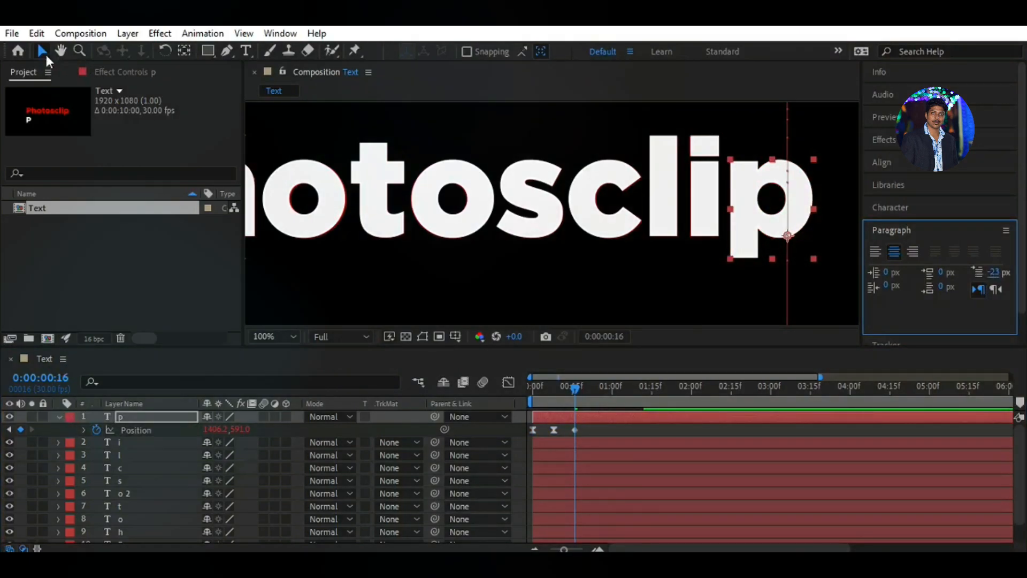
key(p)
Step: View the composition at 50% and preview the white letters' bounce animation from the start
click(274, 336)
click(278, 217)
drag(183, 347, 190, 325)
click(149, 535)
drag(560, 367, 530, 368)
key(space)
drag(688, 388, 634, 381)
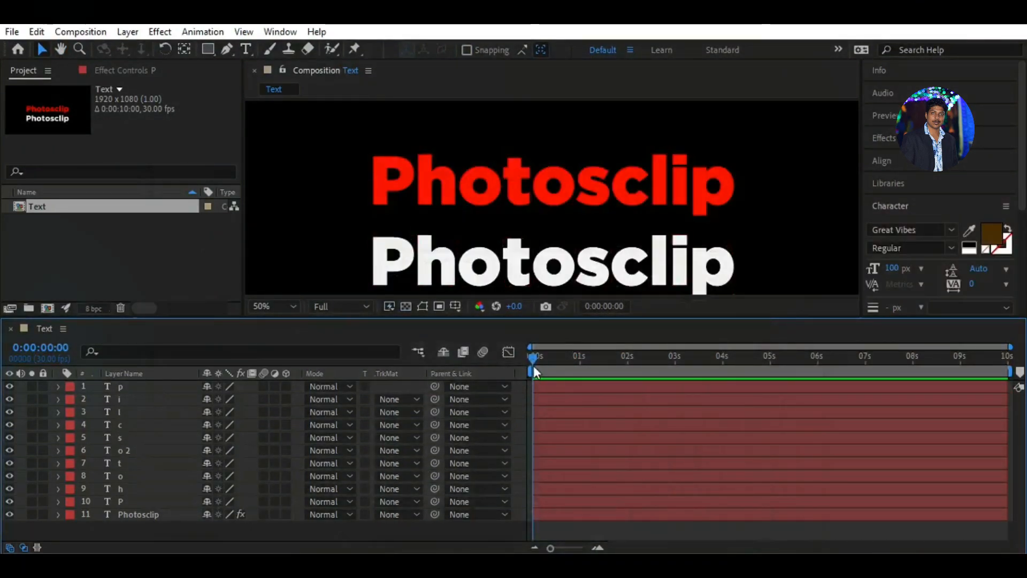
Step: Shift all ten white letter layers to start at frame 2 and hide the red Photosclip layer
drag(551, 548, 584, 548)
drag(532, 355, 607, 357)
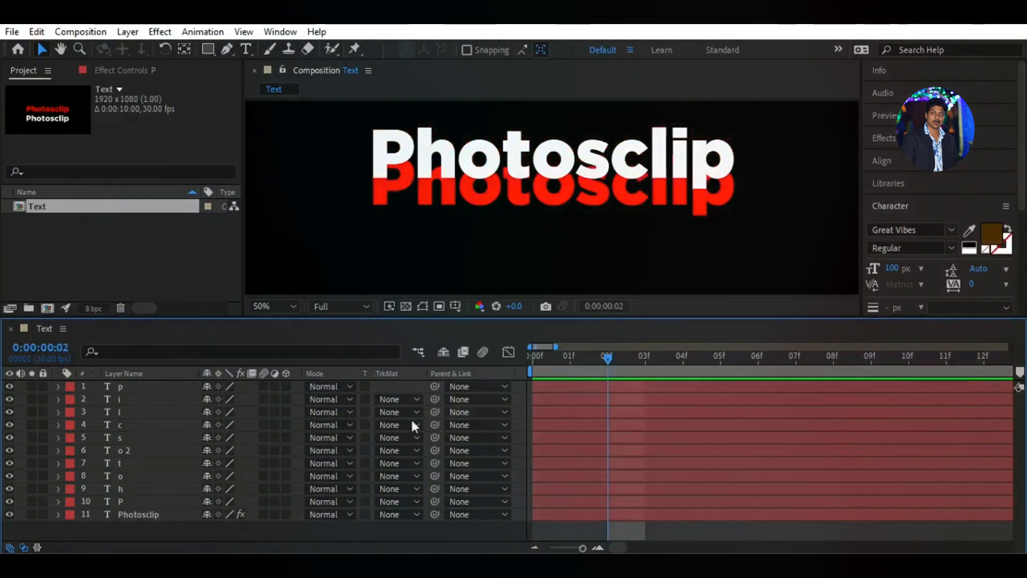
click(146, 501)
shift+click(165, 386)
drag(566, 390, 633, 390)
Step: Shift the h layer in time so it starts at frame 4
key(Page_Down)
key(Page_Down)
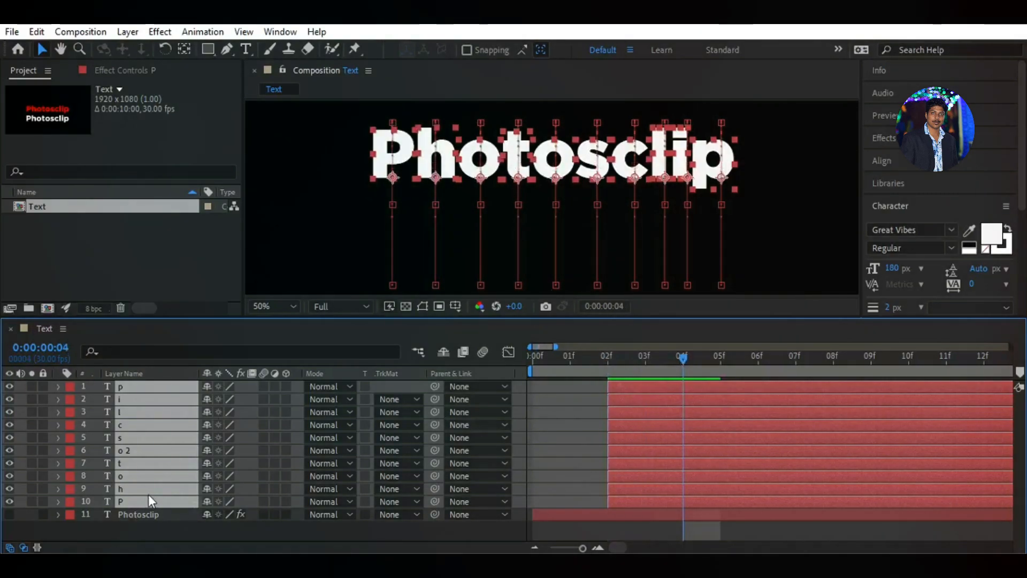
click(349, 531)
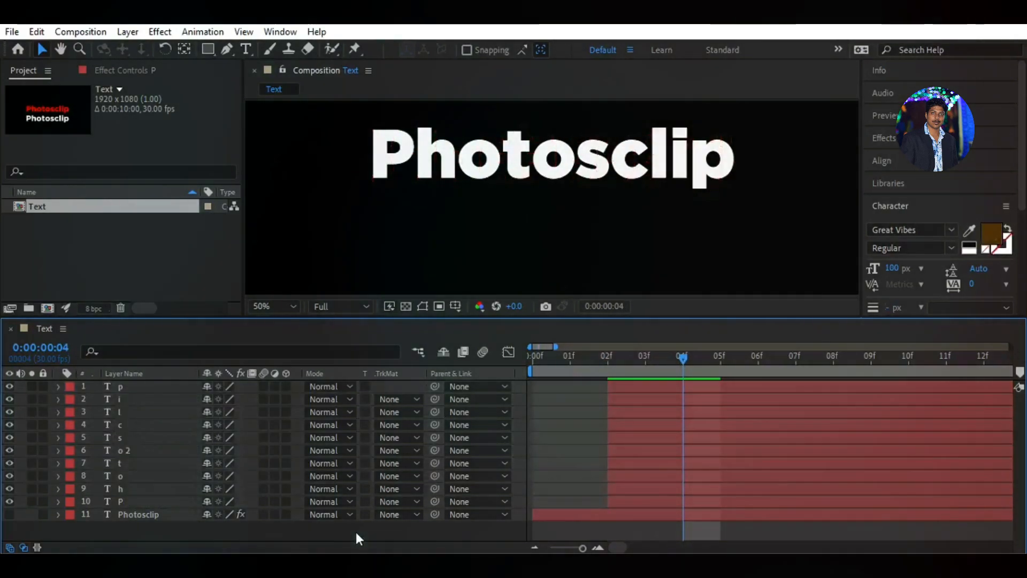
click(275, 306)
click(282, 49)
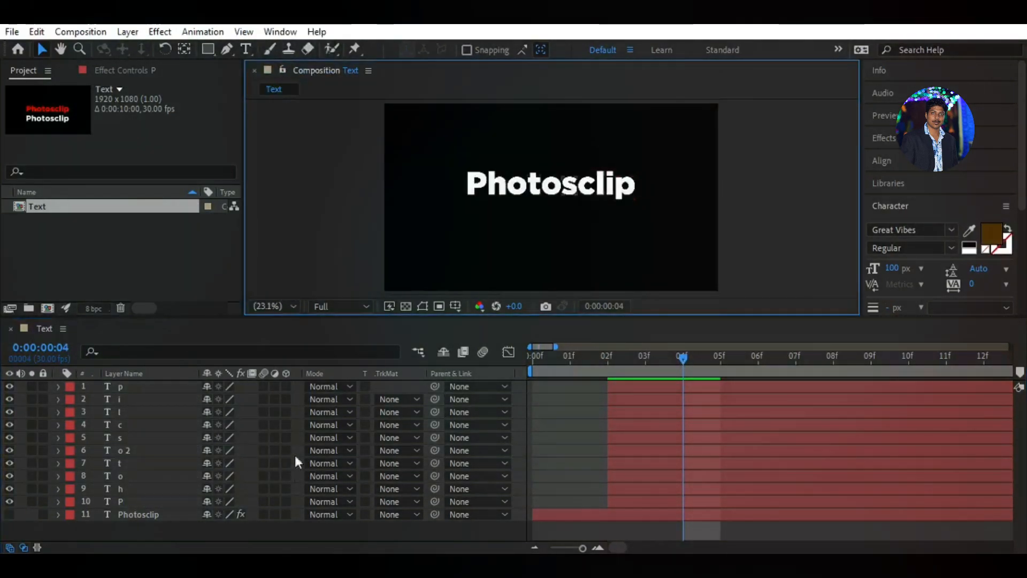
click(348, 535)
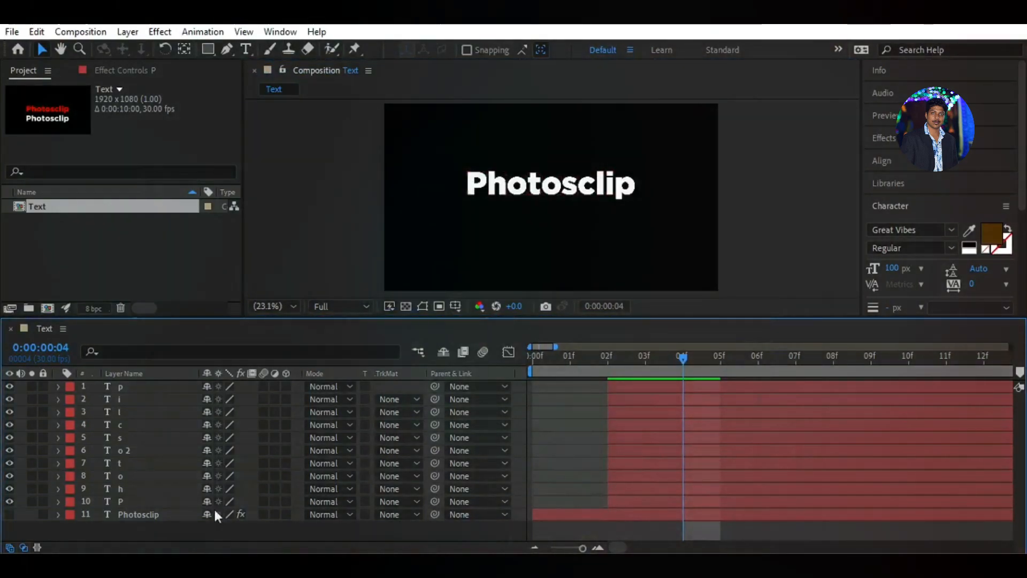
click(213, 490)
drag(654, 487, 712, 485)
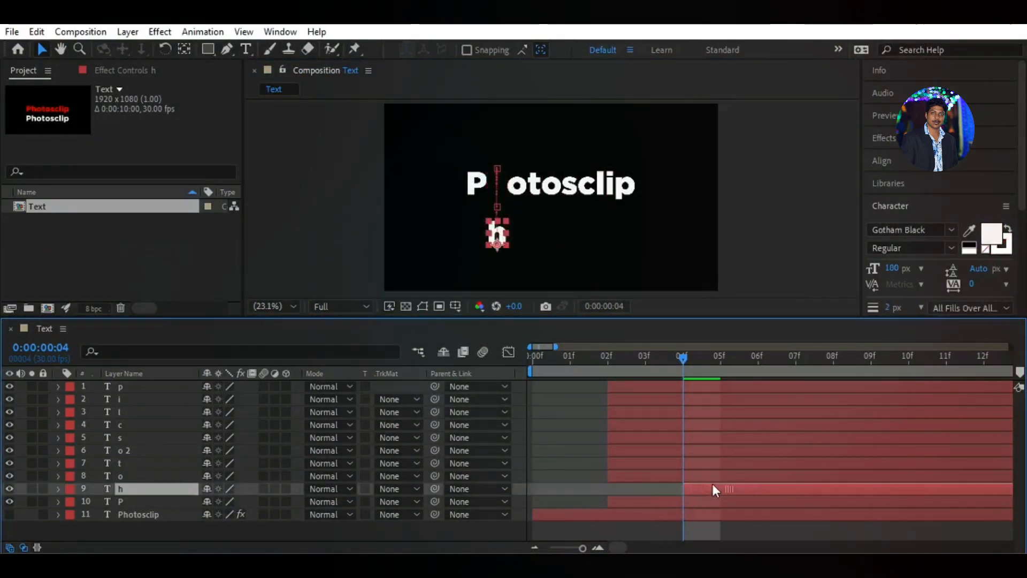
Step: Shift the first o layer to start at frame 6 and the t layer to start at frame 8
drag(686, 356, 756, 362)
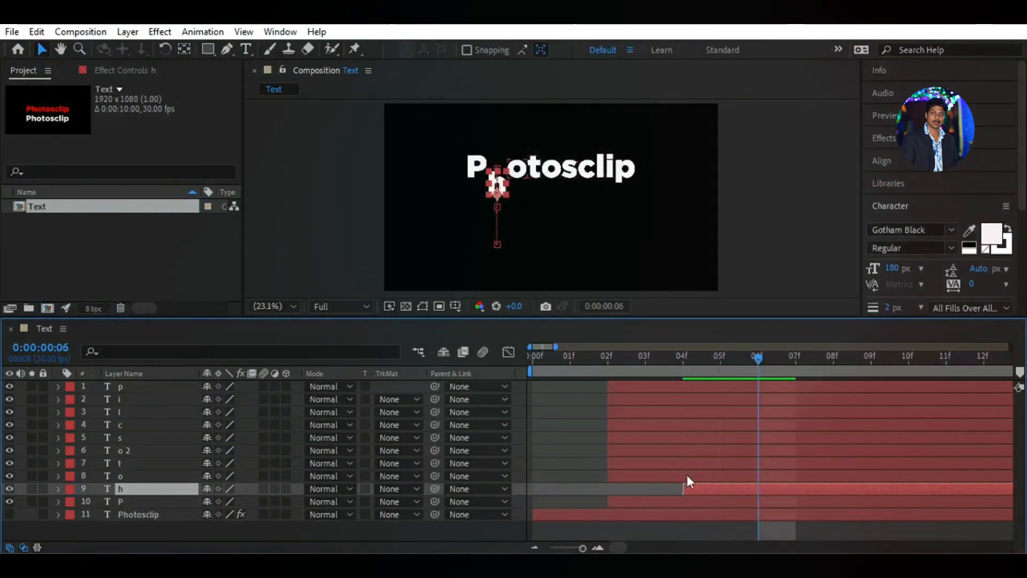
double_click(654, 475)
drag(759, 476, 830, 469)
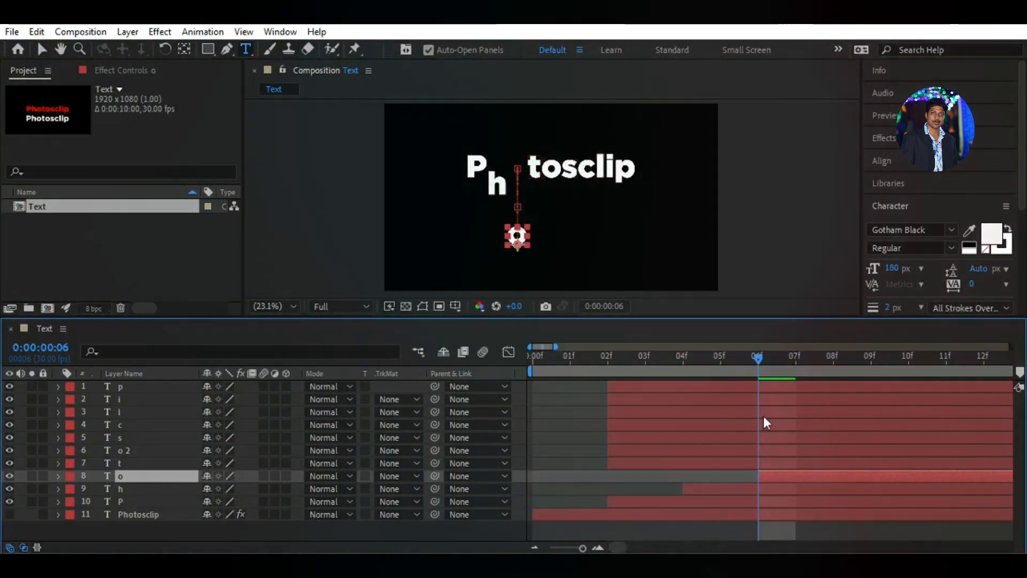
drag(680, 464, 842, 463)
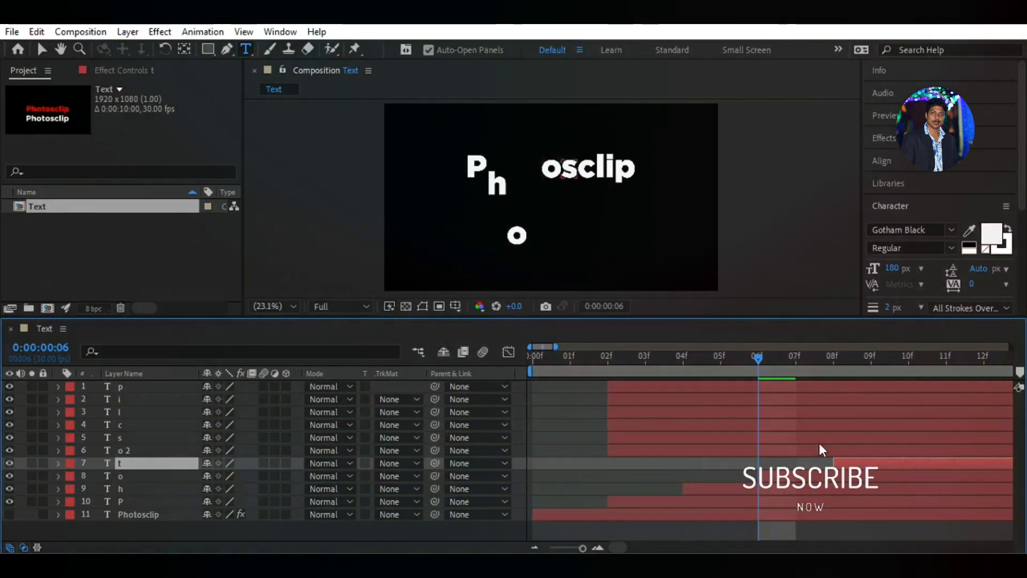
Step: Shift the o 2 layer to start at frame 10 and the s layer to start at frame 12
drag(683, 444, 969, 448)
drag(618, 547, 621, 548)
drag(586, 435, 891, 431)
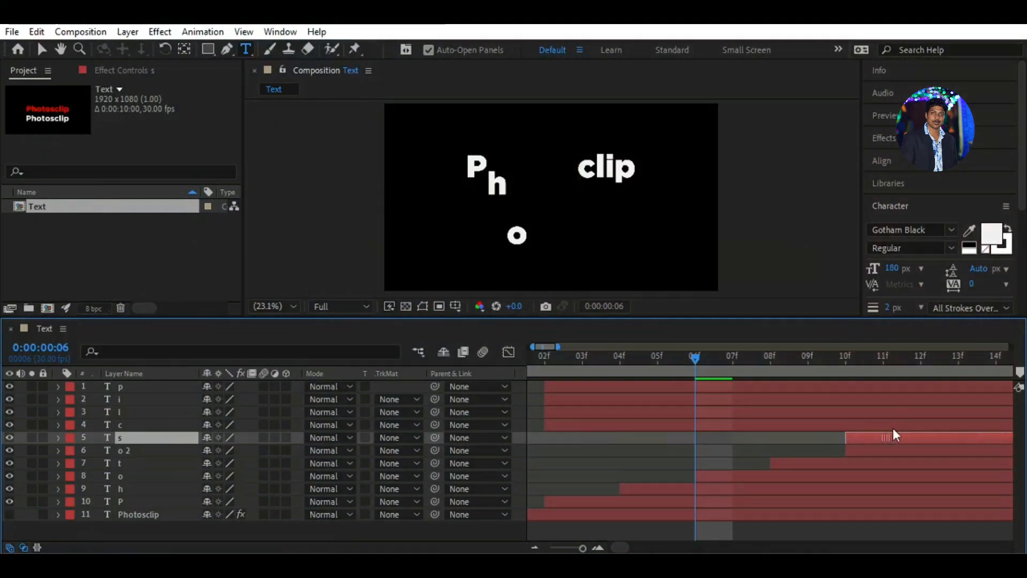
Step: Shift the c layer to start at frame 14 and the l layer to start at frame 16
drag(573, 423, 973, 420)
drag(583, 412, 935, 412)
scroll(743, 412, right, 4)
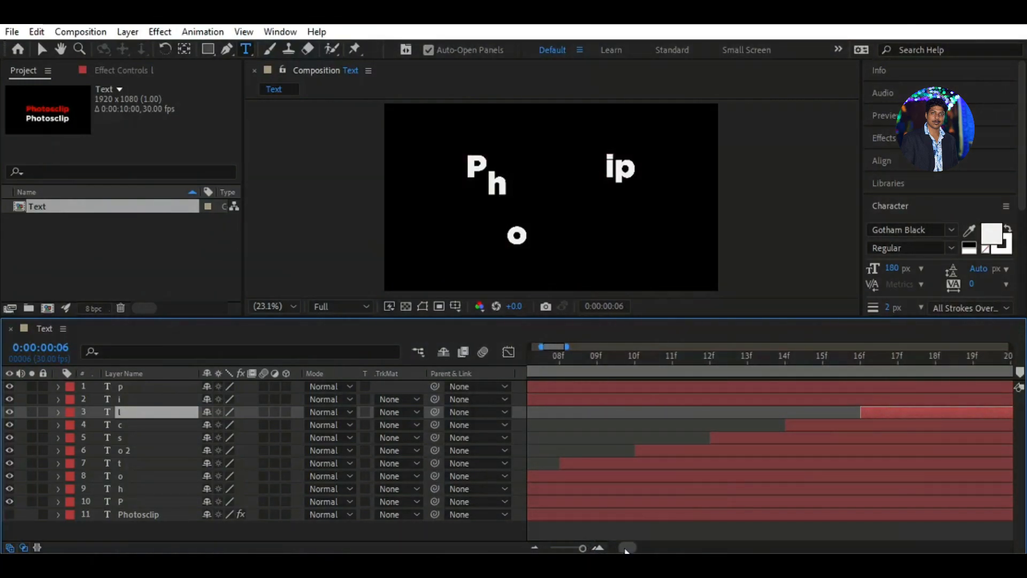
Step: Shift the i layer to start at frame 18 and the lowercase p layer to start at frame 20
drag(626, 550, 619, 546)
drag(589, 396, 881, 392)
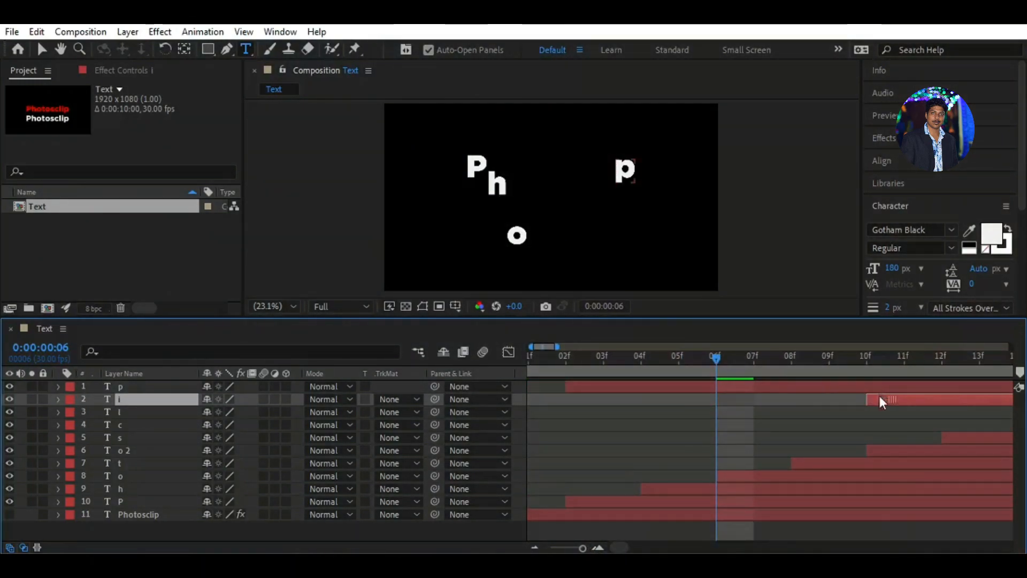
drag(619, 550, 630, 548)
drag(680, 397, 883, 393)
drag(630, 550, 622, 548)
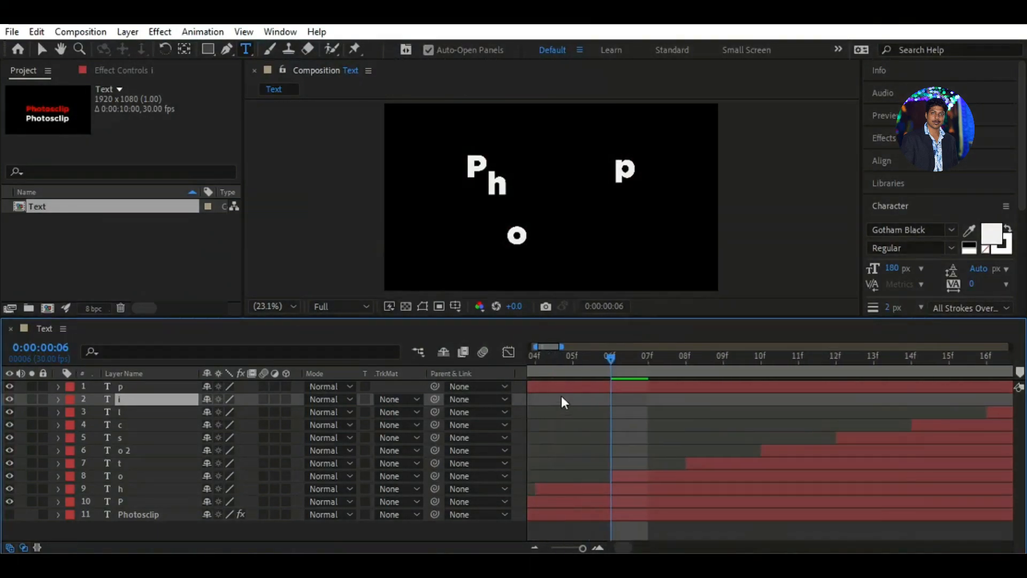
drag(560, 384, 970, 381)
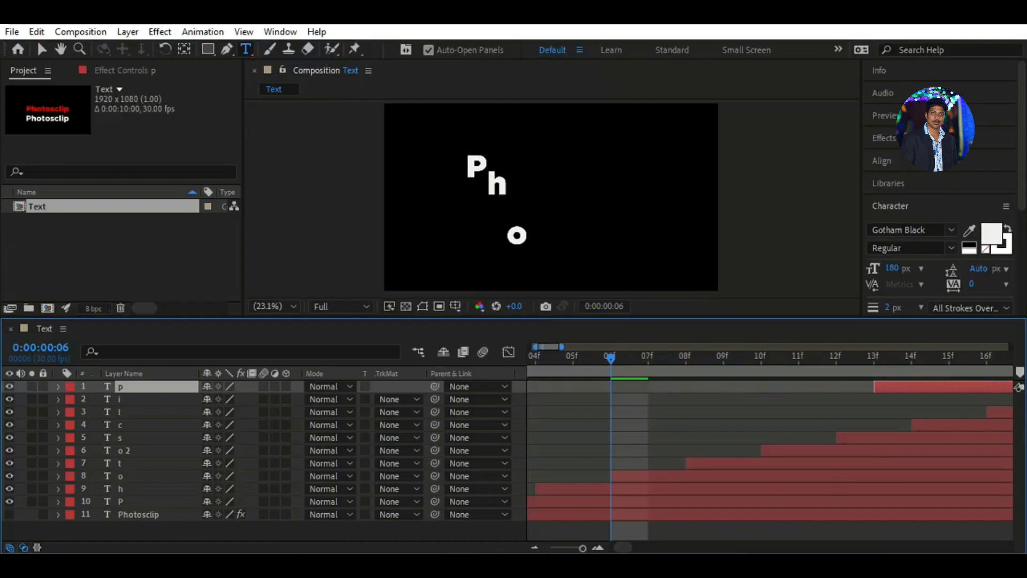
mouse_move(627, 549)
mouse_down()
mouse_move(655, 550)
mouse_move(640, 550)
mouse_up()
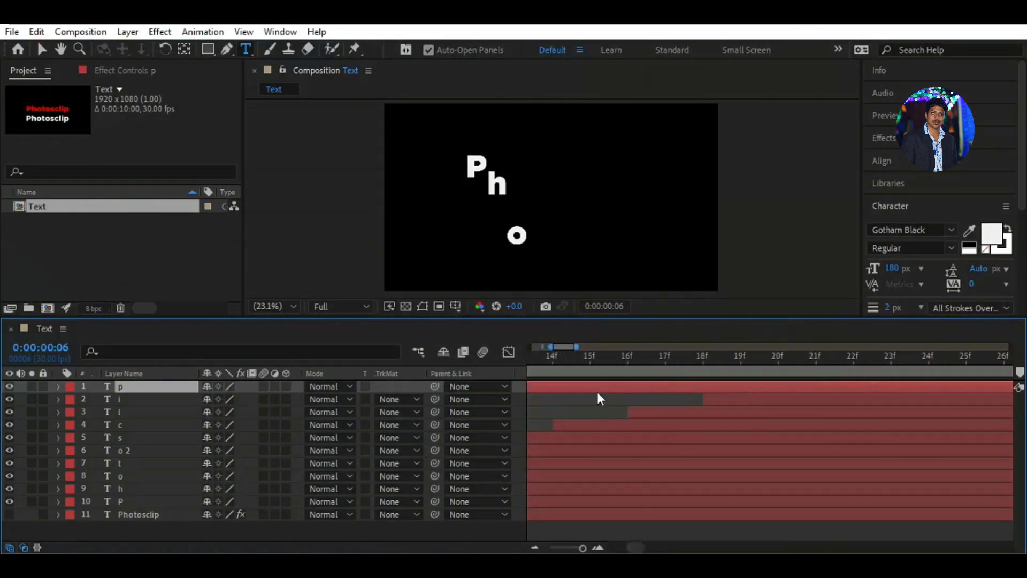
drag(640, 387, 856, 384)
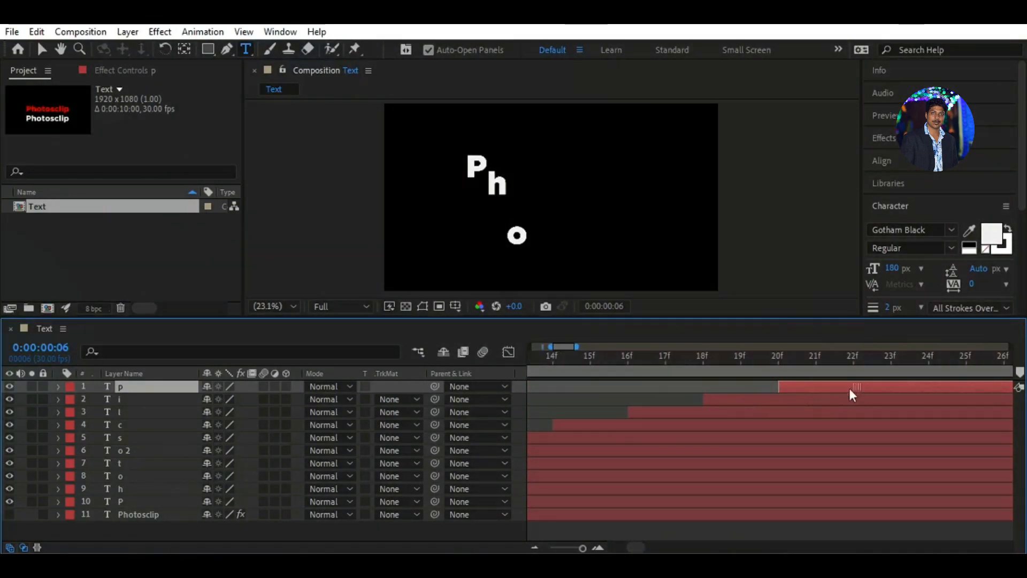
Step: Show the full composition timeline and scrub through the staggered letter animation from the start
drag(583, 549, 551, 549)
click(346, 530)
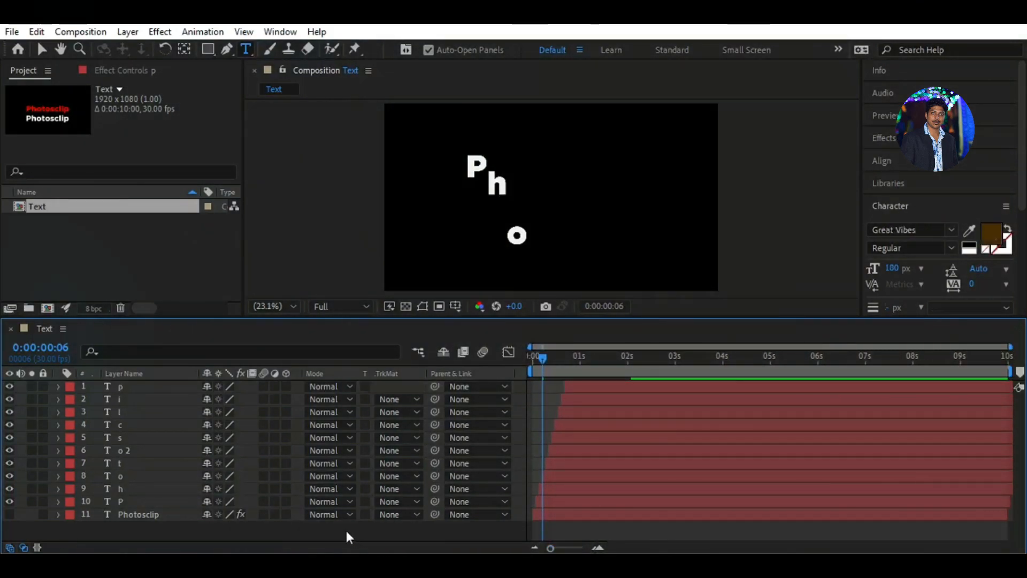
key(Home)
drag(532, 359, 583, 363)
key(Home)
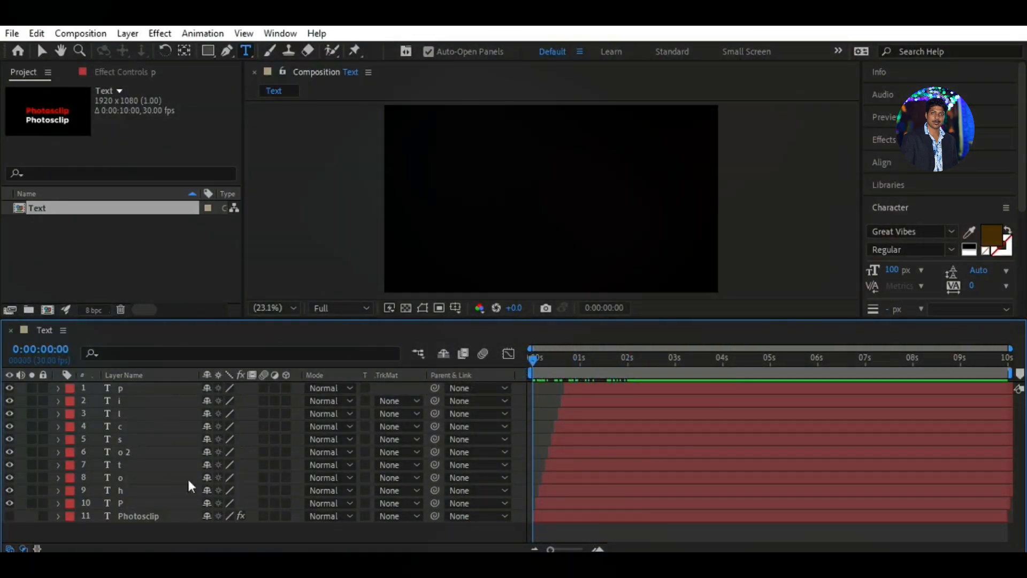
Step: Duplicate the Text composition in the project, keeping the copy out of the Text timeline
click(91, 210)
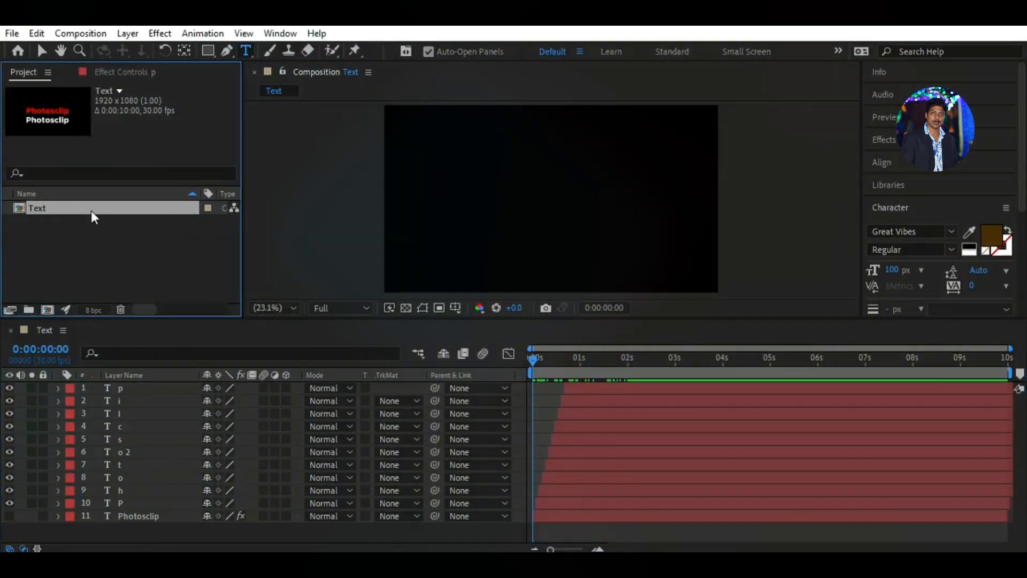
key(ctrl+d)
click(165, 529)
click(90, 210)
click(173, 533)
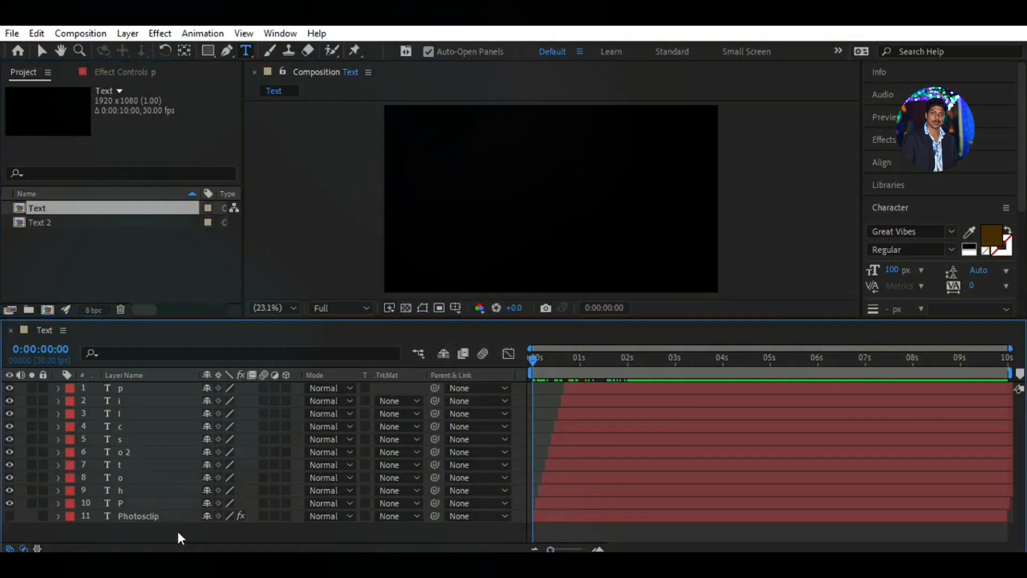
drag(71, 223, 77, 208)
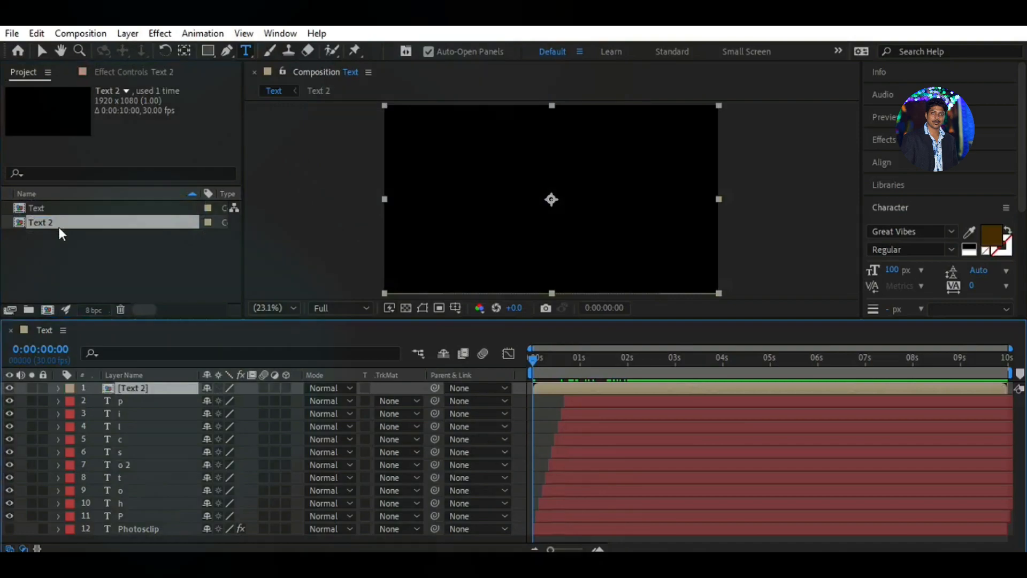
key(Delete)
Step: Add a new null object to the Text composition
right_click(209, 525)
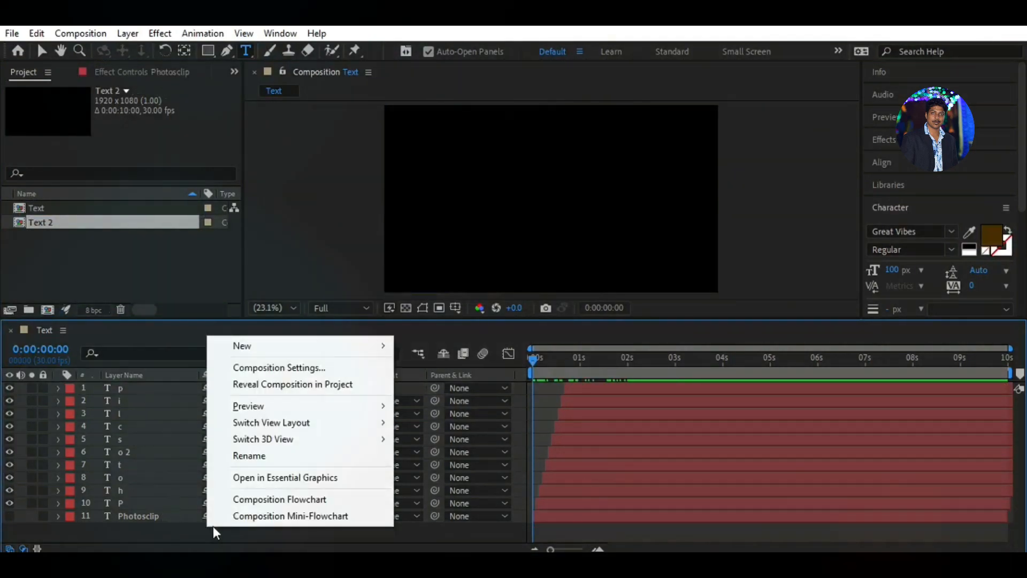
mouse_move(290, 349)
click(439, 434)
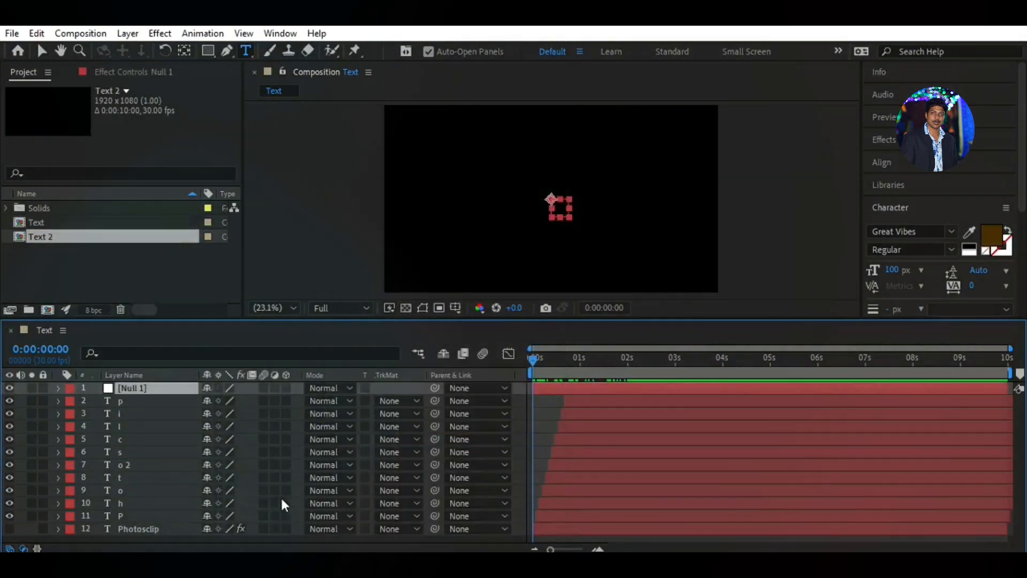
Step: Parent all ten white letter layers to the Null 1 layer
drag(368, 319, 374, 298)
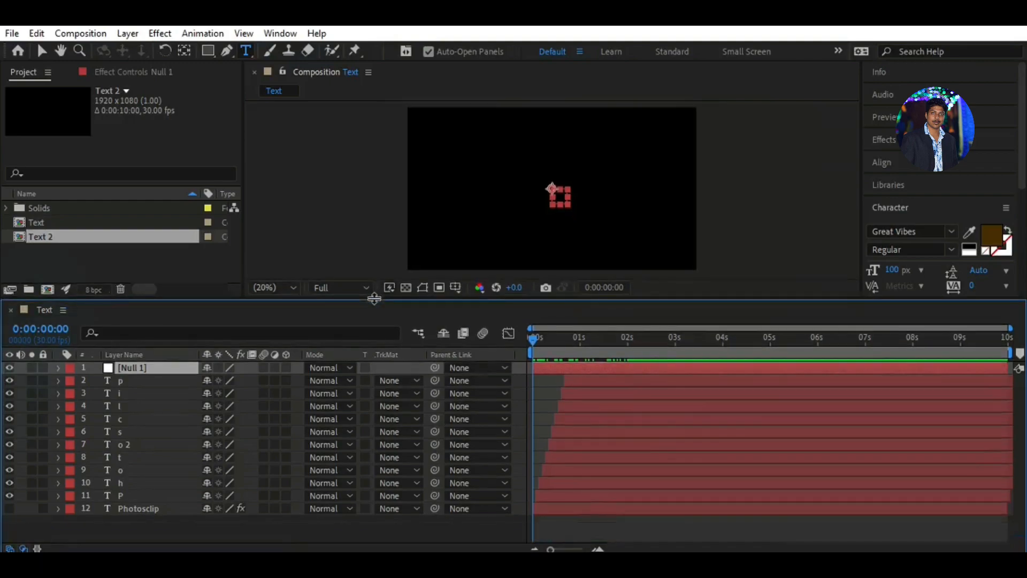
click(175, 522)
click(139, 378)
shift+click(137, 496)
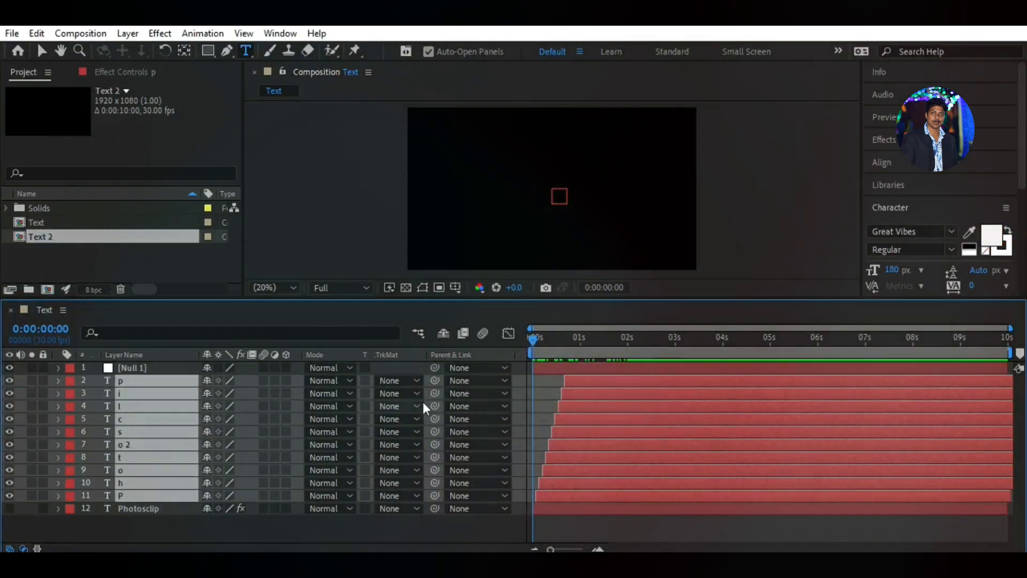
drag(384, 377, 169, 368)
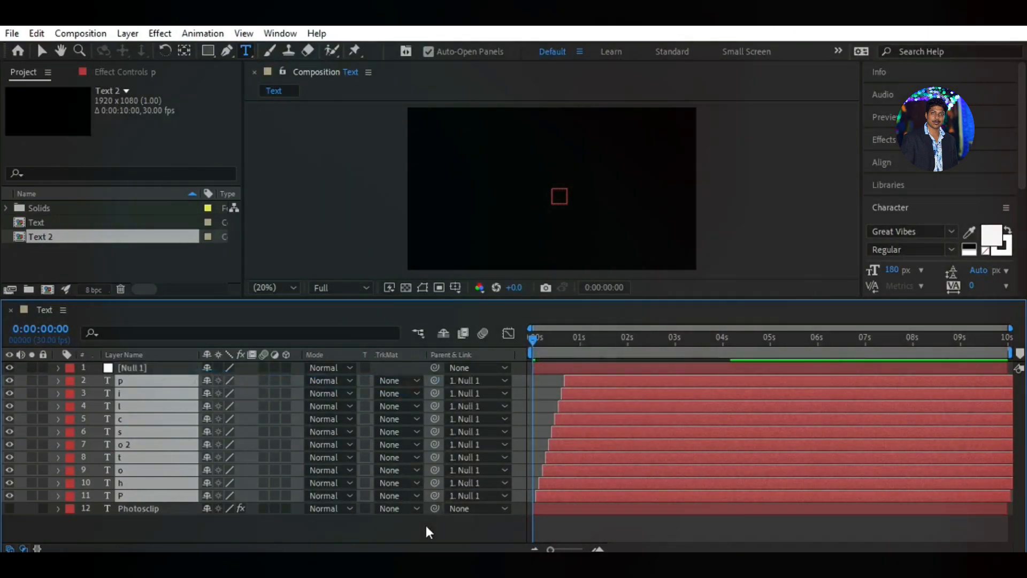
Step: Add Position and Scale keyframes to Null 1 at 0:00:02:13, keeping both properties displayed
click(425, 522)
drag(530, 336, 494, 348)
click(177, 368)
key(s)
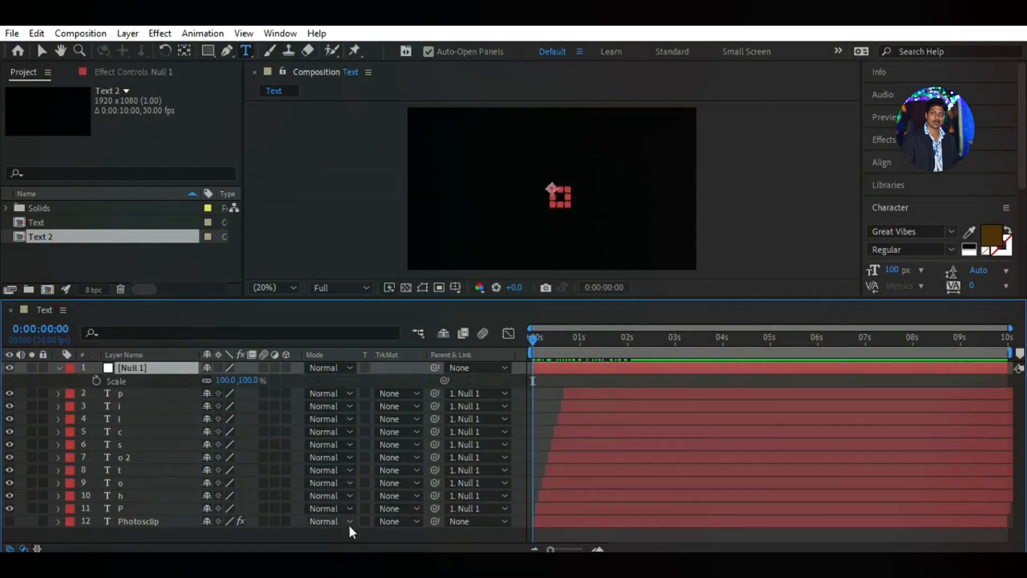
click(309, 538)
drag(537, 338, 648, 341)
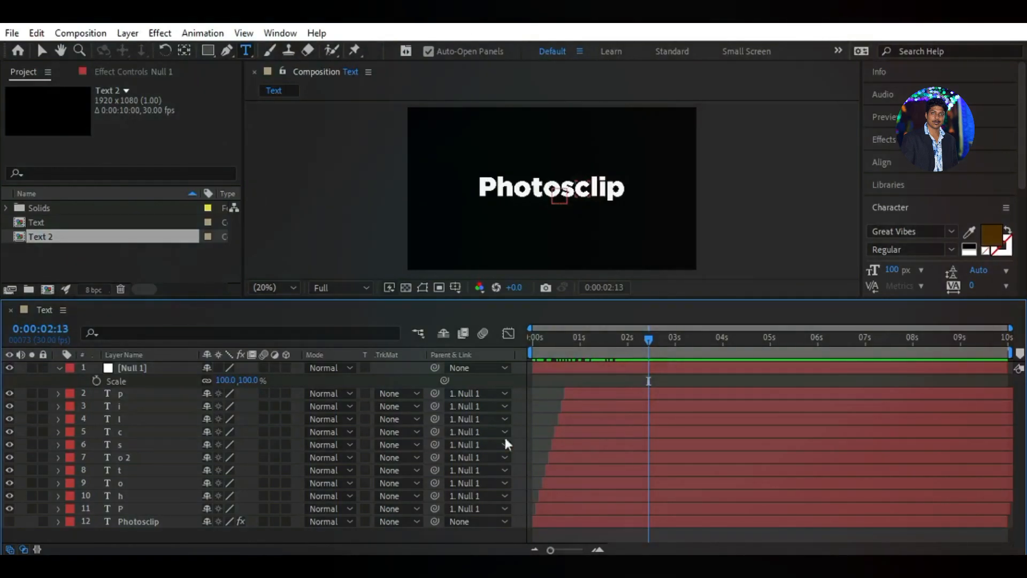
click(96, 379)
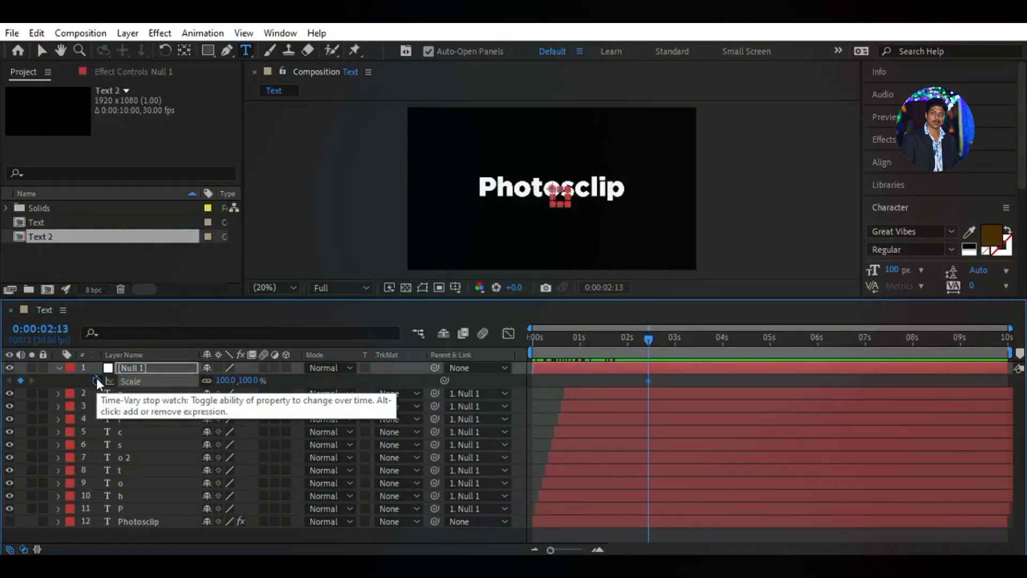
key(p)
click(98, 381)
key(shift+s)
Step: At 0:00:00:04, keyframe Null 1's X position at 973 and its scale at 388%
drag(650, 339, 541, 351)
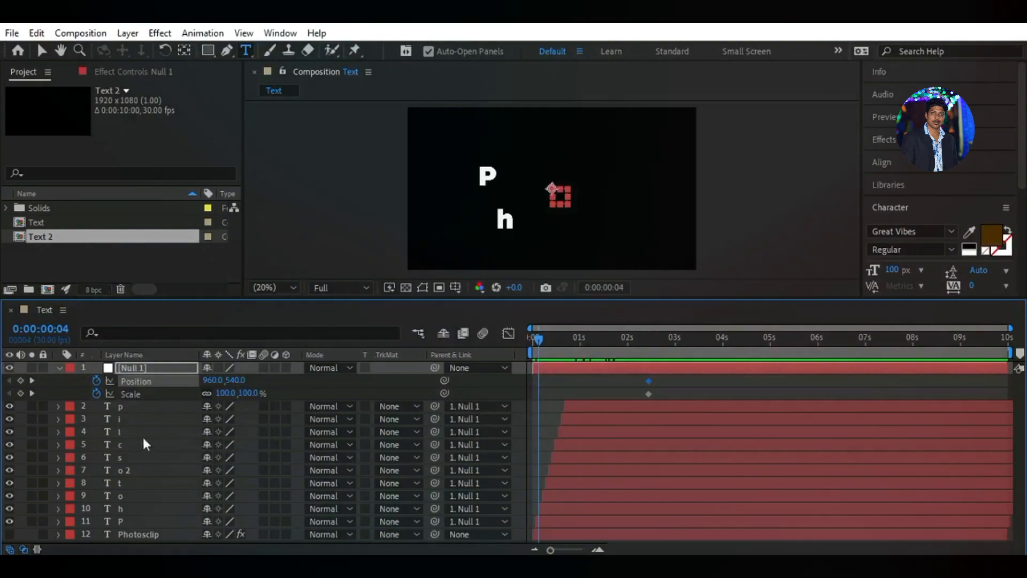
drag(210, 380, 217, 380)
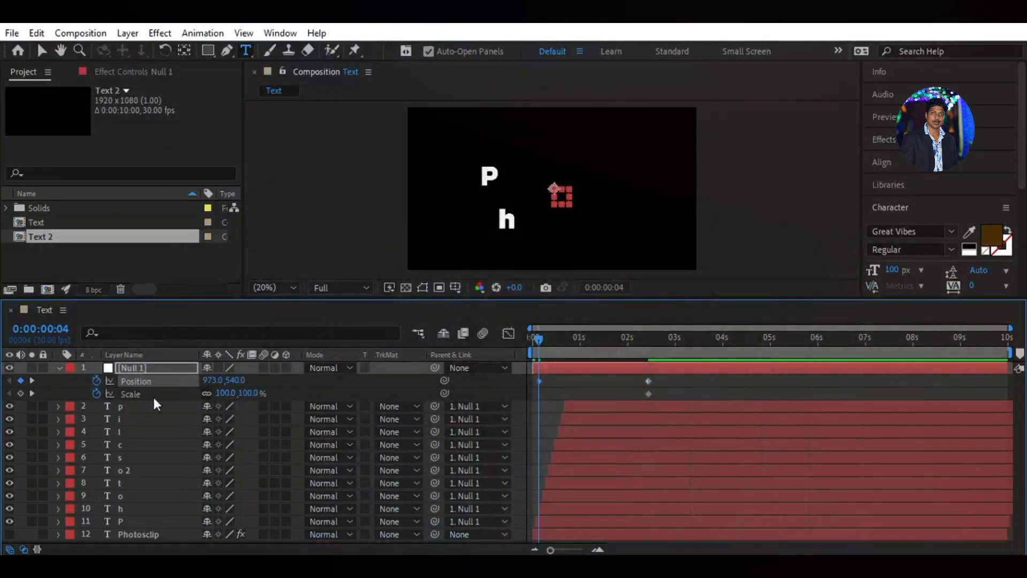
drag(224, 394, 230, 394)
click(229, 393)
text(388)
key(Return)
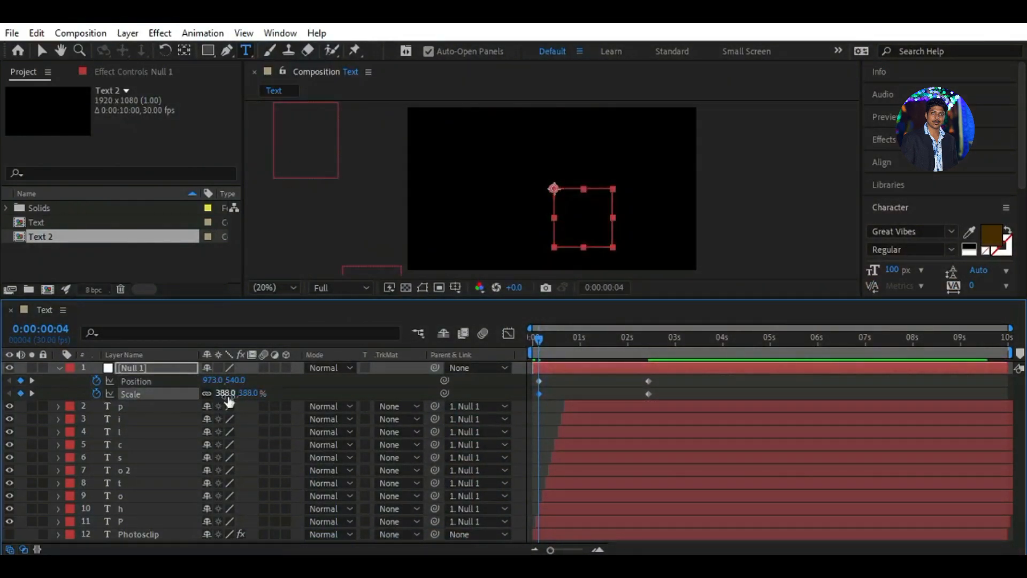
Step: Set Null 1's position at 0:00:00:04 to 2000, 916 and preview the animation
drag(207, 381, 306, 392)
drag(221, 381, 343, 387)
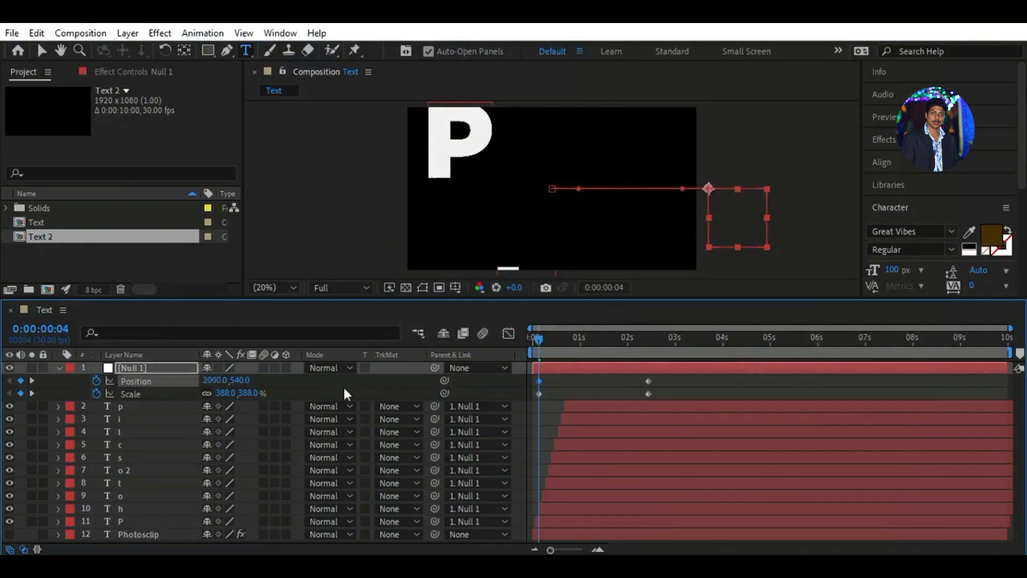
drag(241, 381, 484, 391)
drag(239, 380, 275, 380)
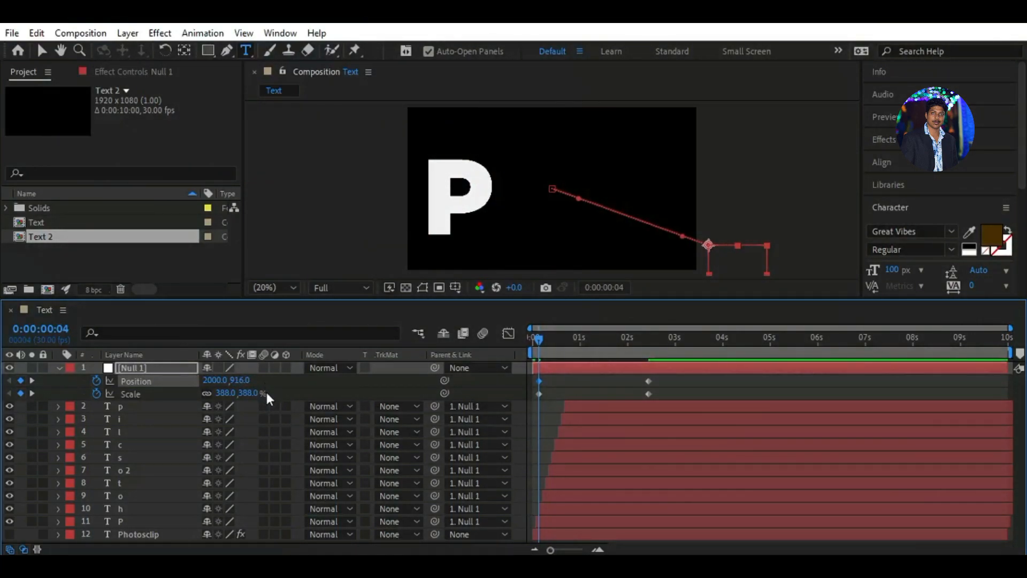
key(space)
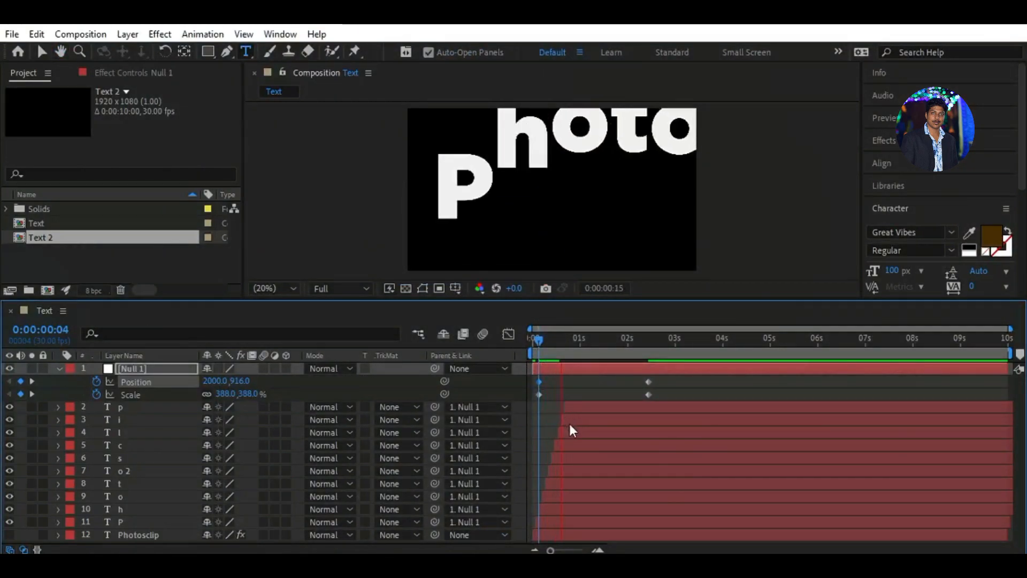
Step: At 0:00:01:04, set Null 1's X position to 7.8
drag(538, 340, 585, 342)
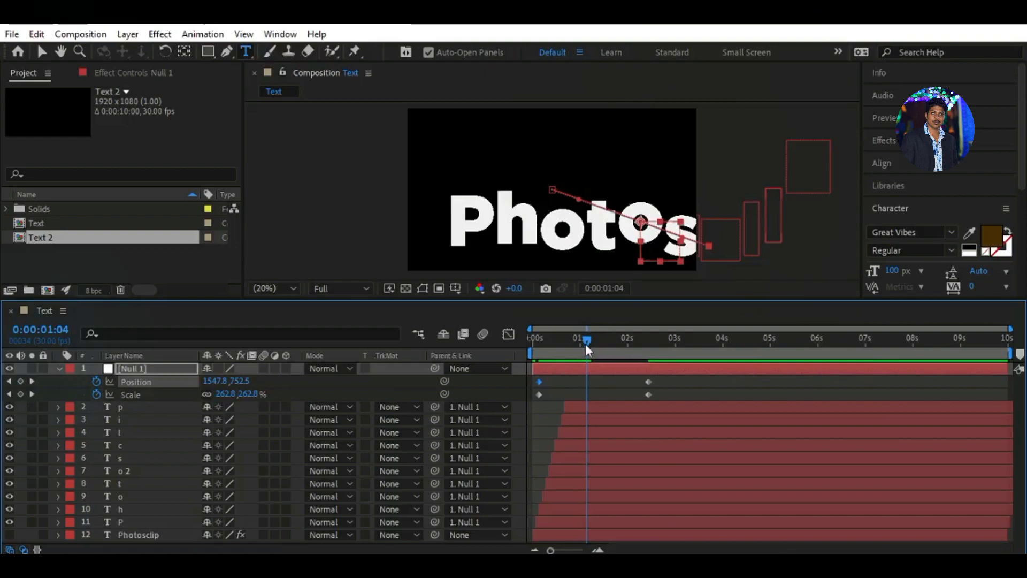
drag(216, 381, 75, 374)
click(212, 381)
text(7.8)
key(Return)
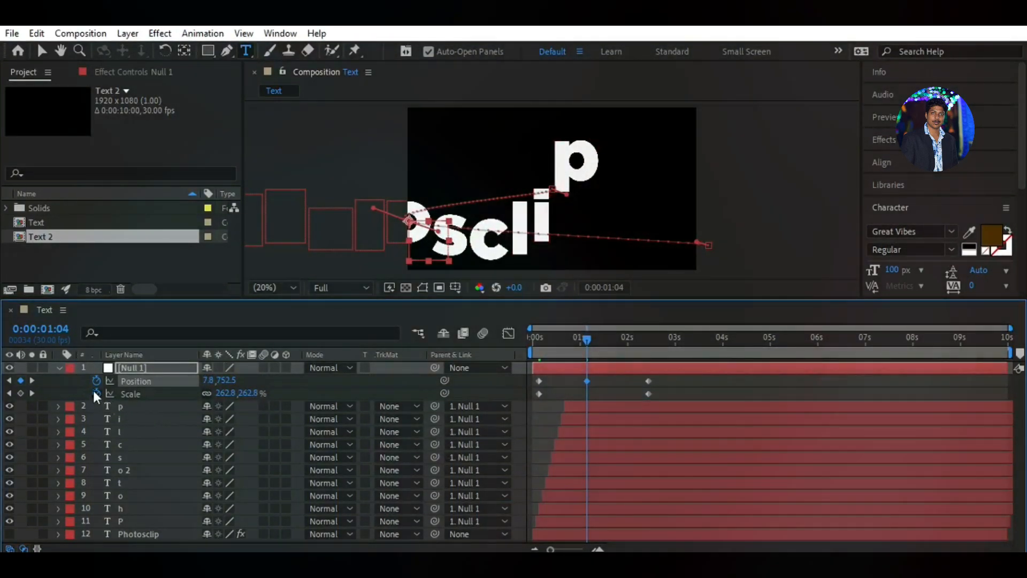
Step: Return to the first position keyframe at 0:00:00:04 and set Null 1's X position to 2231
click(96, 393)
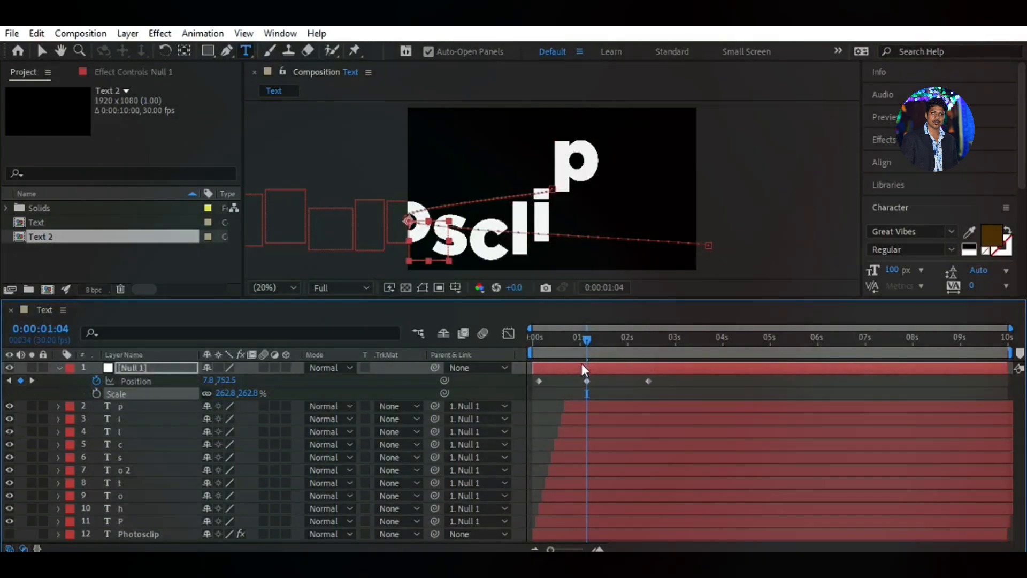
drag(585, 340, 539, 349)
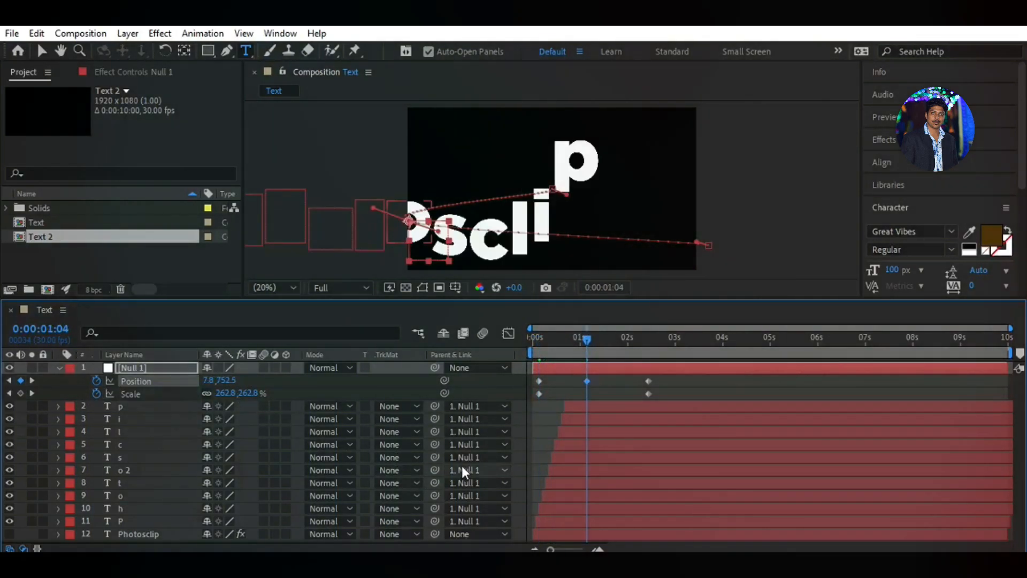
drag(586, 340, 539, 347)
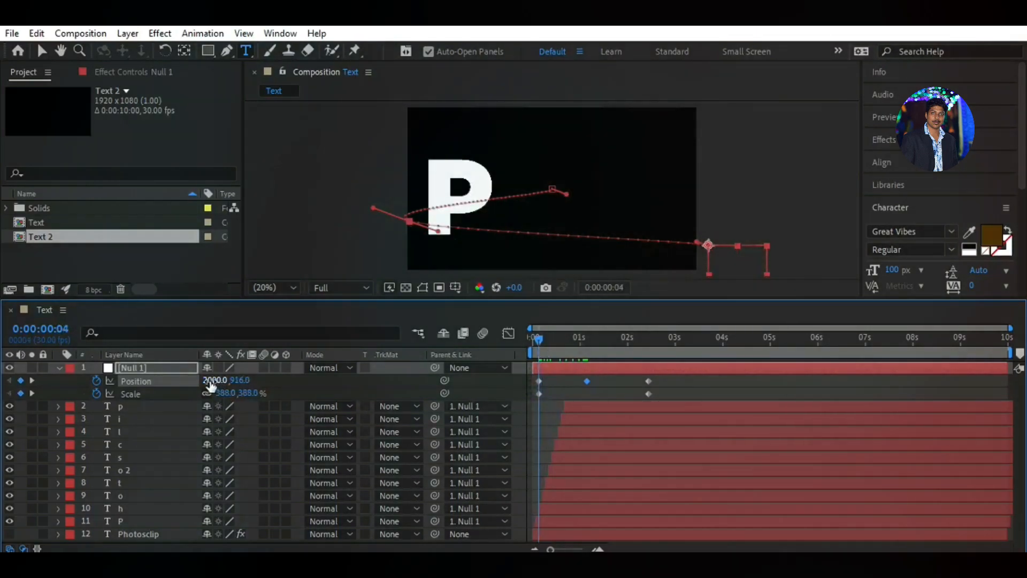
drag(210, 380, 386, 382)
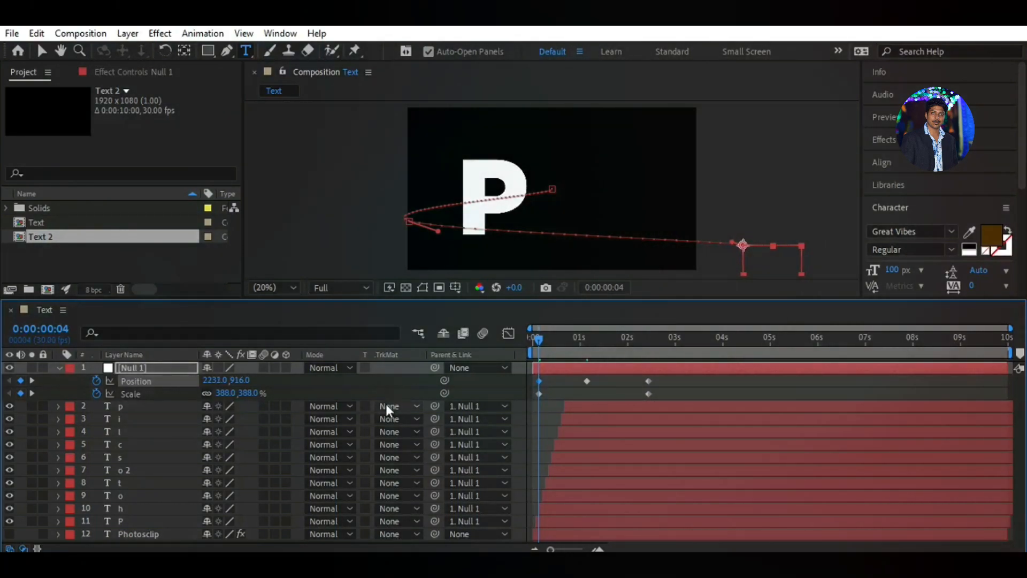
Step: Remove all scale keyframes from Null 1 and set its scale to a constant 406.5%
click(96, 393)
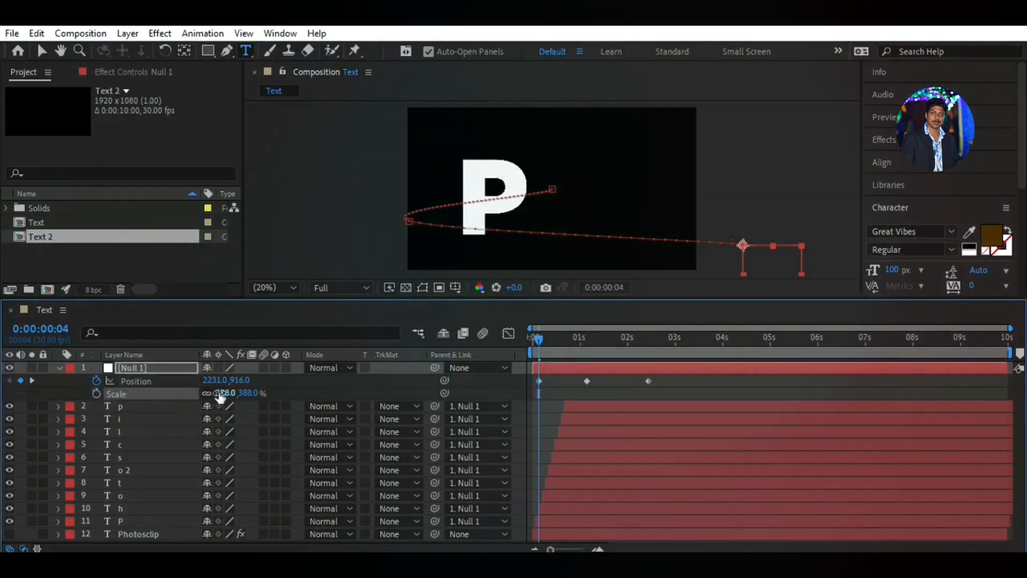
drag(217, 394, 234, 401)
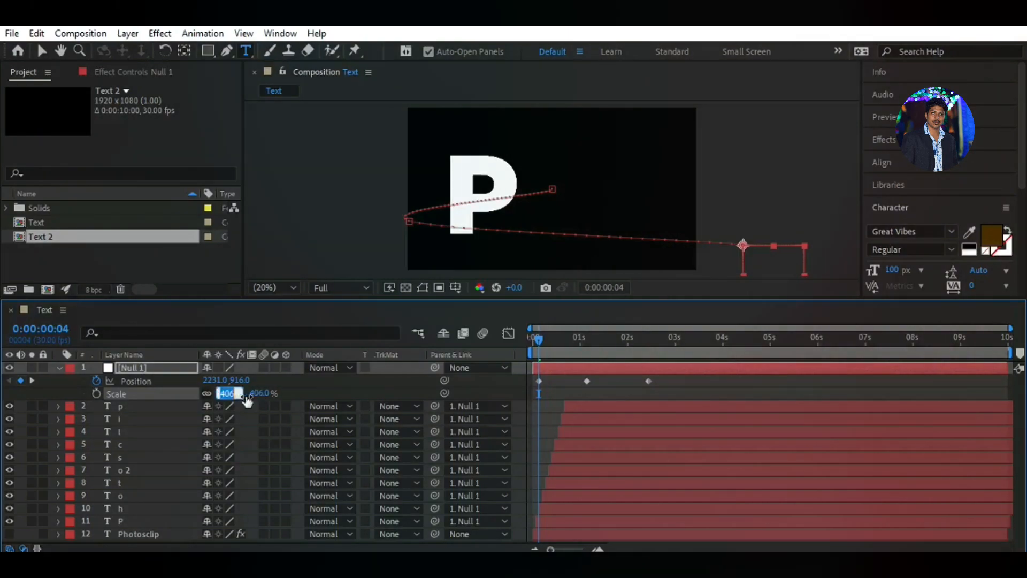
key(Return)
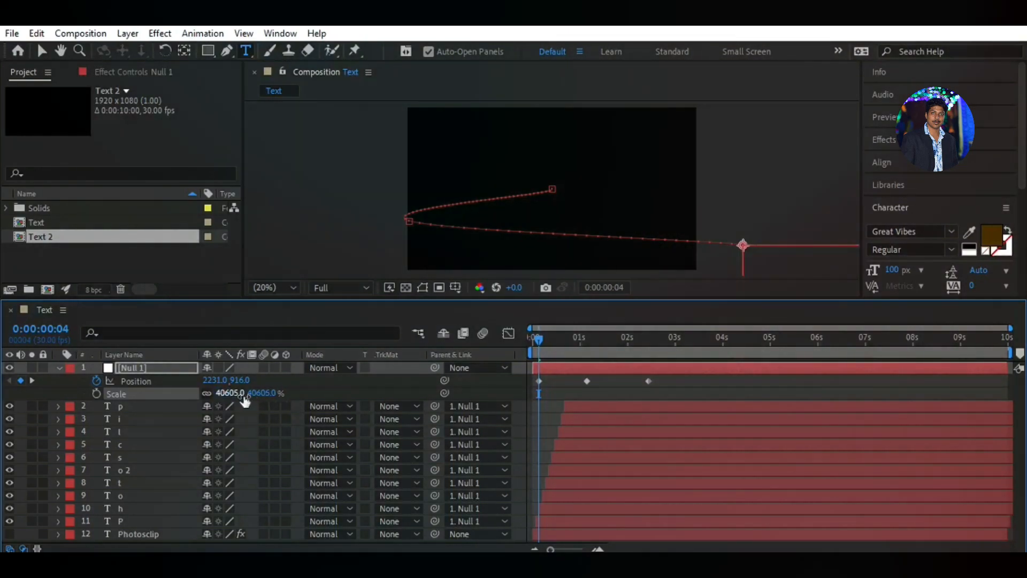
click(230, 393)
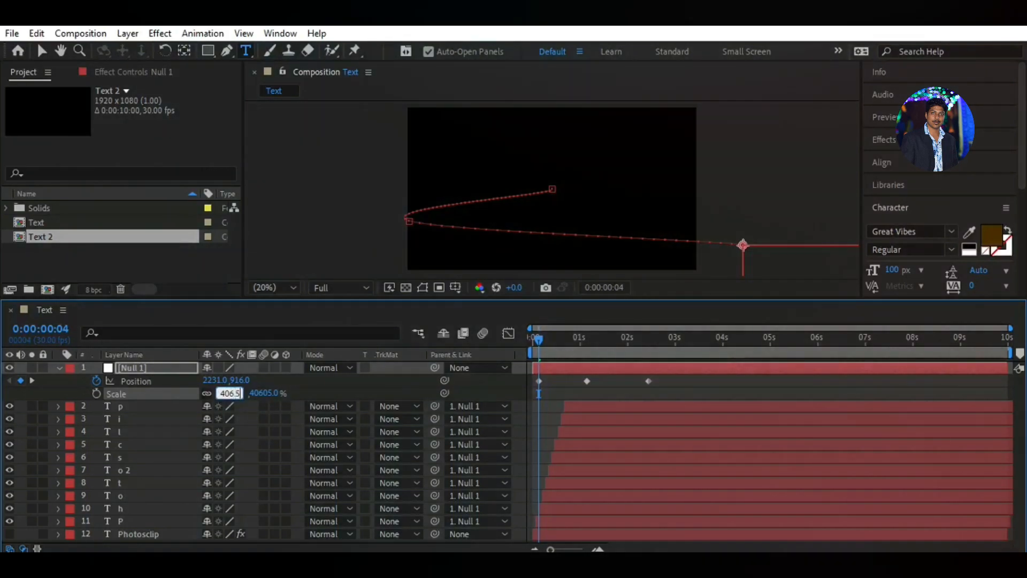
text(406.5)
key(Return)
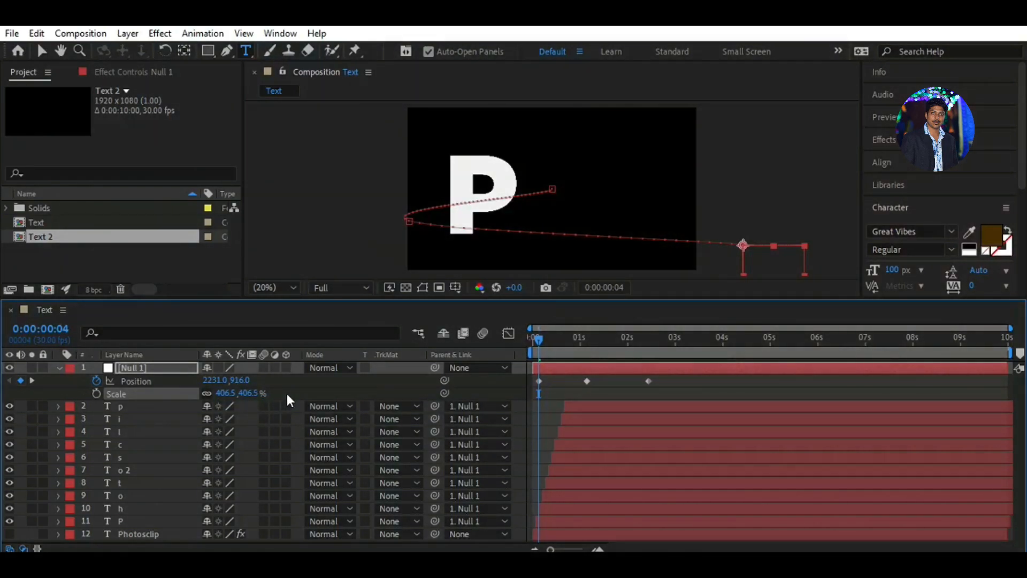
Step: Lower the null's first two position keyframes together, bringing the Y position at 0:00:00:04 to 1439
drag(239, 380, 458, 382)
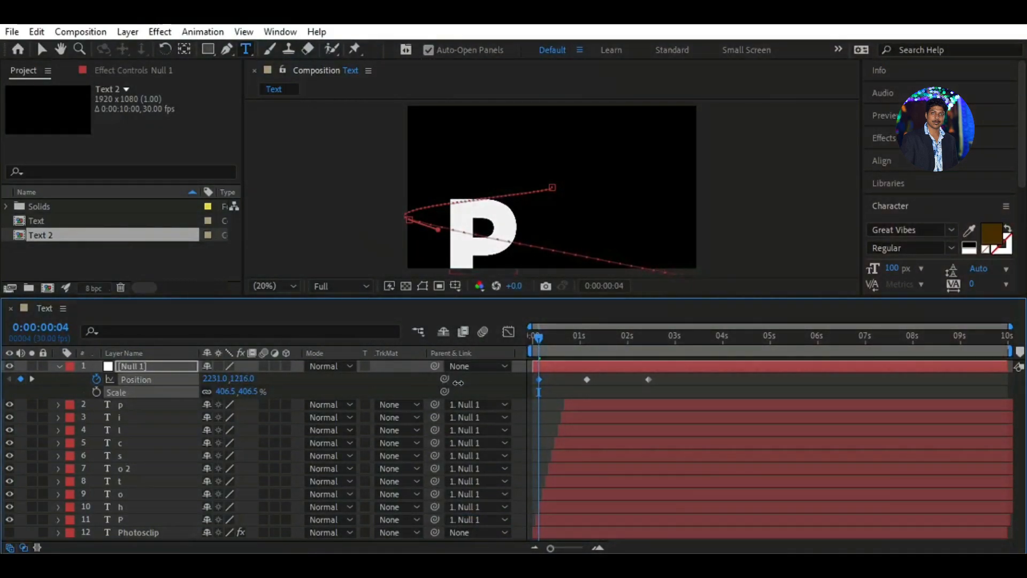
mouse_move(537, 338)
mouse_down()
mouse_move(650, 348)
mouse_move(536, 343)
mouse_up()
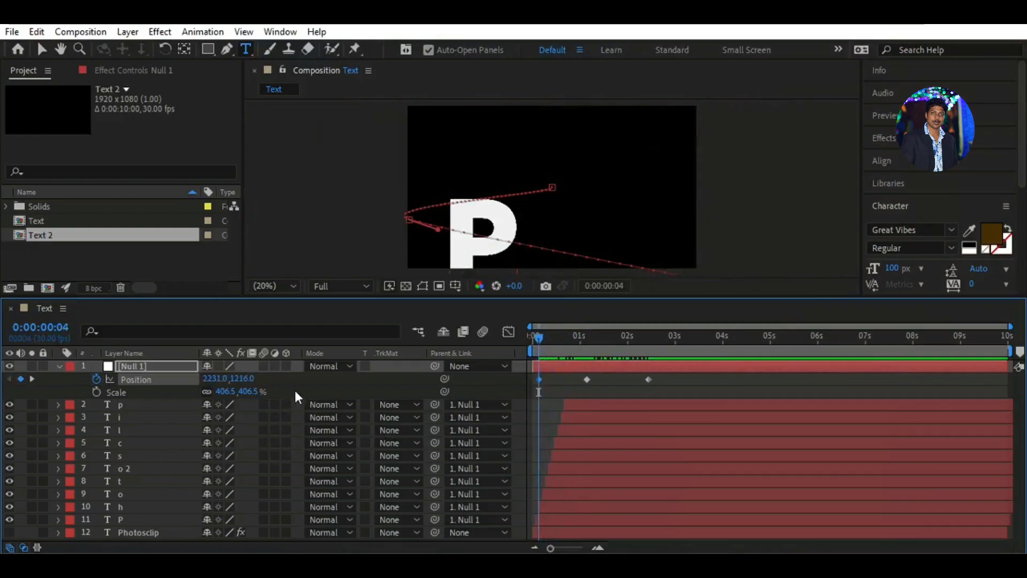
drag(606, 374, 549, 388)
drag(242, 380, 405, 385)
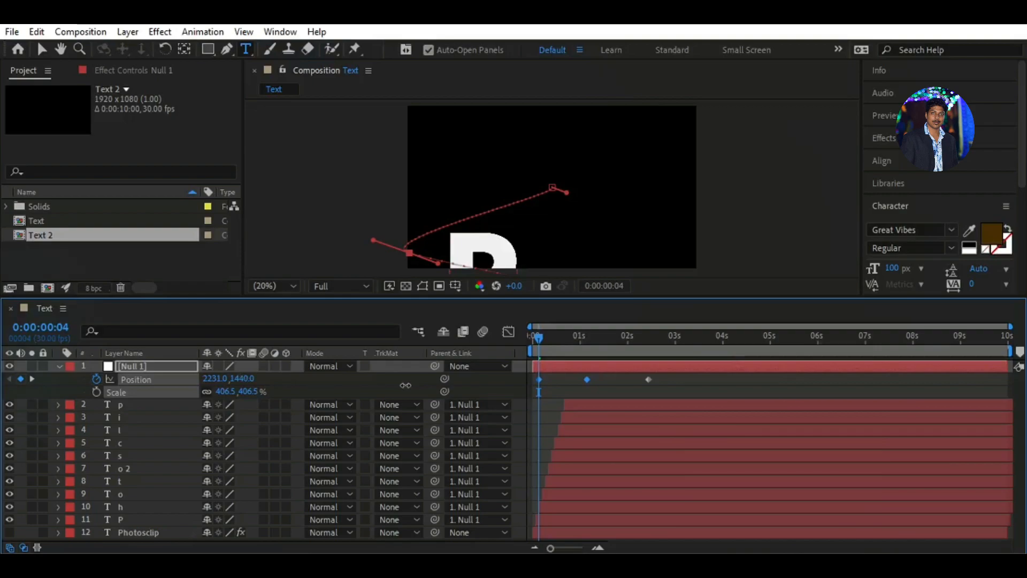
Step: Move Null 1's middle position keyframe earlier to 0:00:00:21
click(533, 336)
drag(529, 335, 569, 341)
drag(587, 380, 566, 381)
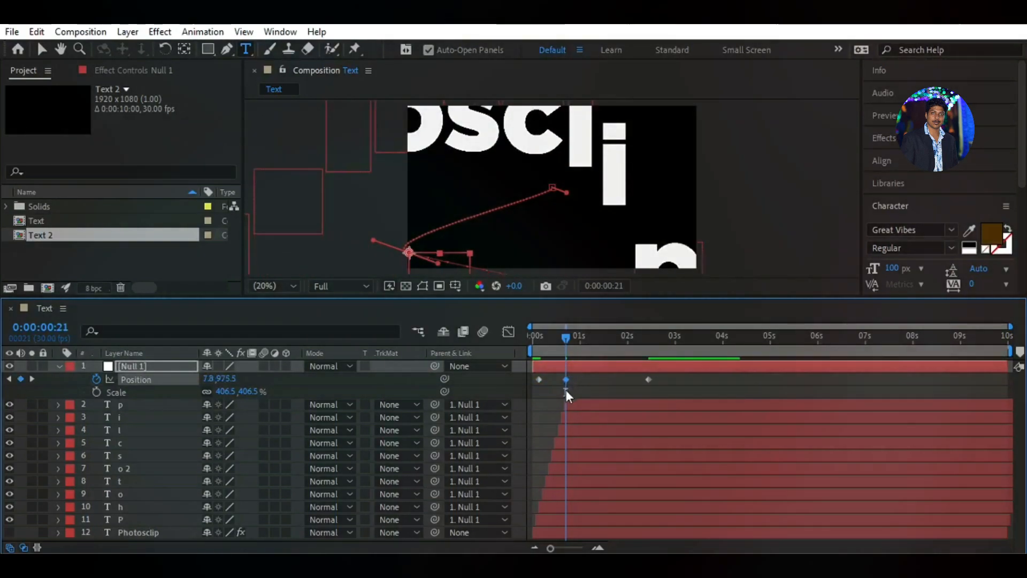
Step: Set Null 1's X position to 2248 at 0:00:00:04 and its Y position to 1439 at 0:00:00:21
drag(566, 337, 539, 345)
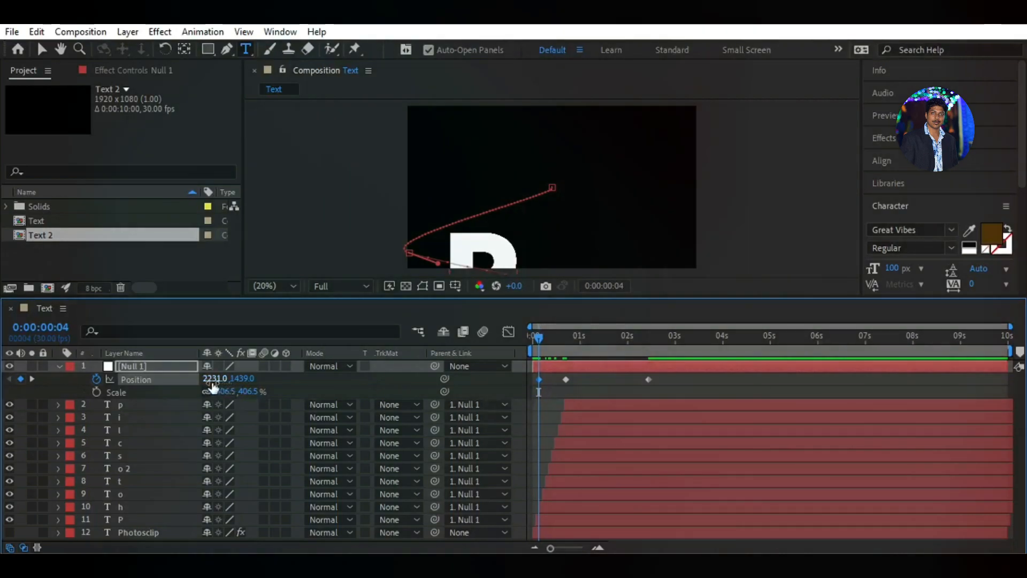
drag(213, 379, 228, 381)
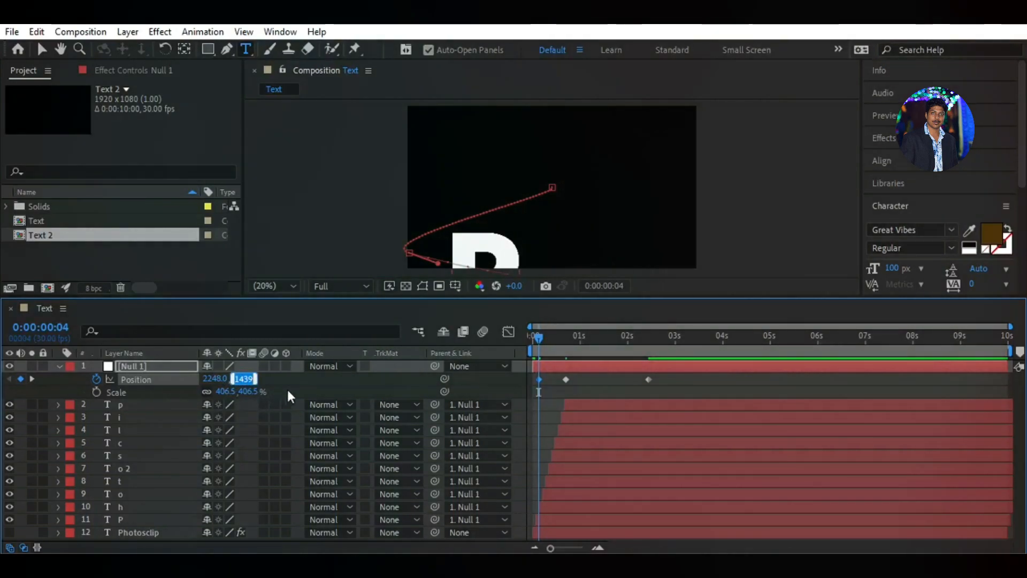
drag(545, 341, 565, 341)
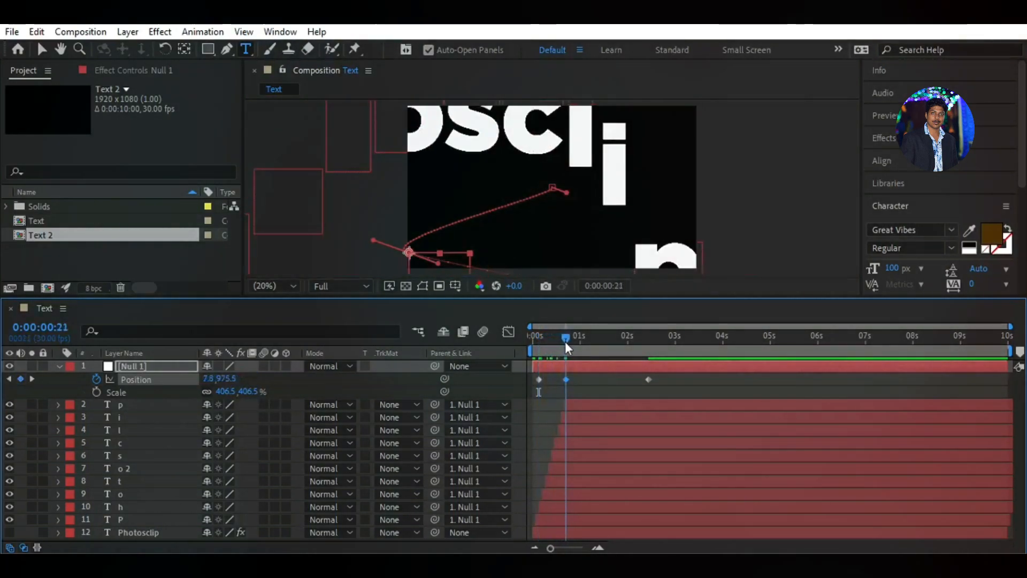
click(225, 378)
text(1439)
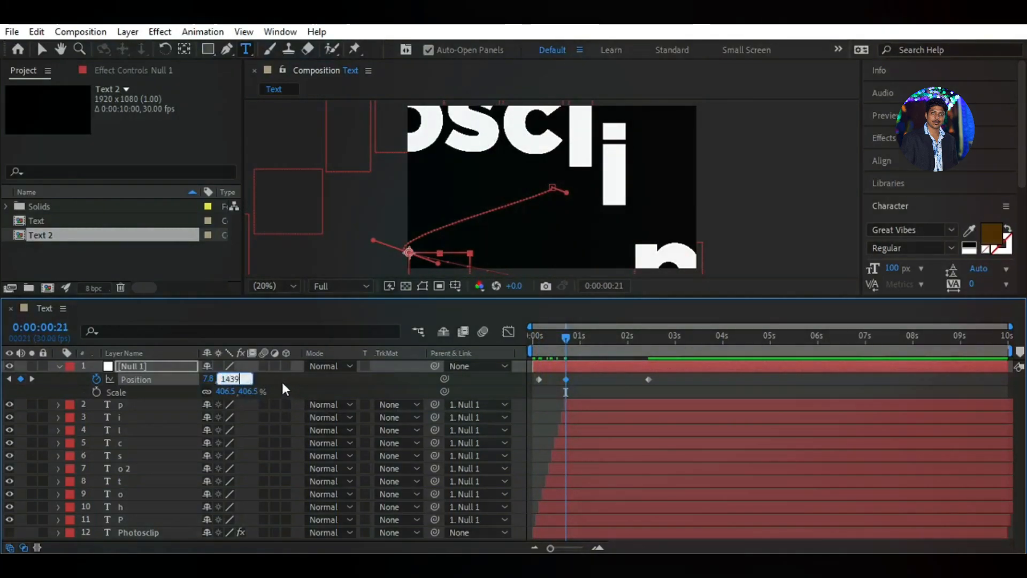
key(Return)
Step: Delete Null 1's last position keyframe at 0:00:02:13
drag(555, 338, 540, 356)
click(648, 380)
key(Delete)
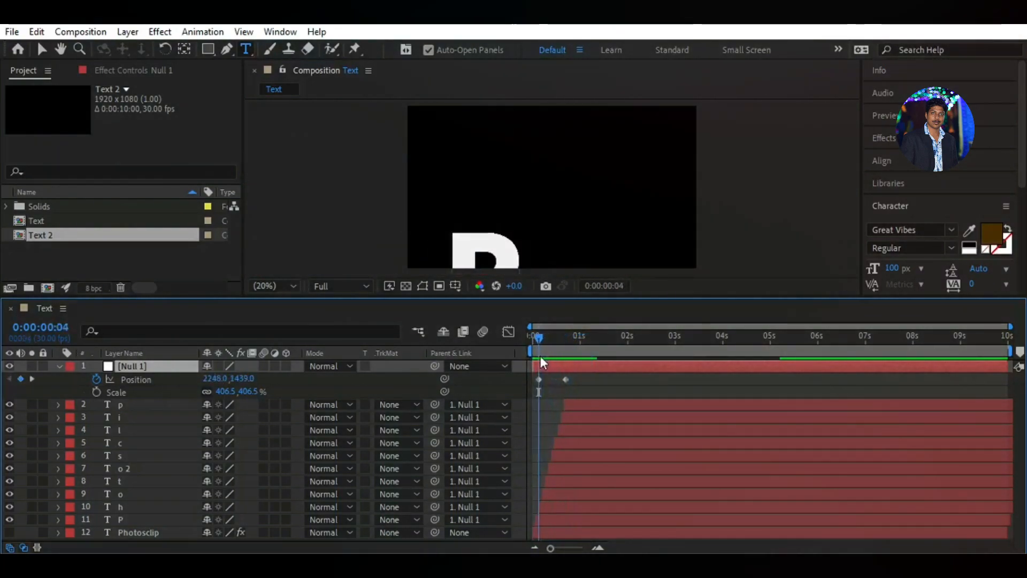
Step: Shift both remaining position keyframes vertically together, bringing Y at 0:00:00:04 to 1250, and return to the start of the timeline
click(135, 379)
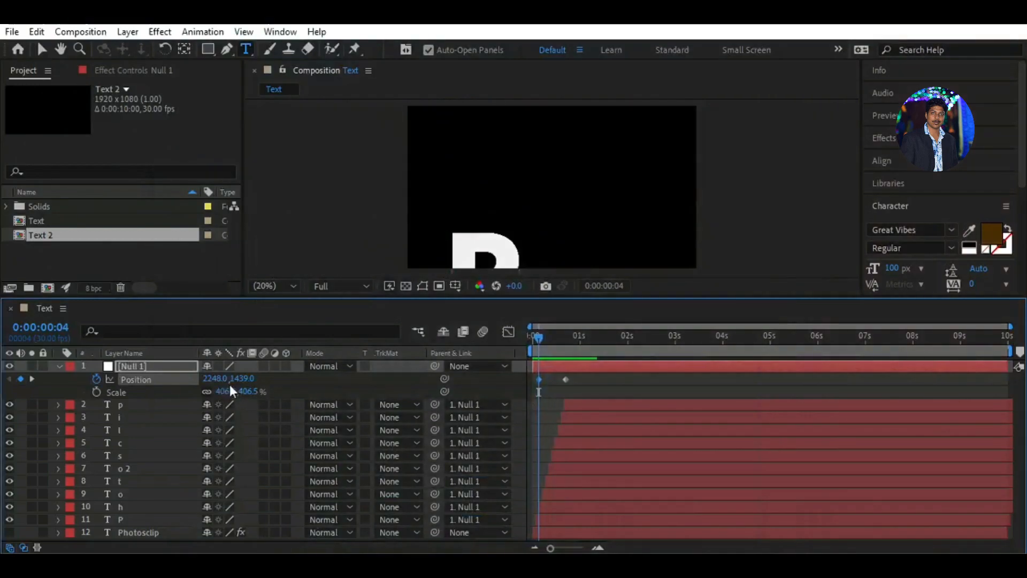
drag(242, 379, 260, 383)
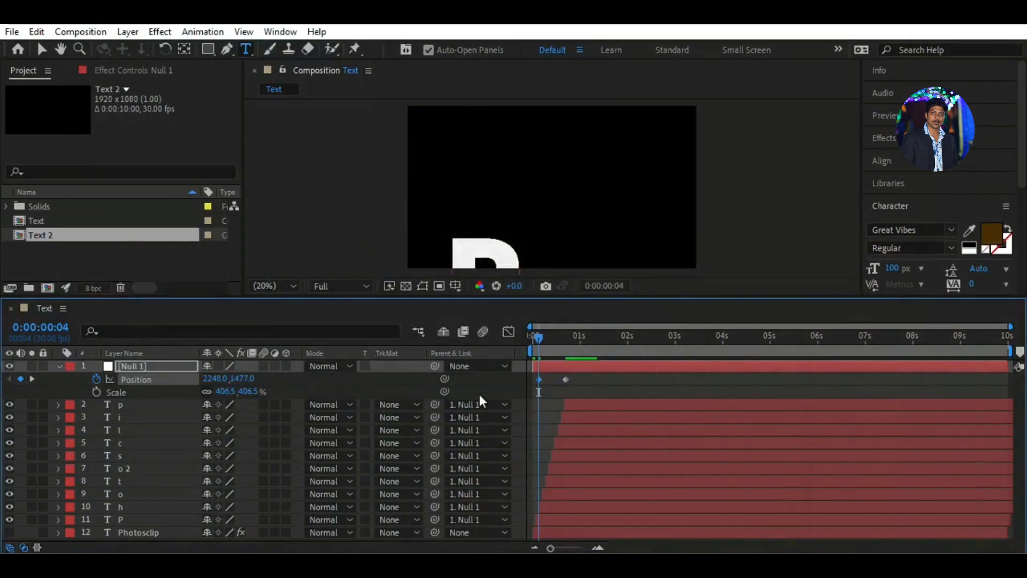
drag(597, 376, 536, 391)
drag(242, 381, 80, 371)
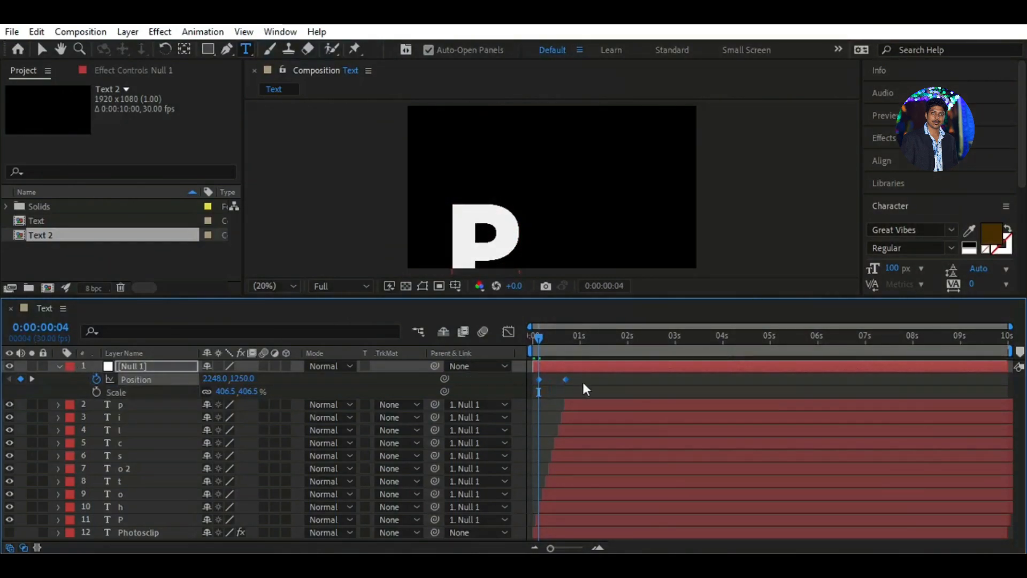
click(307, 384)
mouse_move(539, 338)
mouse_down()
mouse_move(516, 337)
mouse_move(600, 345)
mouse_move(521, 345)
mouse_move(585, 352)
mouse_move(534, 355)
mouse_up()
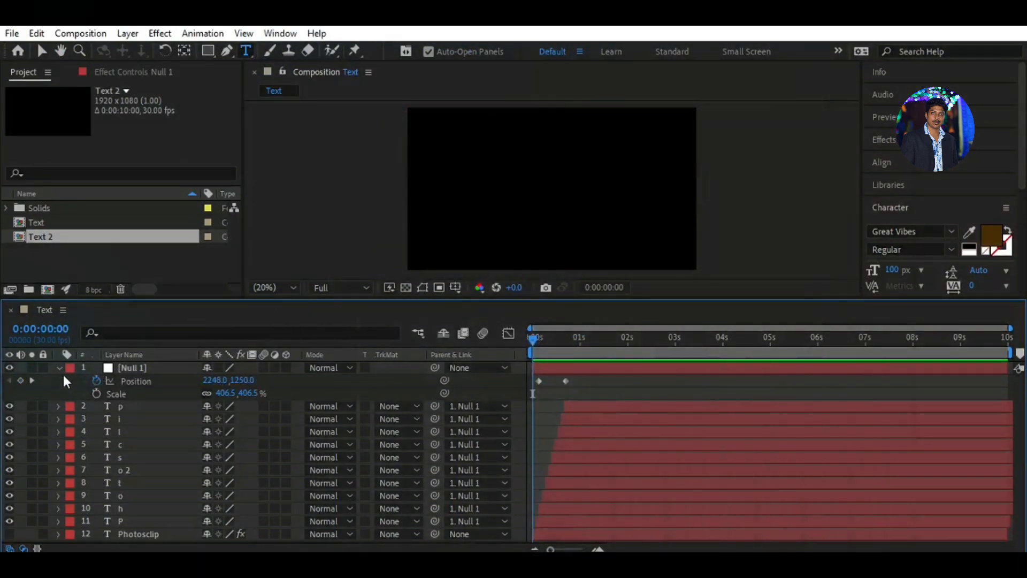
Step: Create a new composition named Main at 1920 x 1080 px, 30 fps and 10 seconds long
click(58, 368)
click(88, 268)
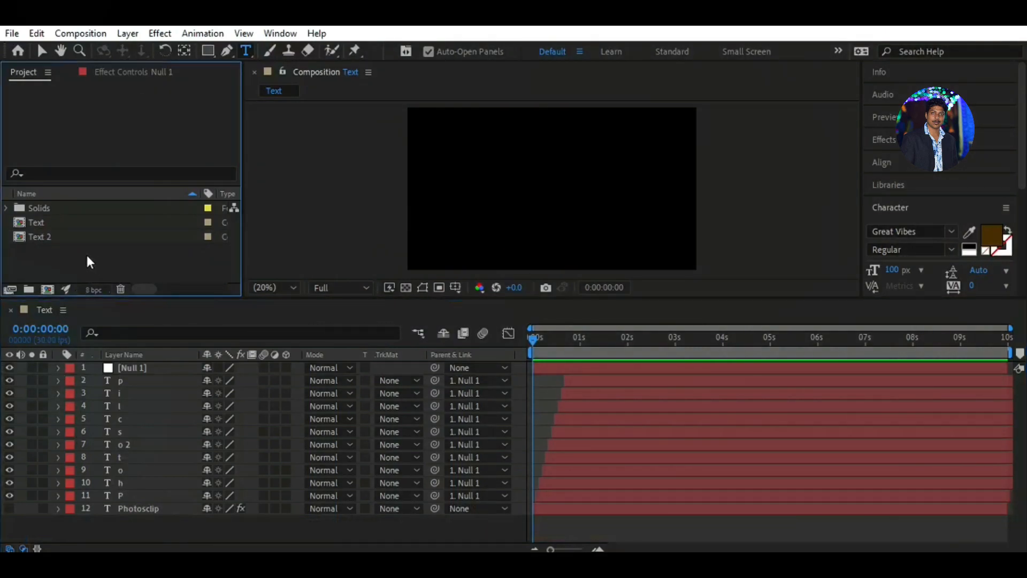
click(80, 33)
click(339, 265)
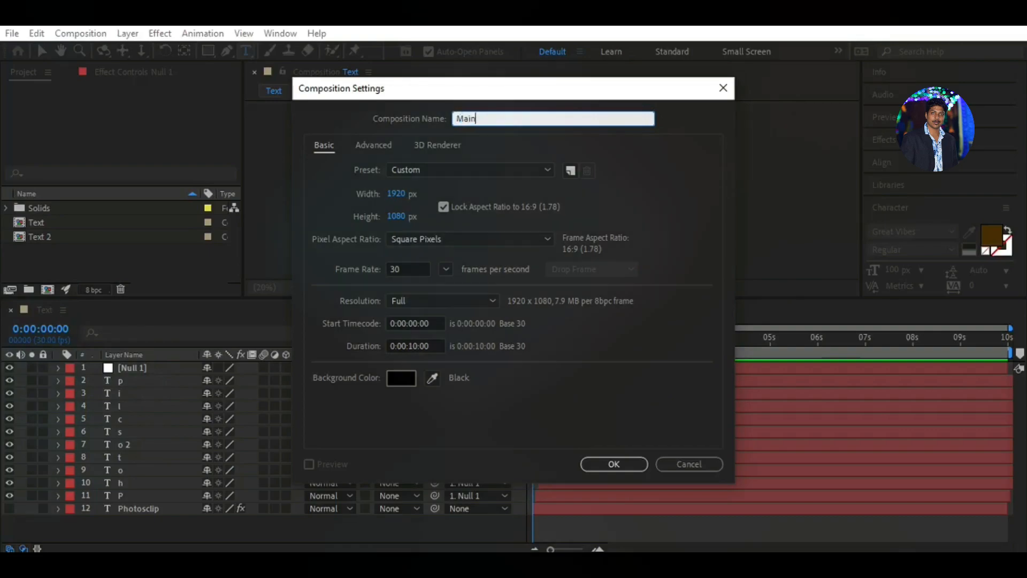
click(609, 465)
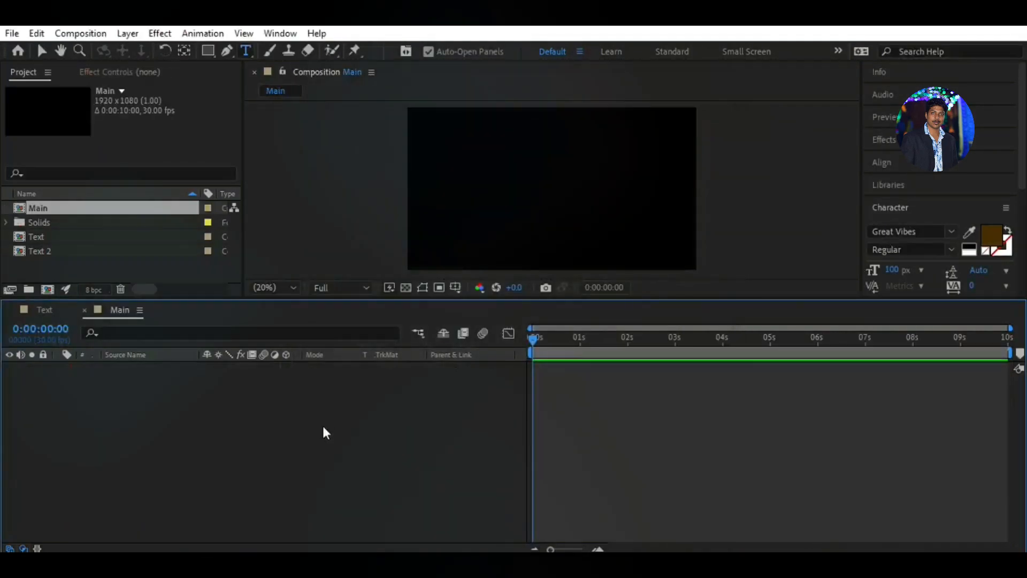
Step: Add the Text and Text 2 compositions as layers in Main, with Text 2 on top, and enlarge the composition viewer
drag(58, 236, 117, 396)
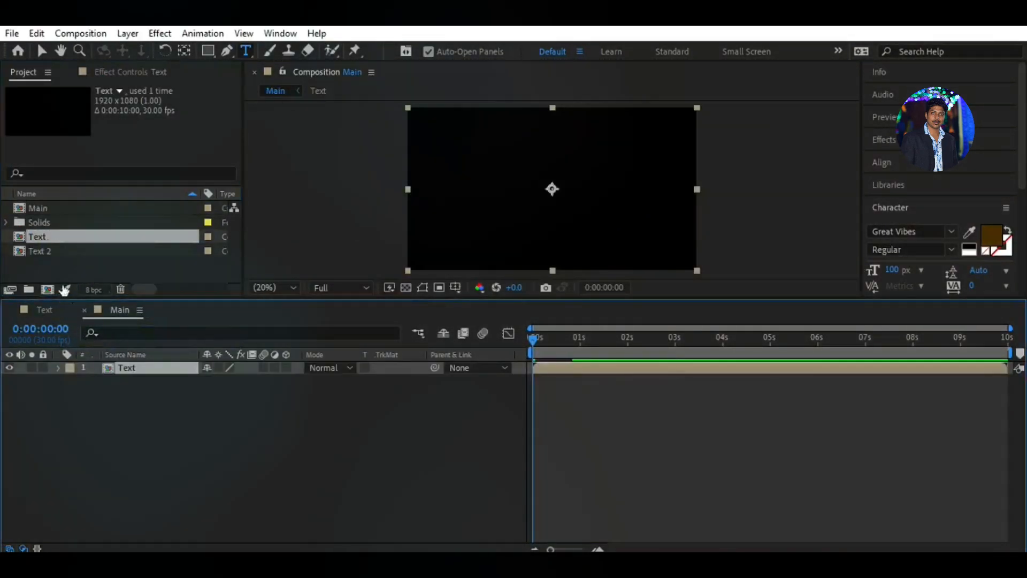
click(76, 252)
drag(76, 252, 140, 366)
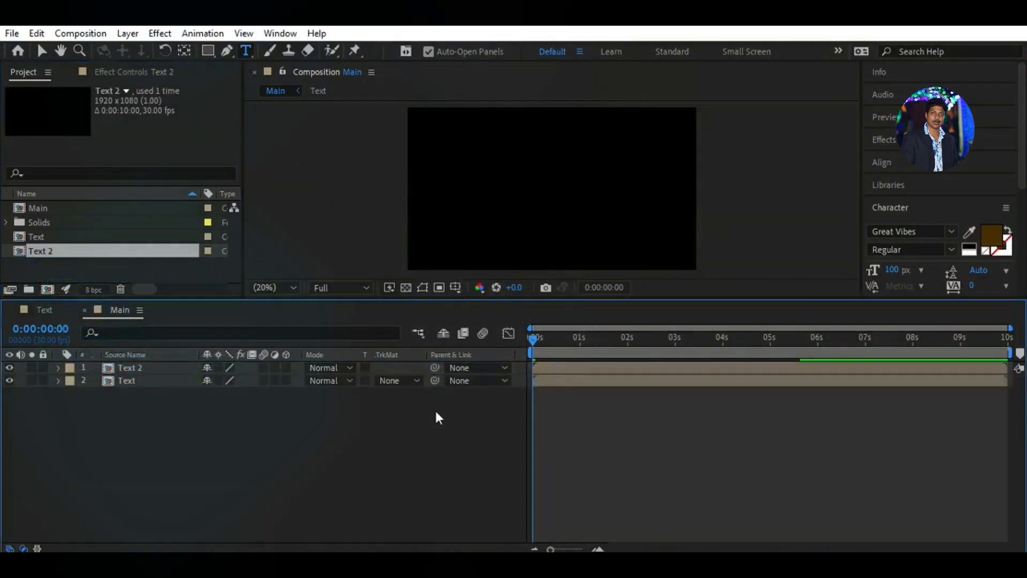
drag(319, 299, 310, 349)
drag(528, 391, 495, 388)
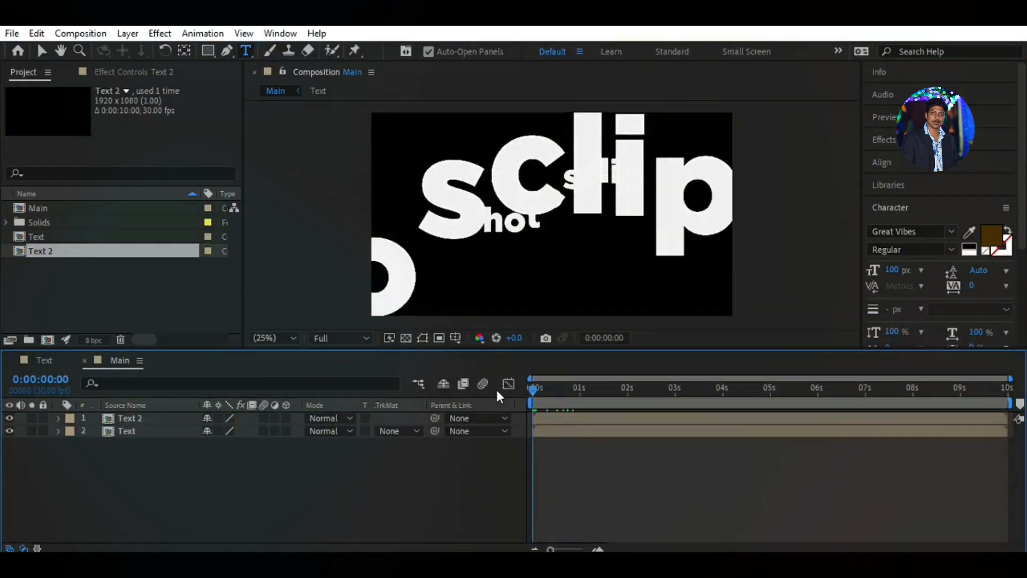
Step: Preview the Text layer without Text 2, and slide Text 2 later to start at about 0:00:03:25
click(10, 418)
key(space)
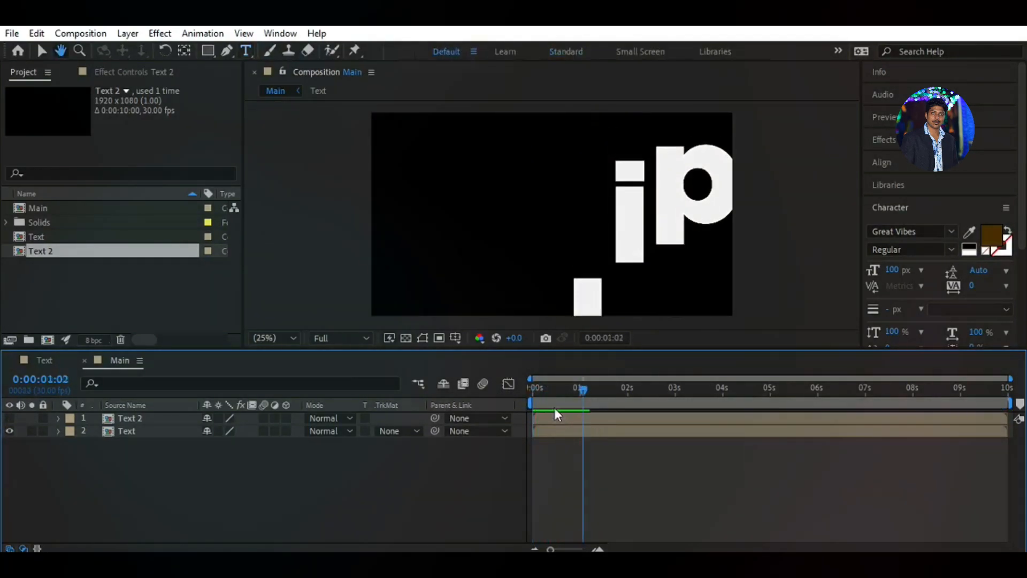
drag(582, 387, 804, 417)
Step: Split the Text layer at 0:00:00:21 and delete the part after the cut
drag(528, 385, 567, 386)
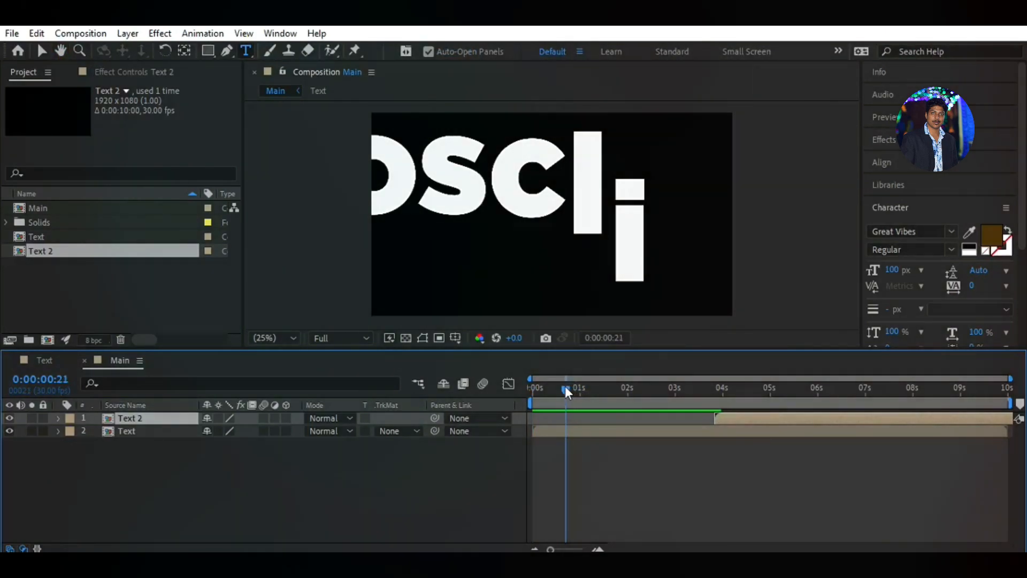
click(583, 432)
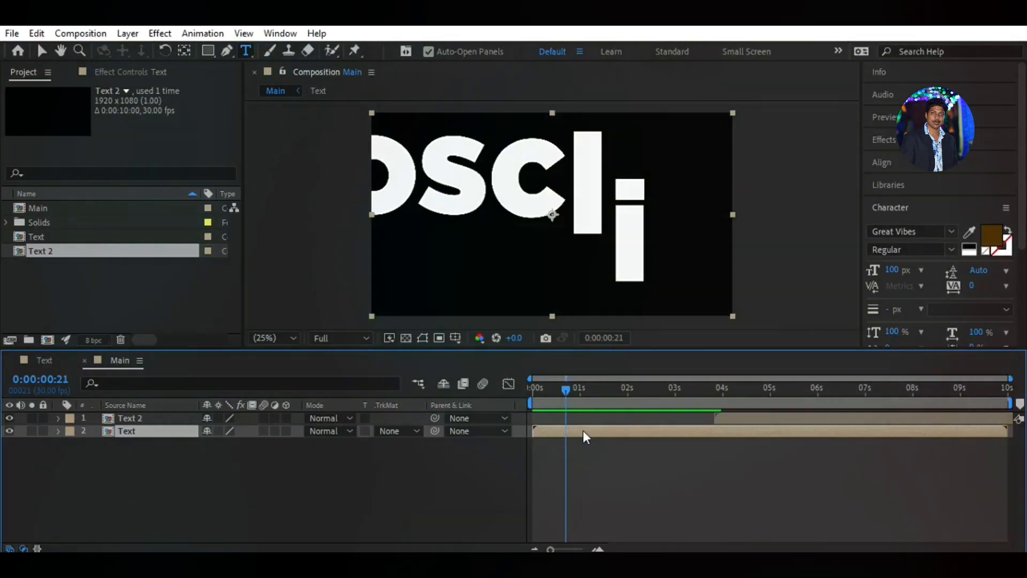
key(ctrl+d)
key(ctrl+z)
key(ctrl+shift+d)
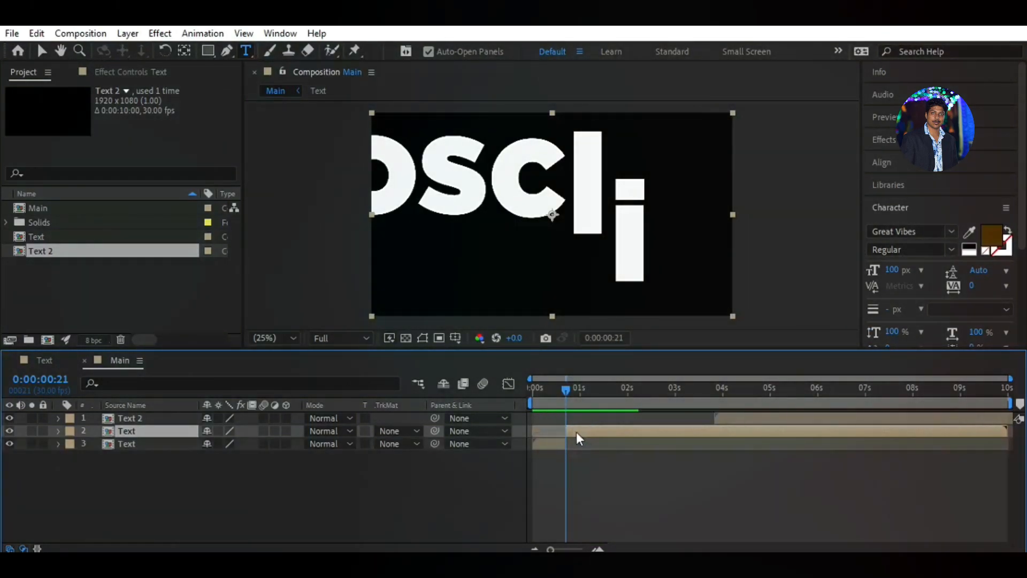
key(Delete)
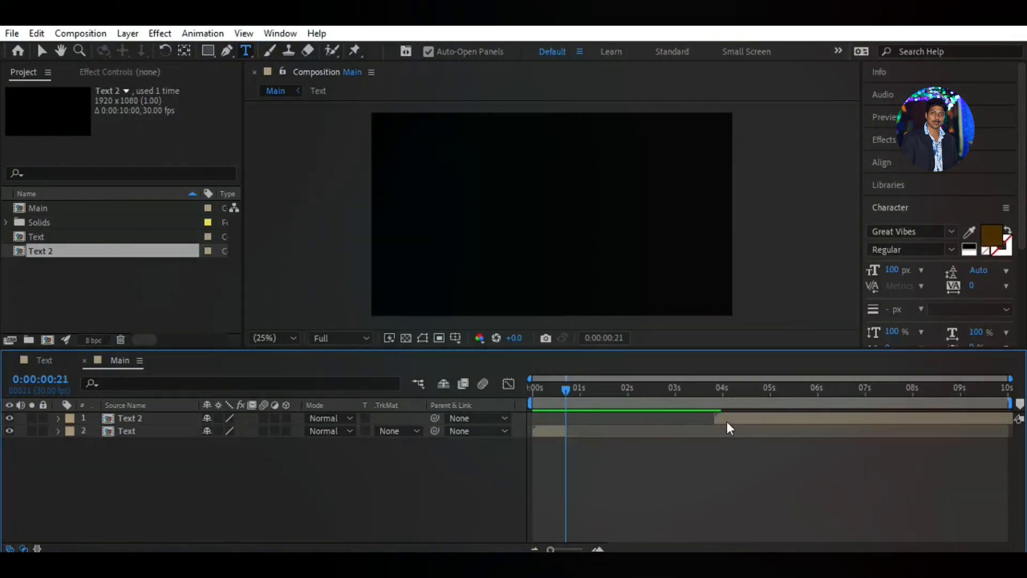
Step: Slide the Text 2 layer earlier to start at about 0:00:00:03 and add a Position keyframe at 0:00:01:29
click(745, 417)
drag(617, 417, 570, 415)
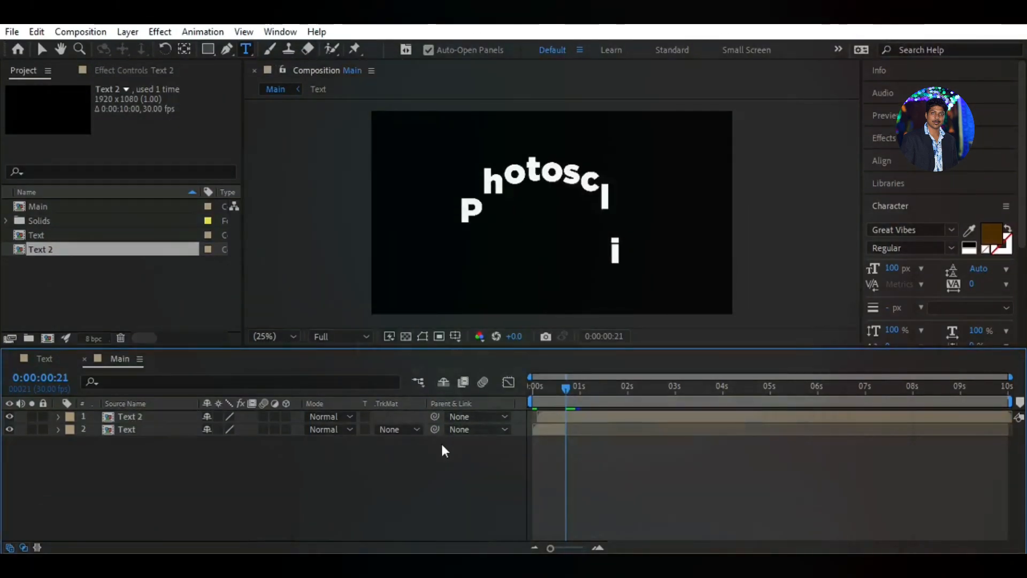
click(137, 418)
key(p)
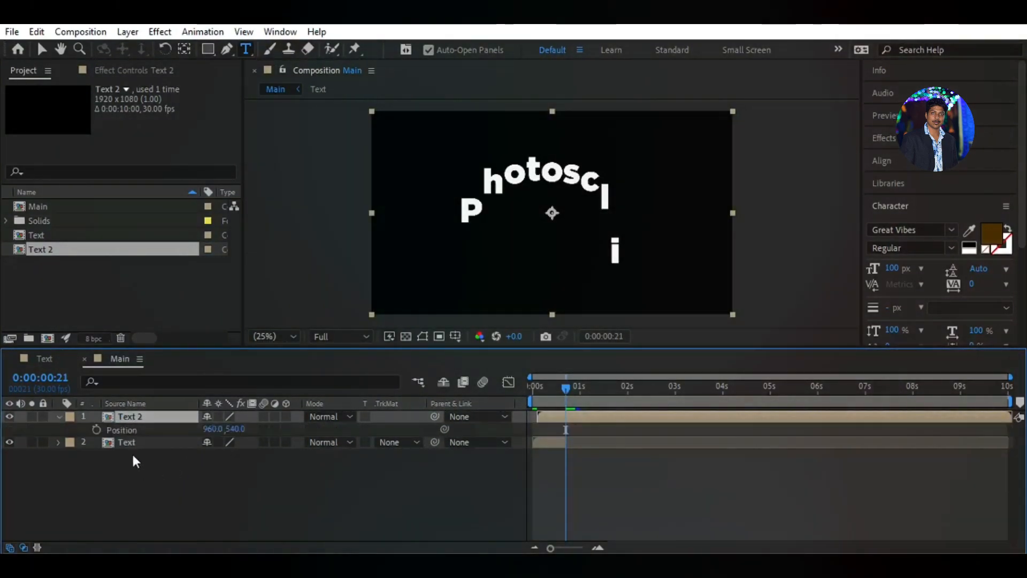
click(97, 429)
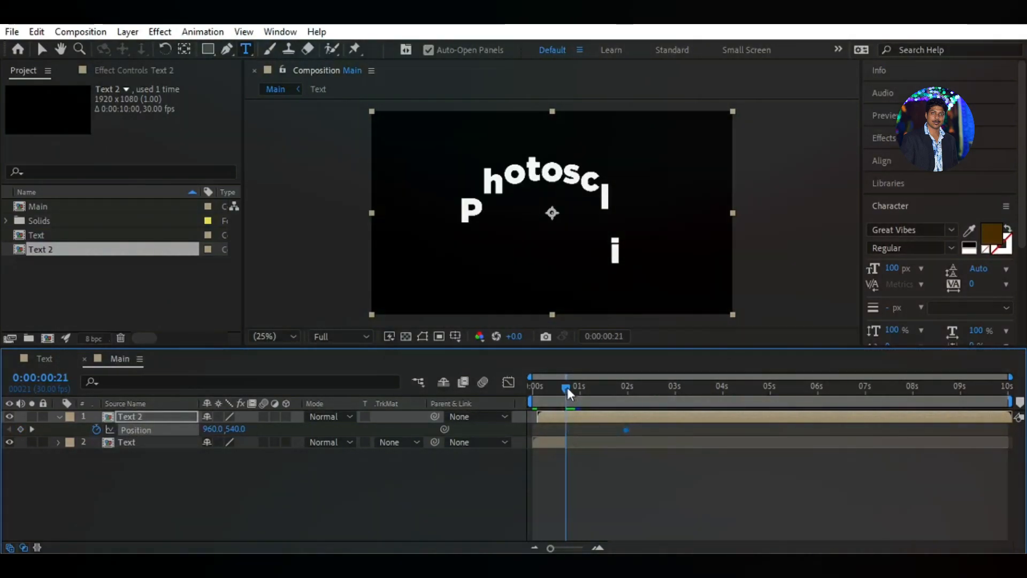
Step: Move Text 2's Position keyframe earlier to 0:00:01:00
mouse_move(567, 387)
mouse_down()
mouse_move(596, 390)
mouse_move(573, 394)
mouse_move(582, 393)
mouse_up()
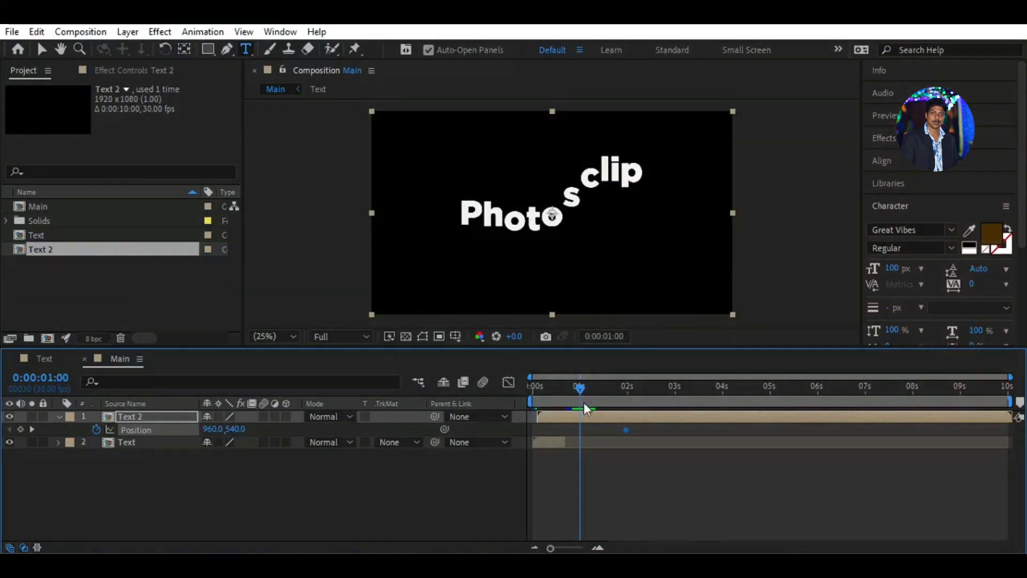
double_click(626, 429)
click(593, 327)
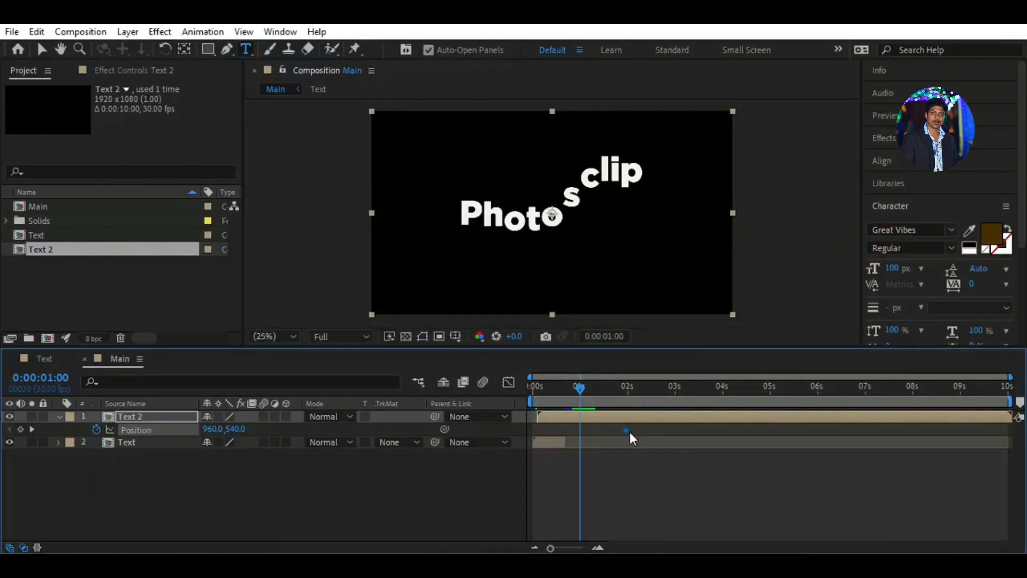
click(627, 432)
click(624, 429)
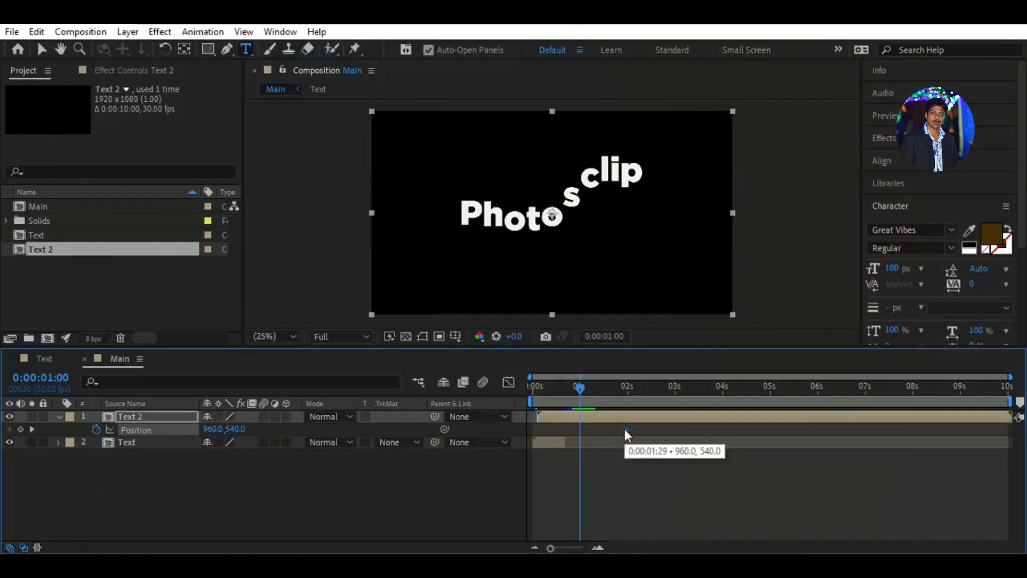
mouse_move(580, 390)
mouse_down()
mouse_move(590, 389)
mouse_move(579, 386)
mouse_up()
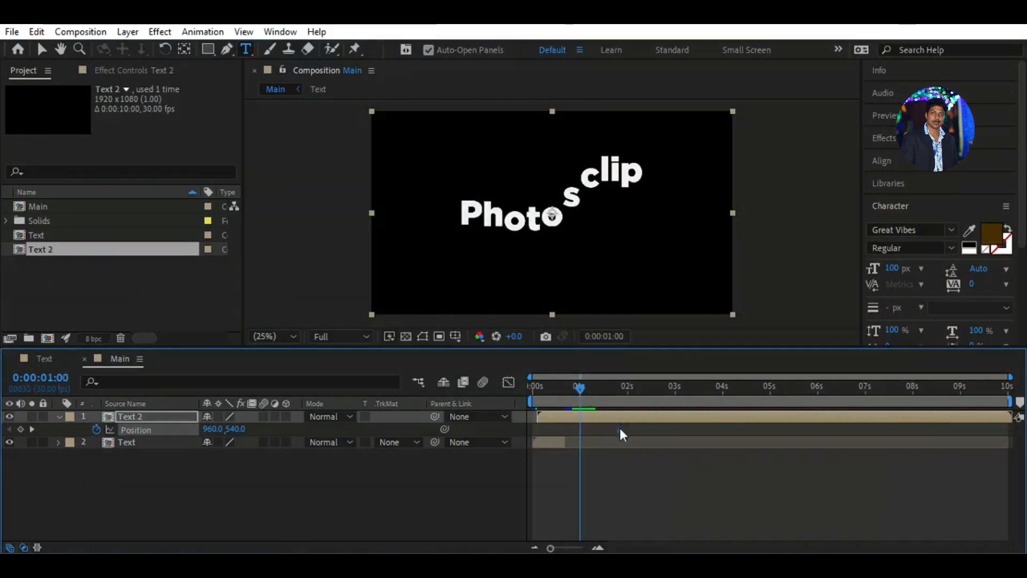
drag(583, 432, 580, 432)
Step: Set Text 2's X position to 1282 at 0:00:00:21 and trim the layer's start to that time
drag(580, 390, 566, 389)
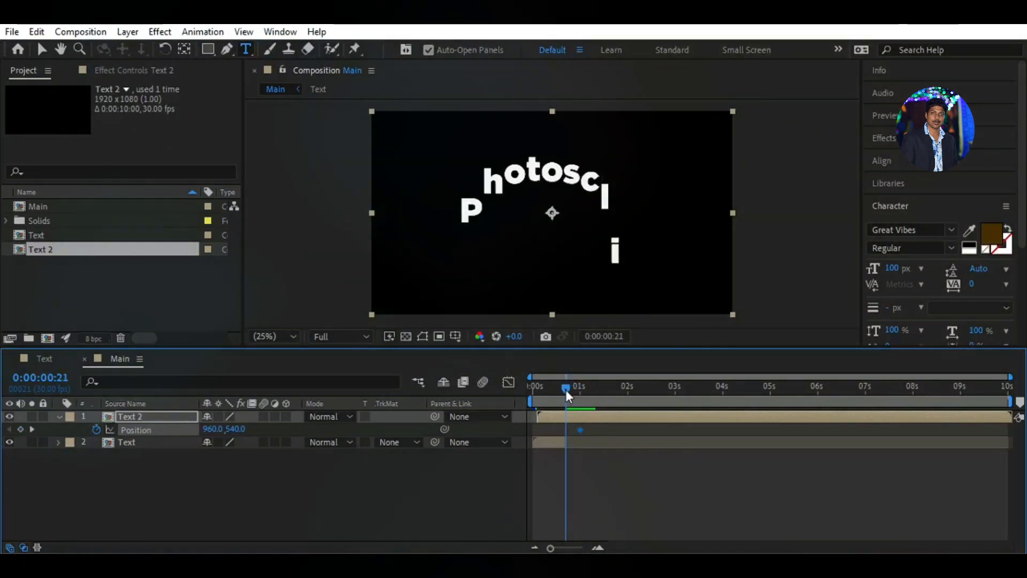
click(214, 429)
text(1282)
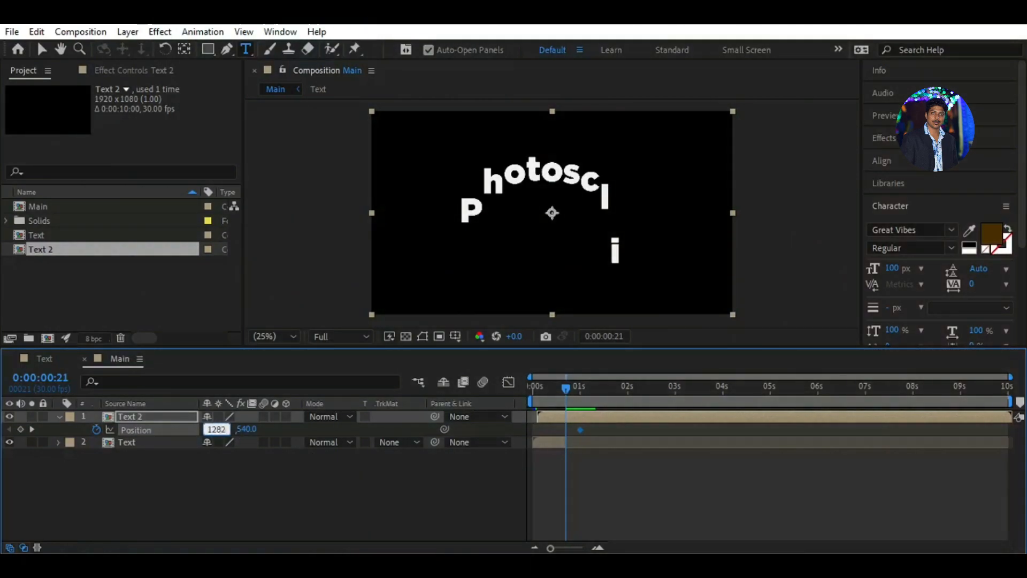
key(Return)
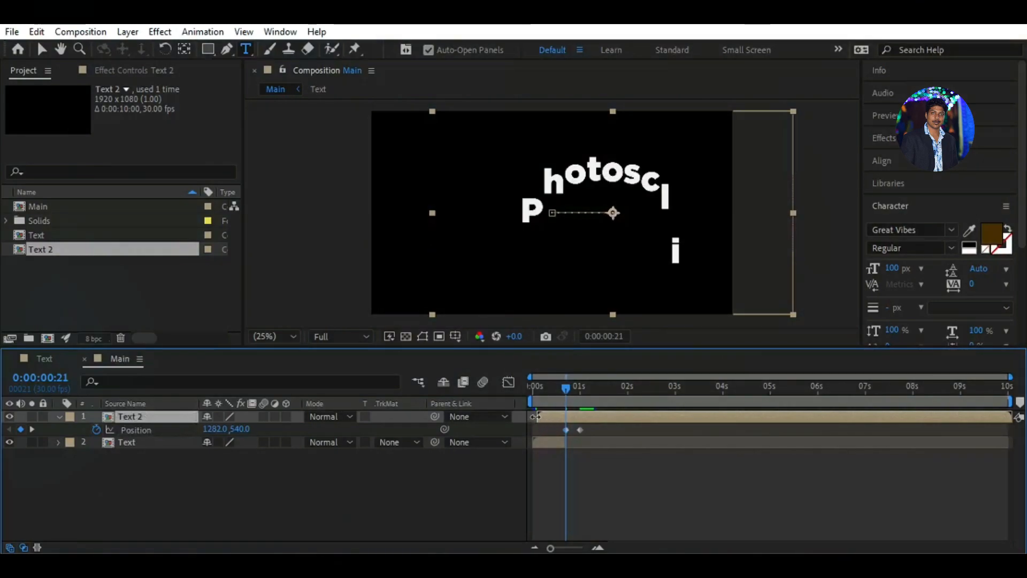
drag(551, 548, 570, 550)
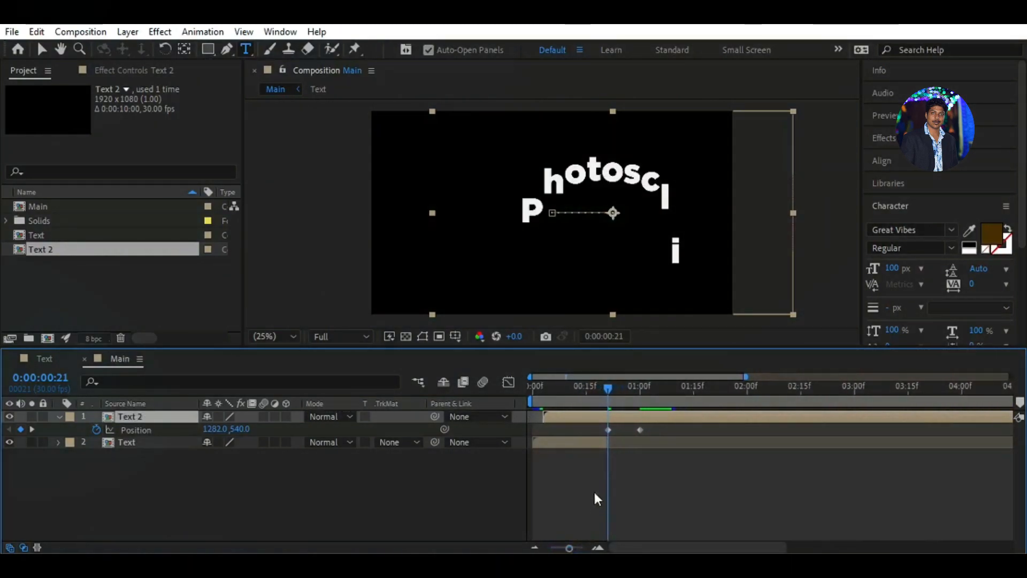
drag(577, 422, 604, 431)
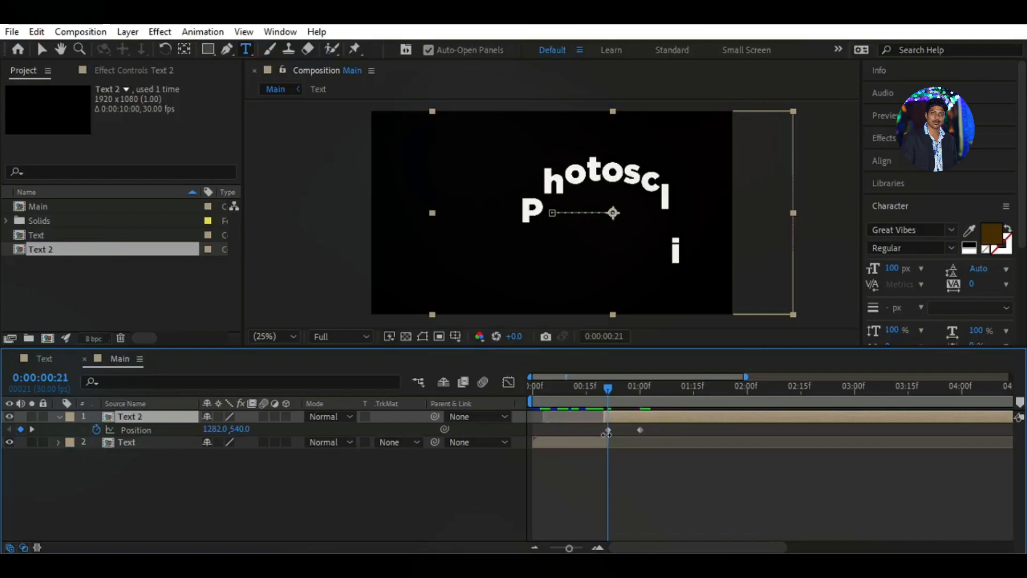
Step: Preview the transition from Text to Text 2 from the start of Main, replaying it around the cut
drag(609, 388, 508, 391)
key(space)
key(space)
drag(695, 391, 643, 397)
key(space)
click(742, 390)
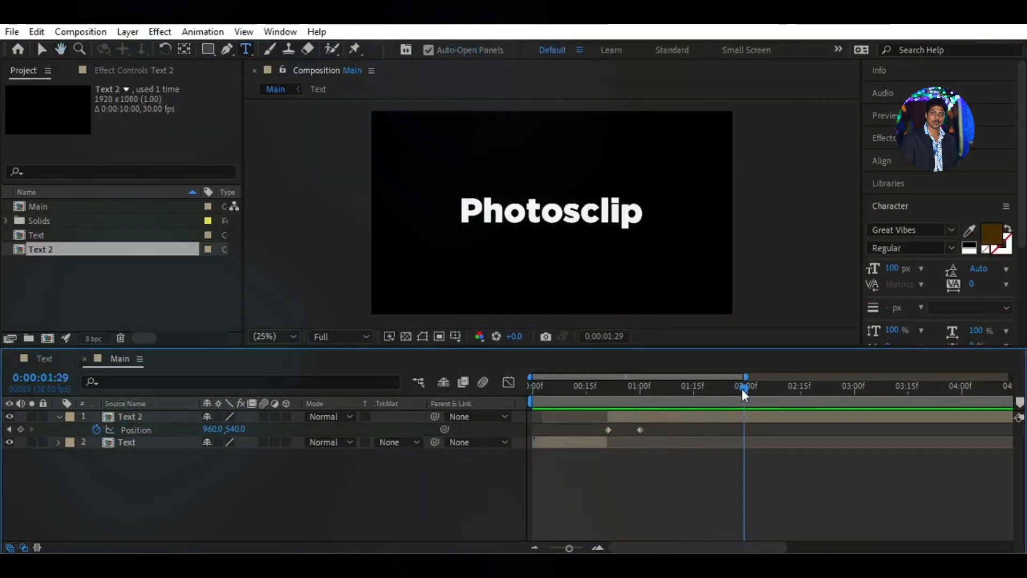
key(space)
key(ctrl+t)
key(space)
drag(744, 377, 1011, 377)
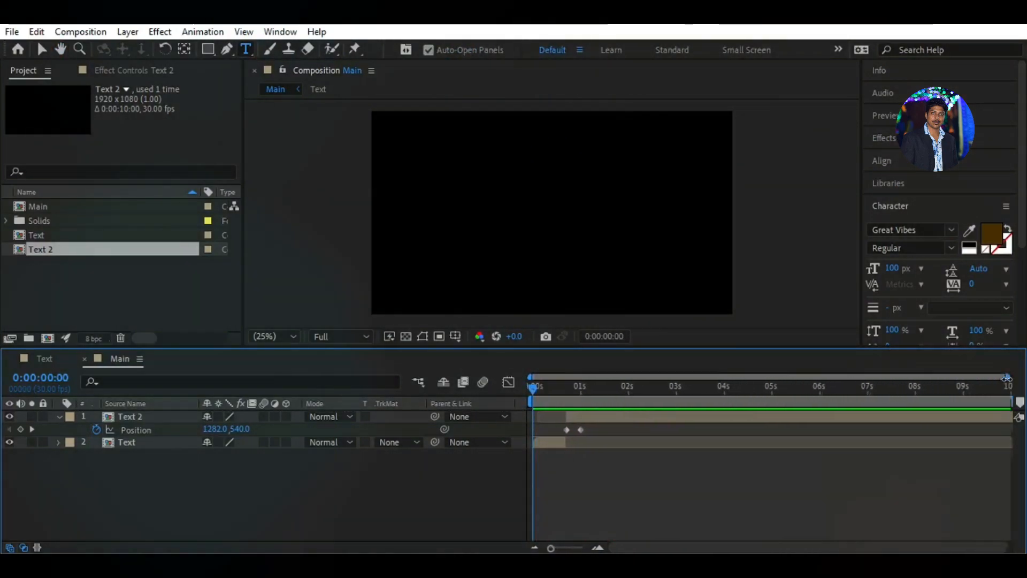
Step: Apply Easy Ease to both of Text 2's Position keyframes
click(59, 416)
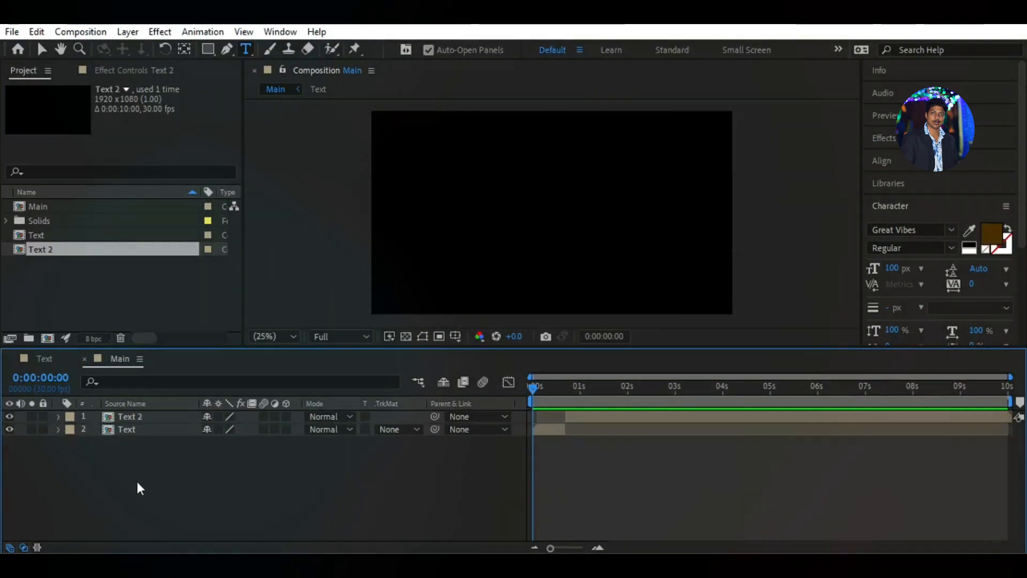
click(177, 416)
key(p)
mouse_move(601, 434)
mouse_down()
mouse_move(550, 431)
mouse_move(583, 437)
mouse_up()
key(ctrl+z)
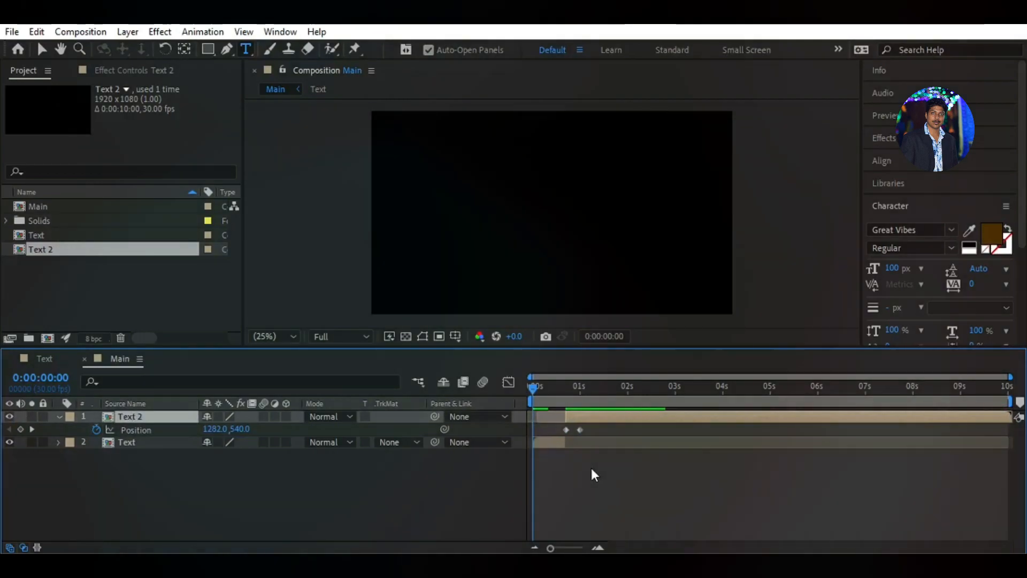
drag(532, 390, 566, 394)
drag(600, 425, 556, 439)
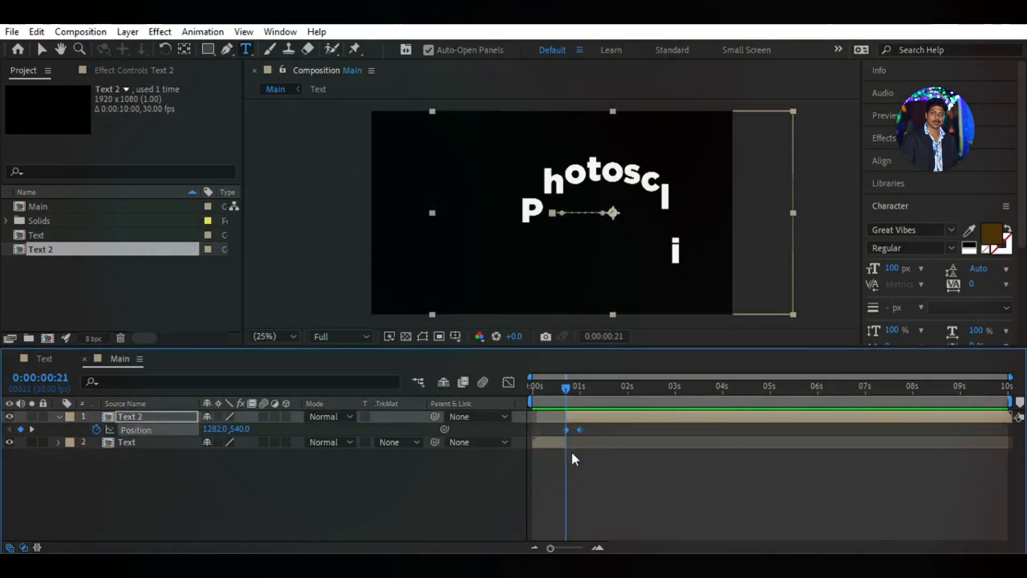
Step: Reshape Text 2's Position speed graph so the speed peaks at the first keyframe and eases out slowly toward the second
click(508, 382)
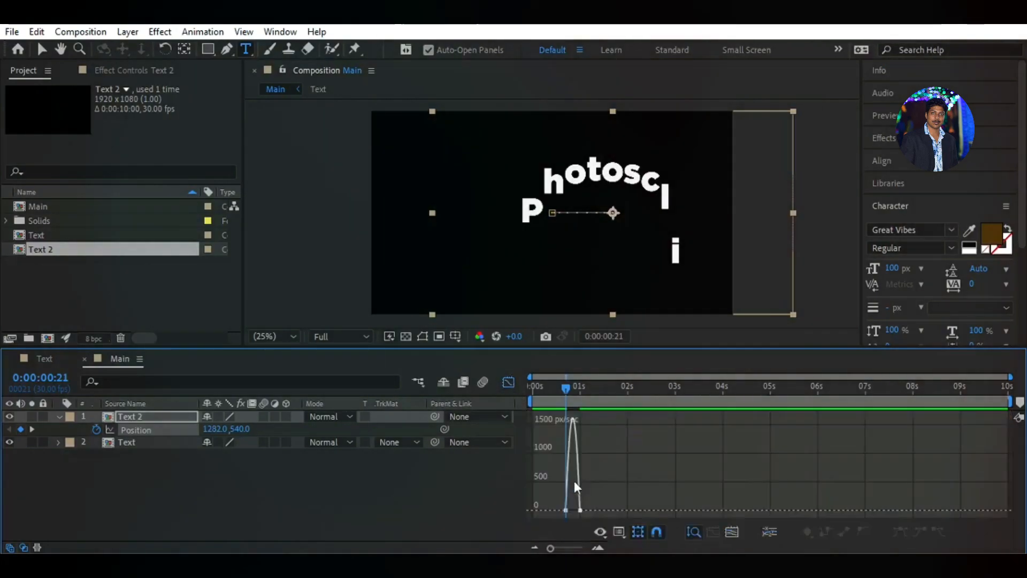
drag(550, 547, 572, 548)
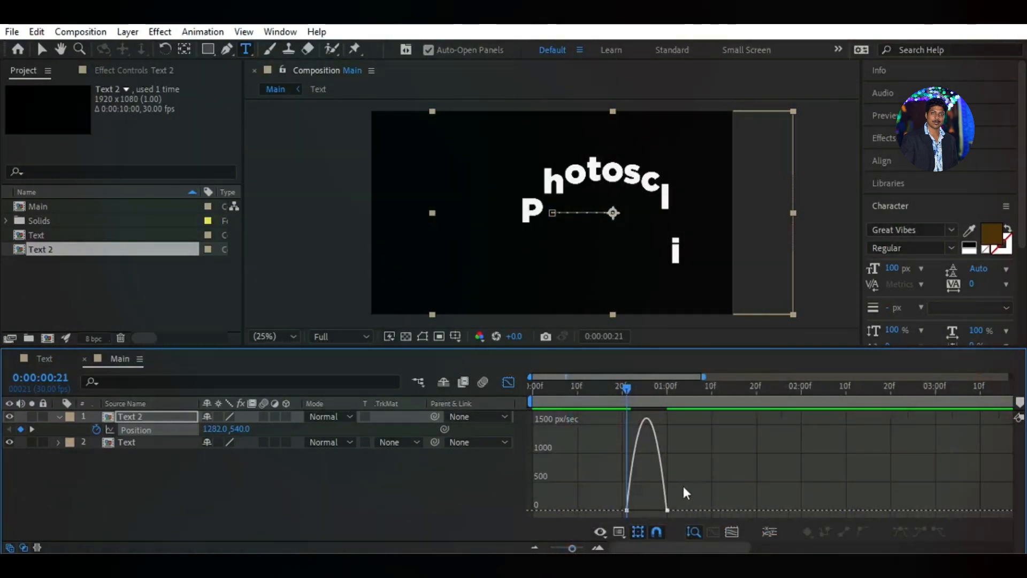
drag(682, 516, 627, 507)
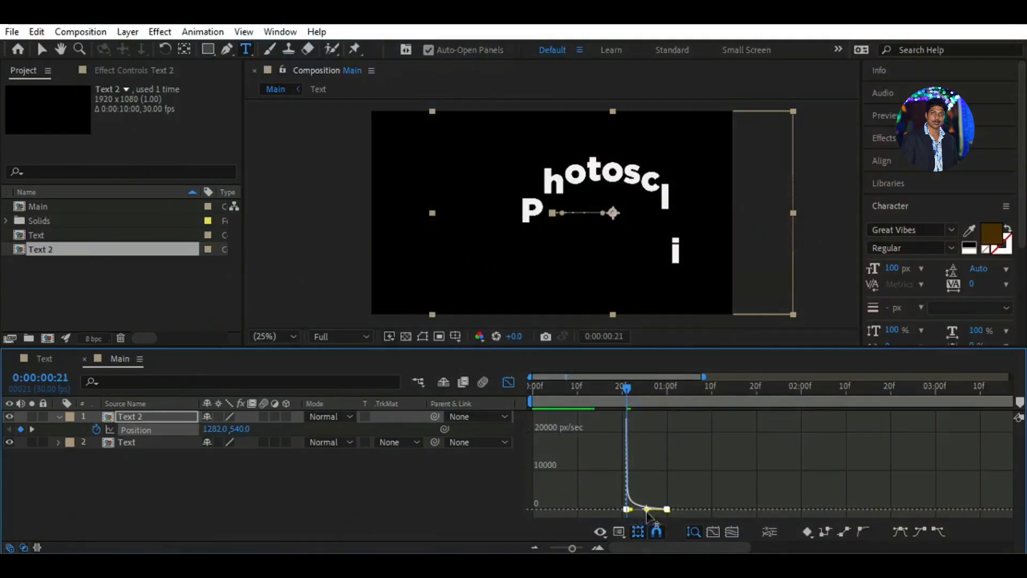
click(508, 383)
click(520, 483)
Step: Preview the eased transition in Main from the beginning, and collapse Text 2's properties
drag(627, 390, 510, 402)
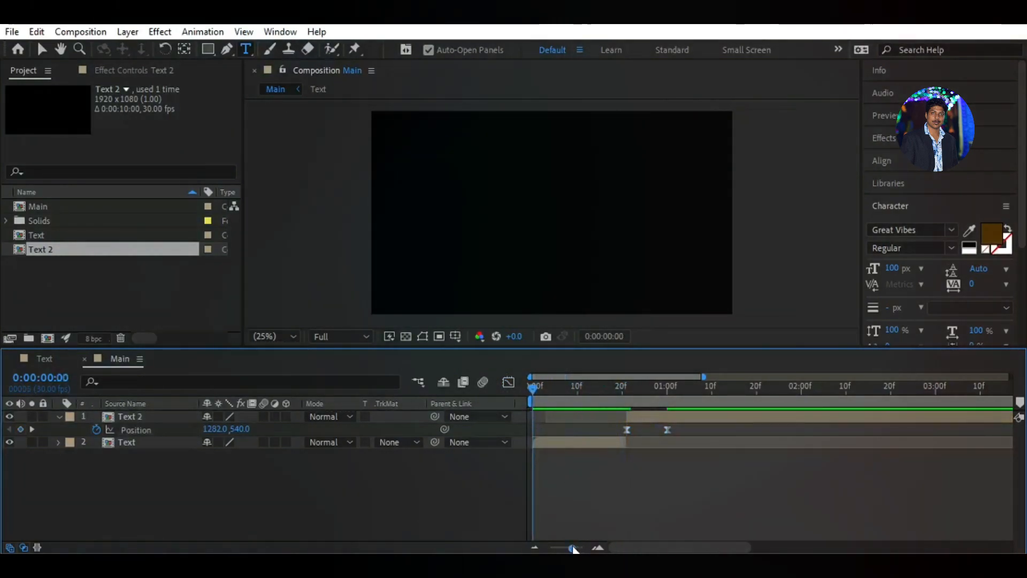
drag(572, 547, 550, 548)
key(space)
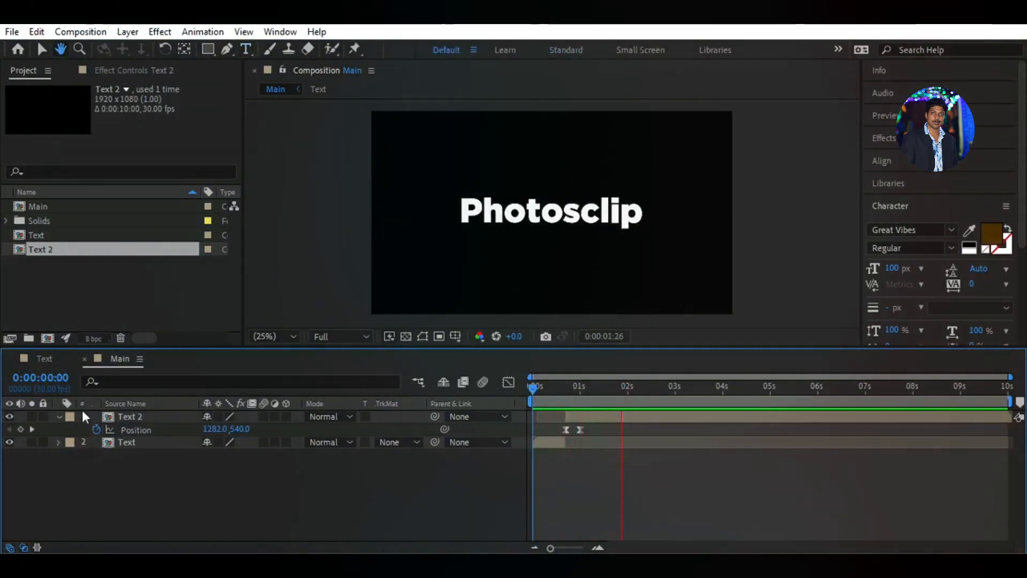
key(space)
click(58, 417)
drag(621, 390, 516, 404)
key(space)
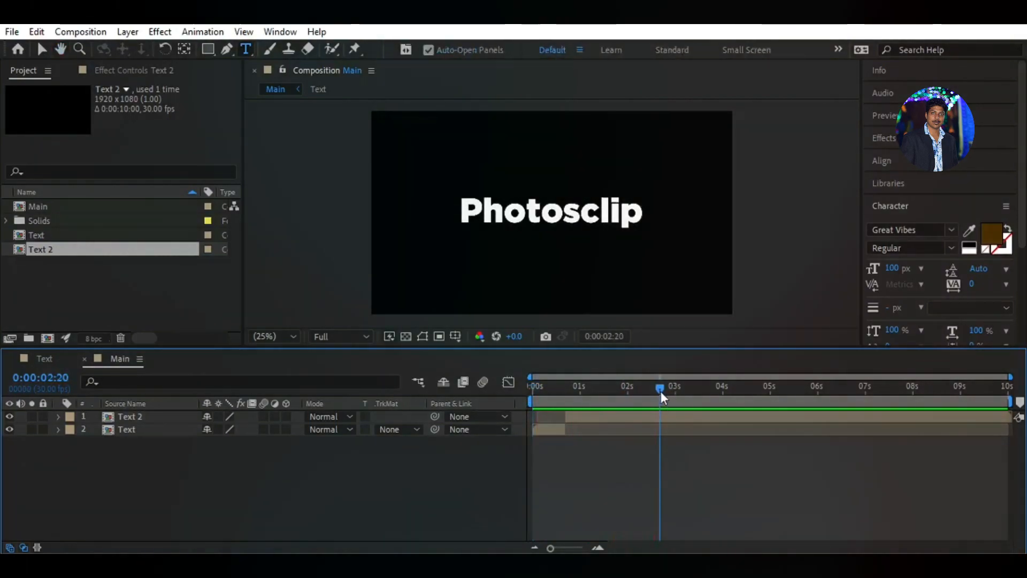
key(space)
Step: Add a bright red 1920 x 1080 solid layer to the Main composition
right_click(173, 484)
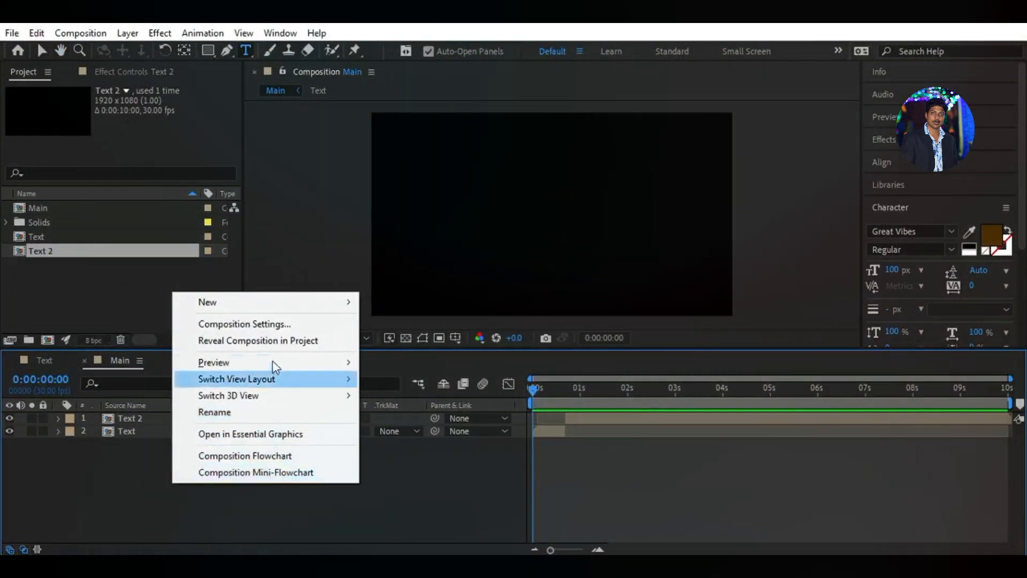
mouse_move(267, 301)
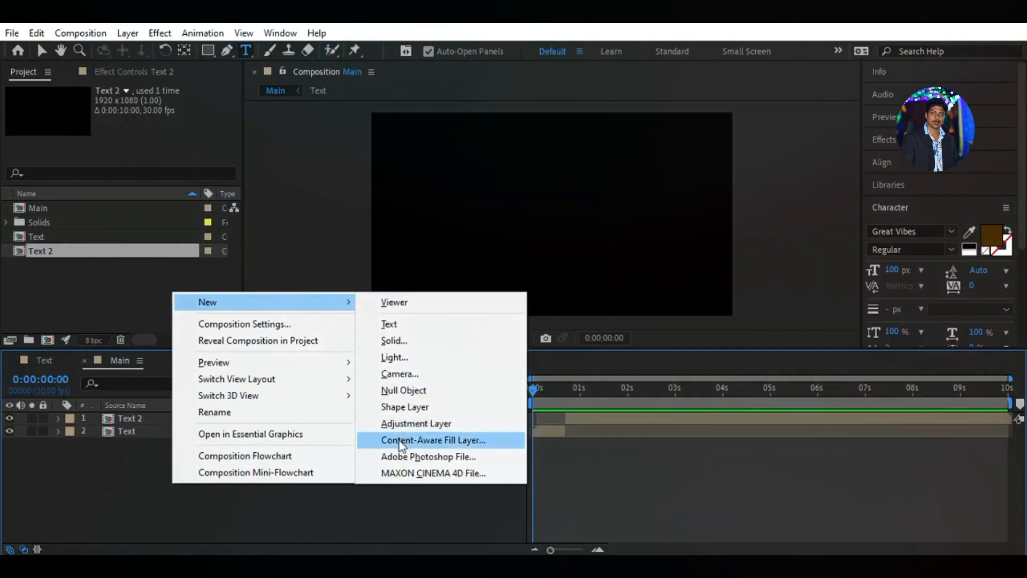
click(410, 341)
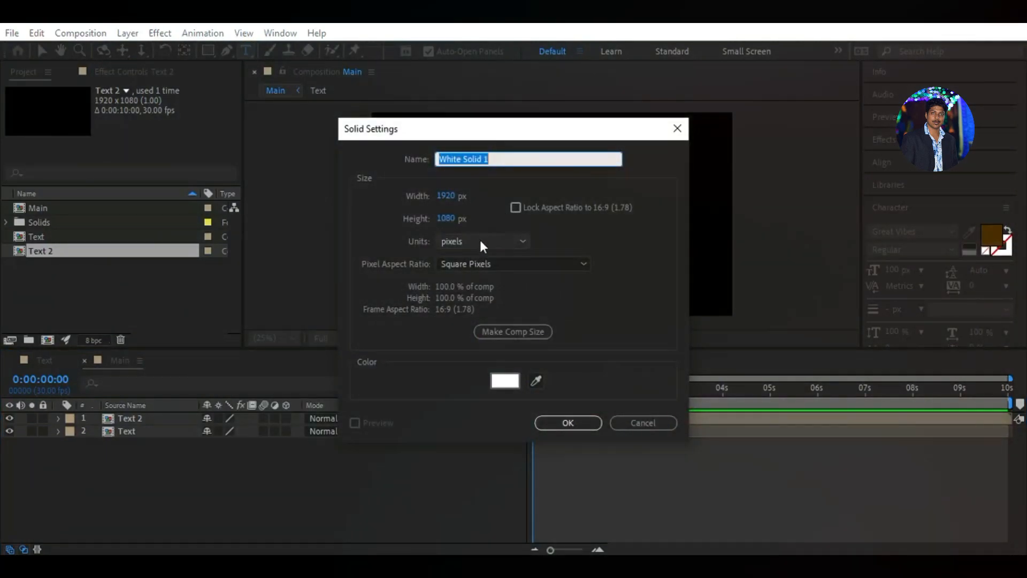
click(499, 382)
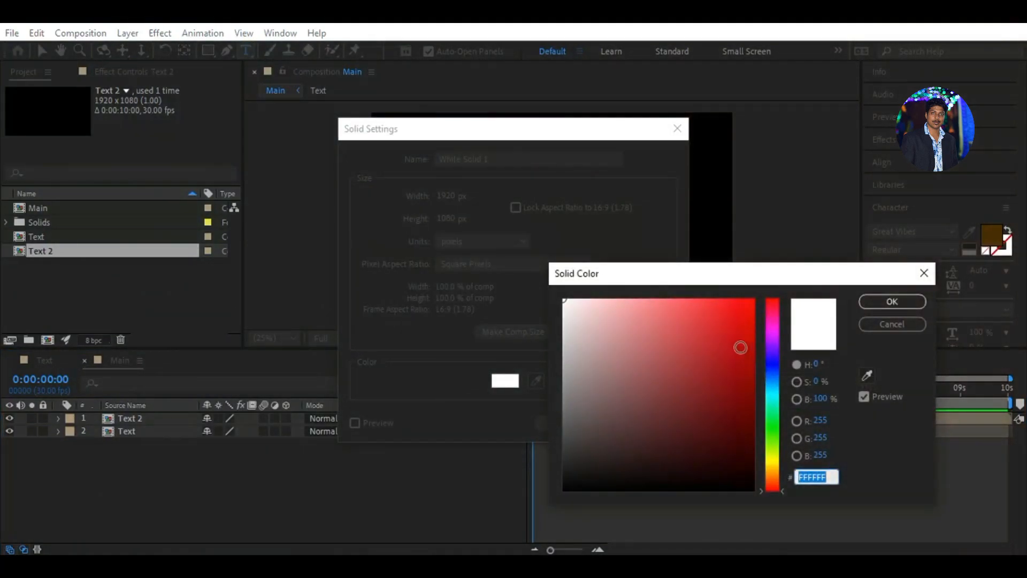
click(753, 304)
drag(726, 345, 768, 286)
click(892, 301)
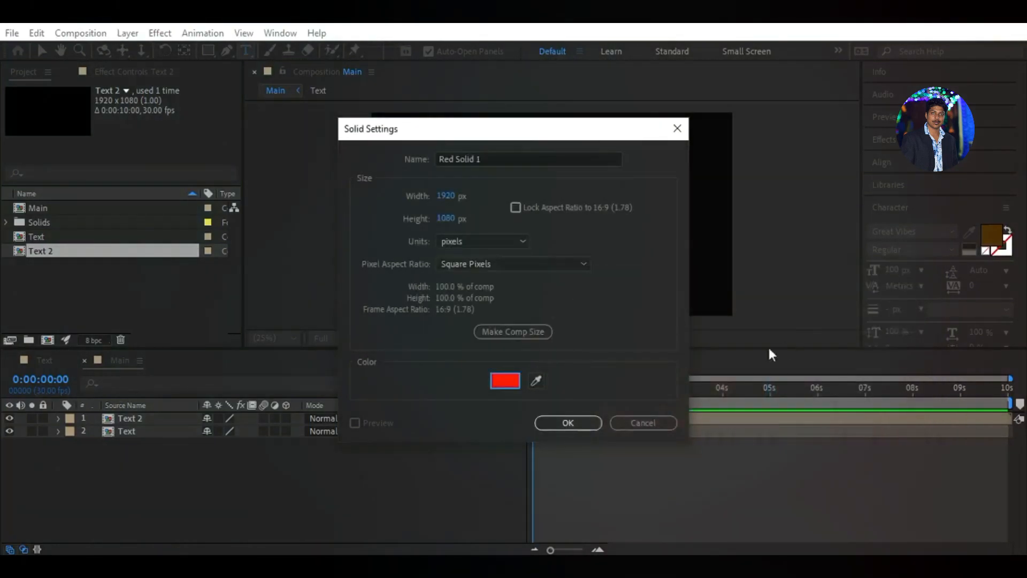
click(568, 422)
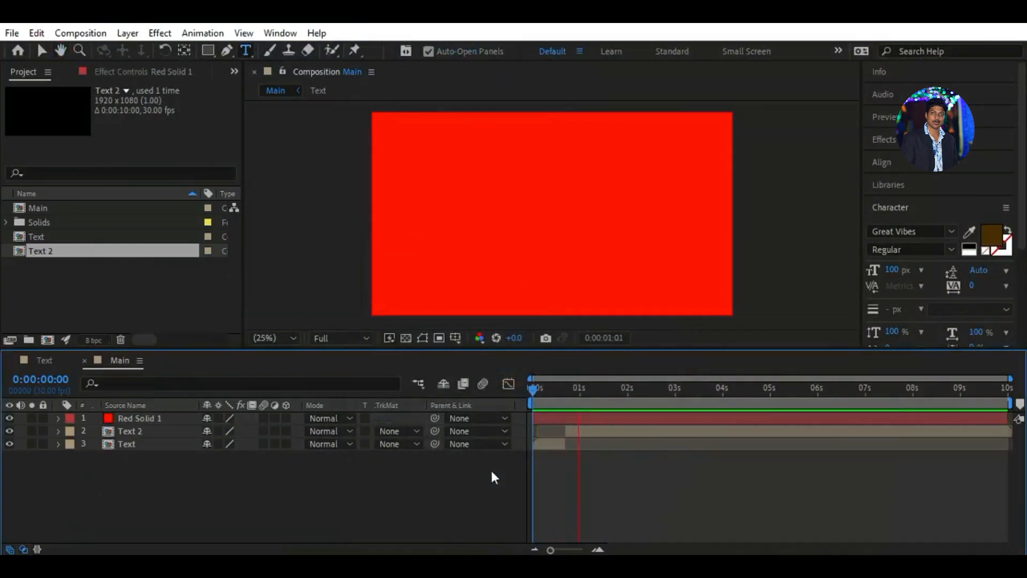
Step: Place the red solid beneath the Text and Text 2 layers and preview Main from the start
key(space)
drag(181, 423, 181, 456)
drag(669, 390, 499, 398)
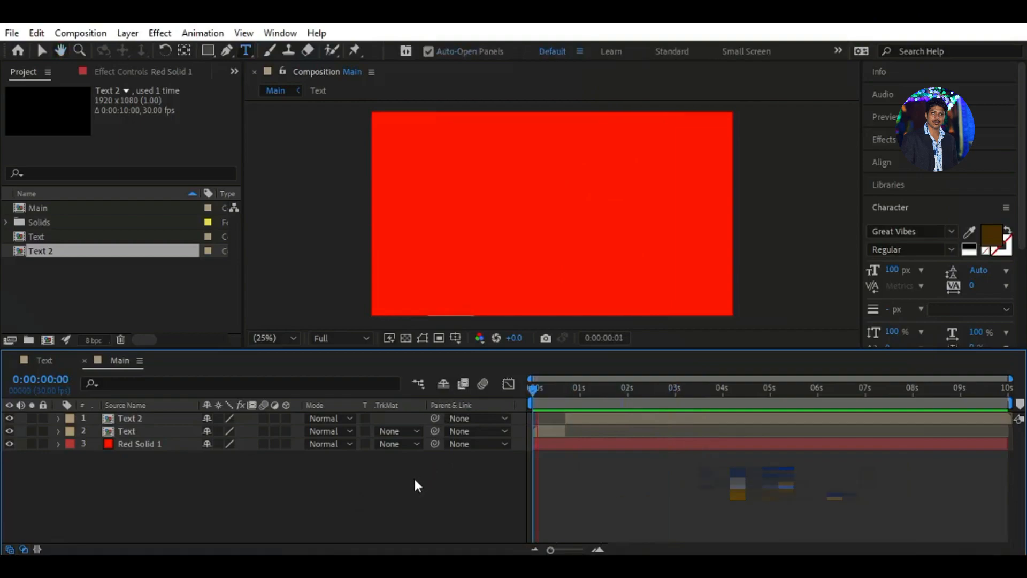
key(space)
Step: Open the Text 2 composition, select all its single-letter layers, and enable motion blur
click(170, 421)
click(181, 431)
click(182, 419)
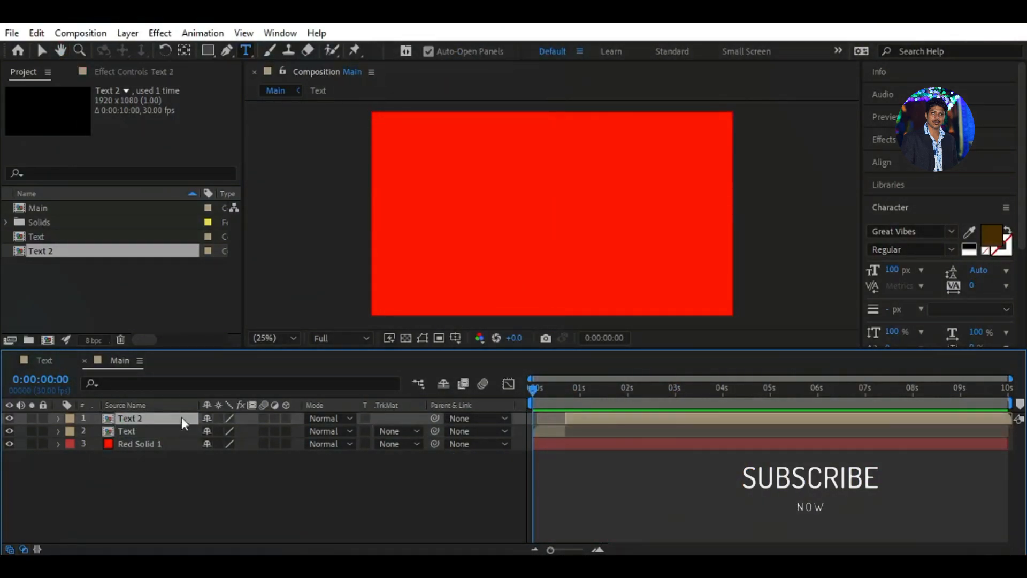
double_click(181, 418)
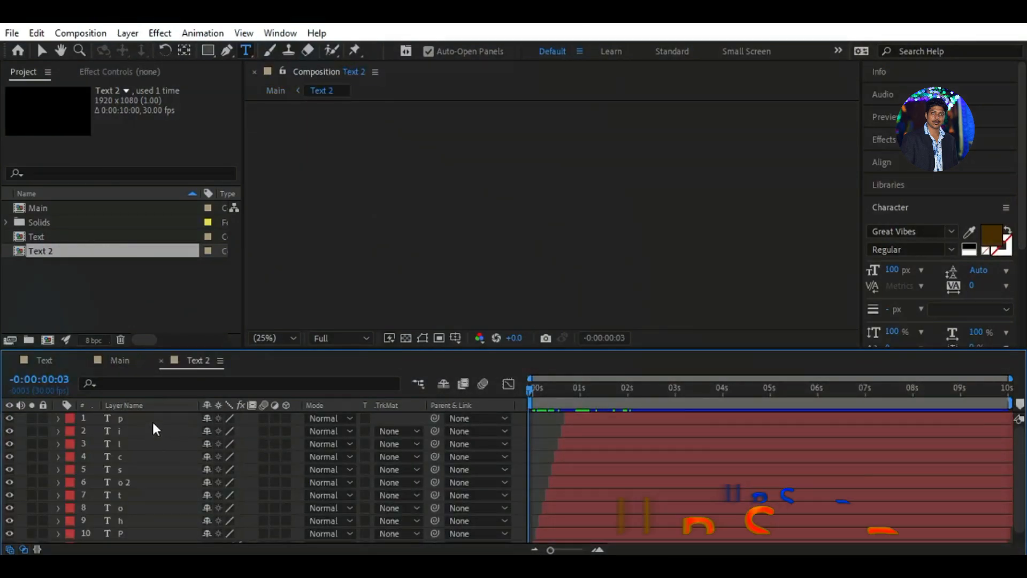
click(151, 419)
scroll(151, 526, down, 1)
shift+click(153, 522)
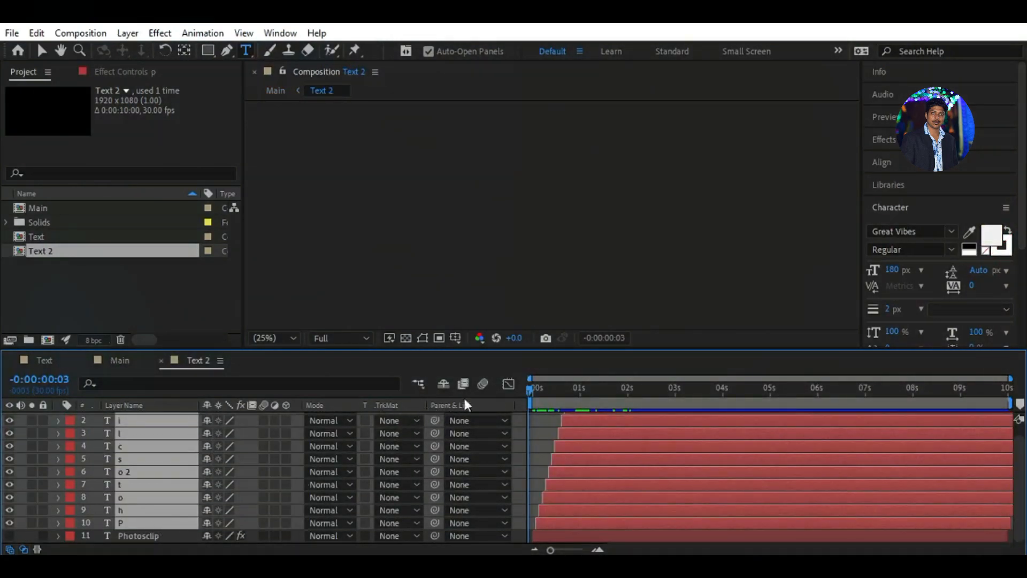
click(482, 387)
scroll(274, 426, up, 1)
scroll(284, 439, down, 1)
scroll(291, 458, up, 1)
Step: Enable motion blur in the Text composition for the null and all the single-letter layers
click(44, 360)
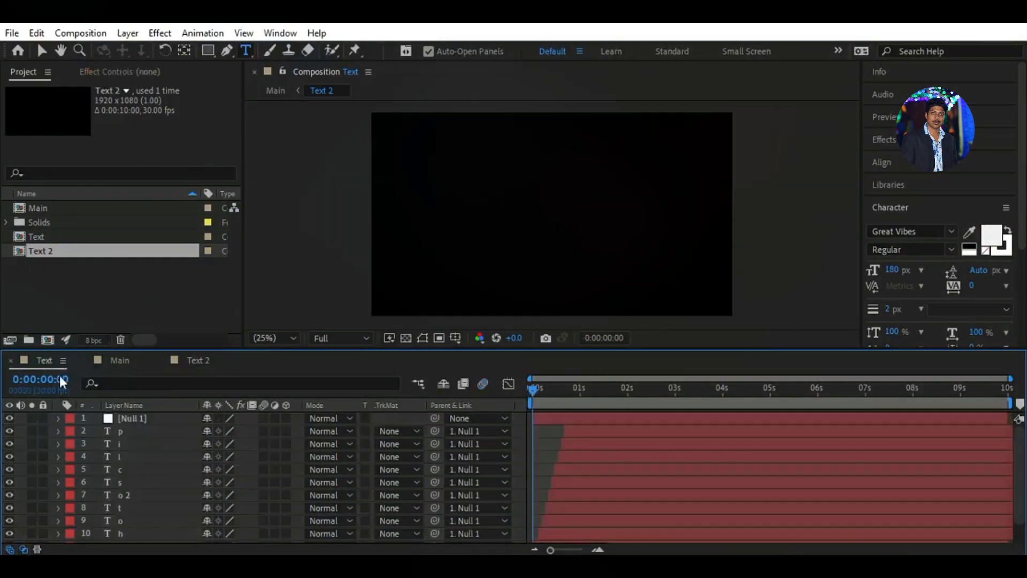
click(130, 429)
scroll(156, 515, down, 2)
shift+click(146, 523)
scroll(244, 471, up, 2)
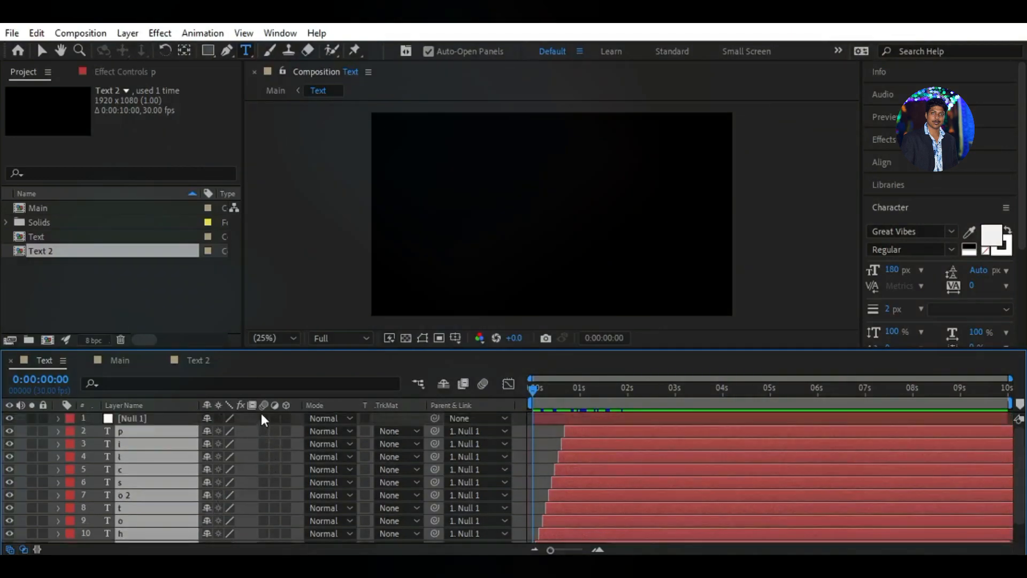
ctrl+click(158, 416)
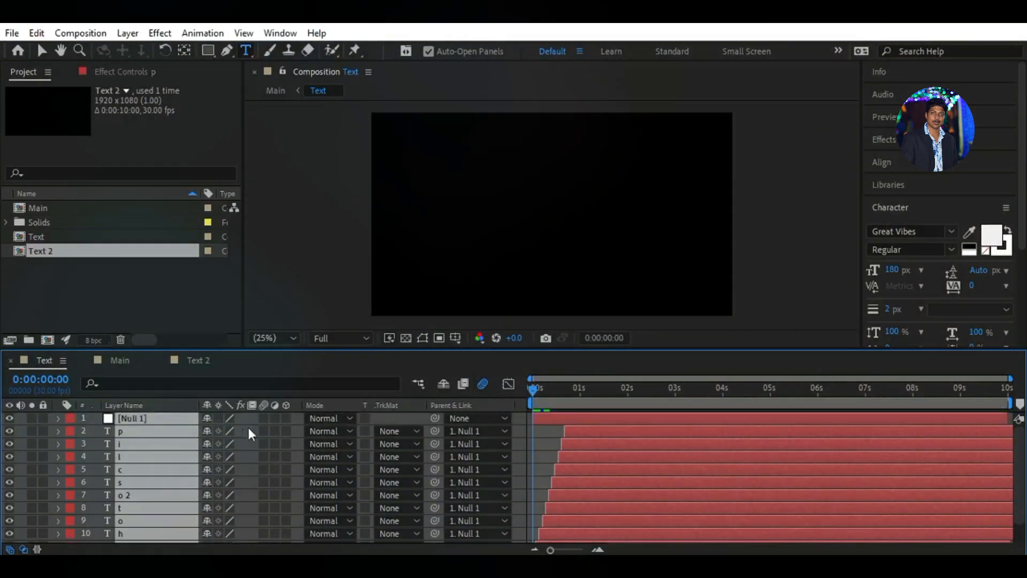
click(265, 469)
Step: Preview the word animation over the red background in Main, return to the start, and select the red solid
click(119, 360)
click(316, 480)
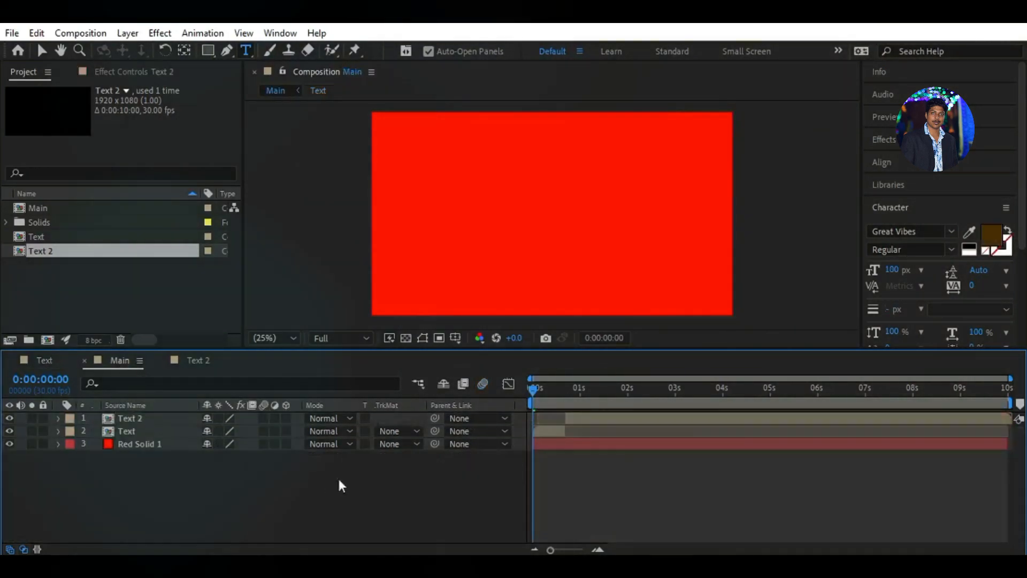
key(space)
key(space)
drag(665, 387, 119, 446)
click(118, 446)
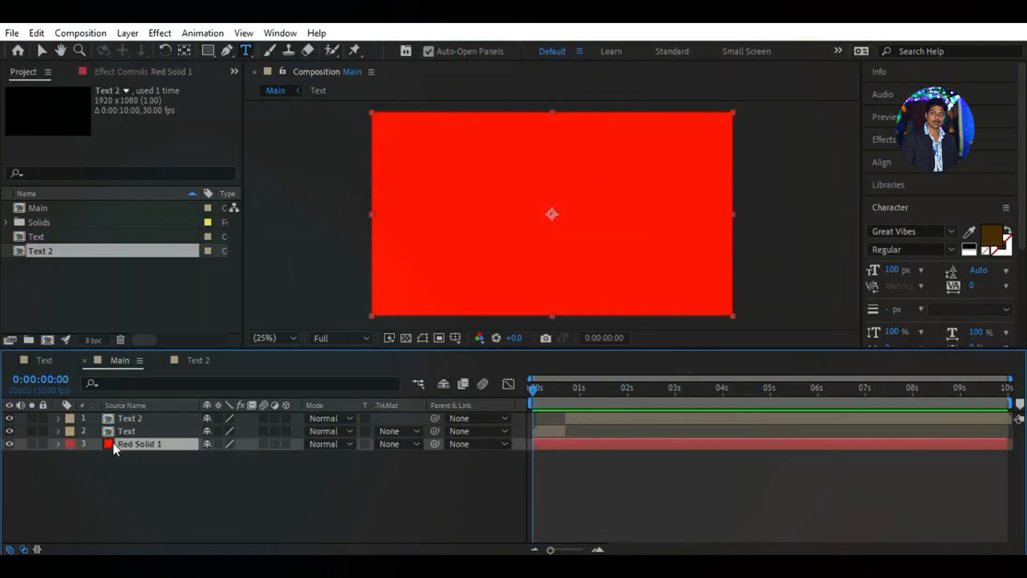